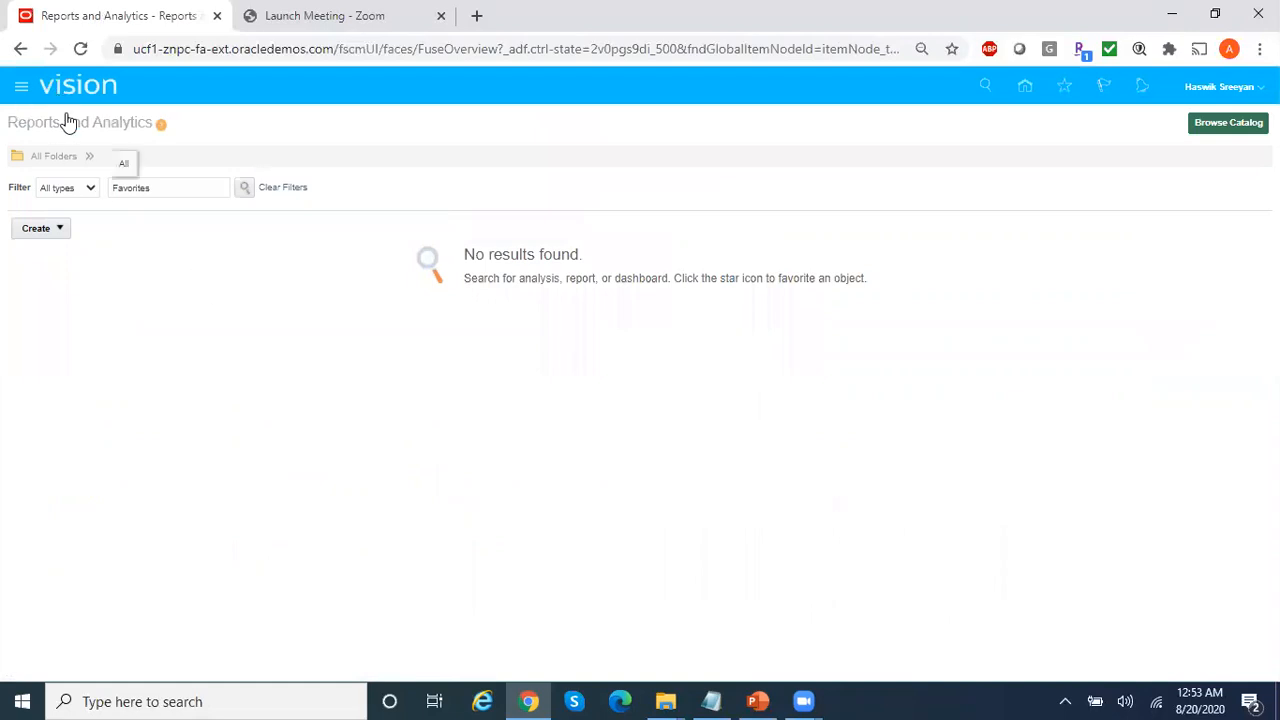
Start creating a new analysis and search its subject areas for "Journal".
click(63, 236)
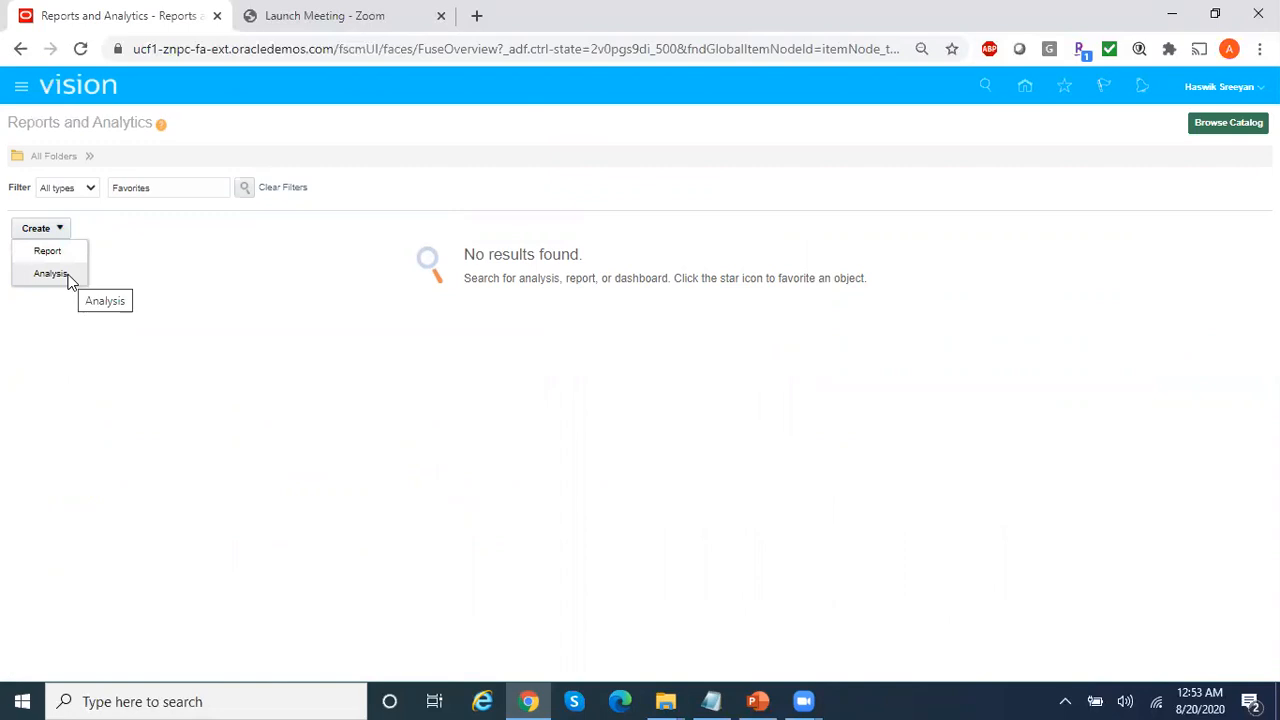
click(52, 274)
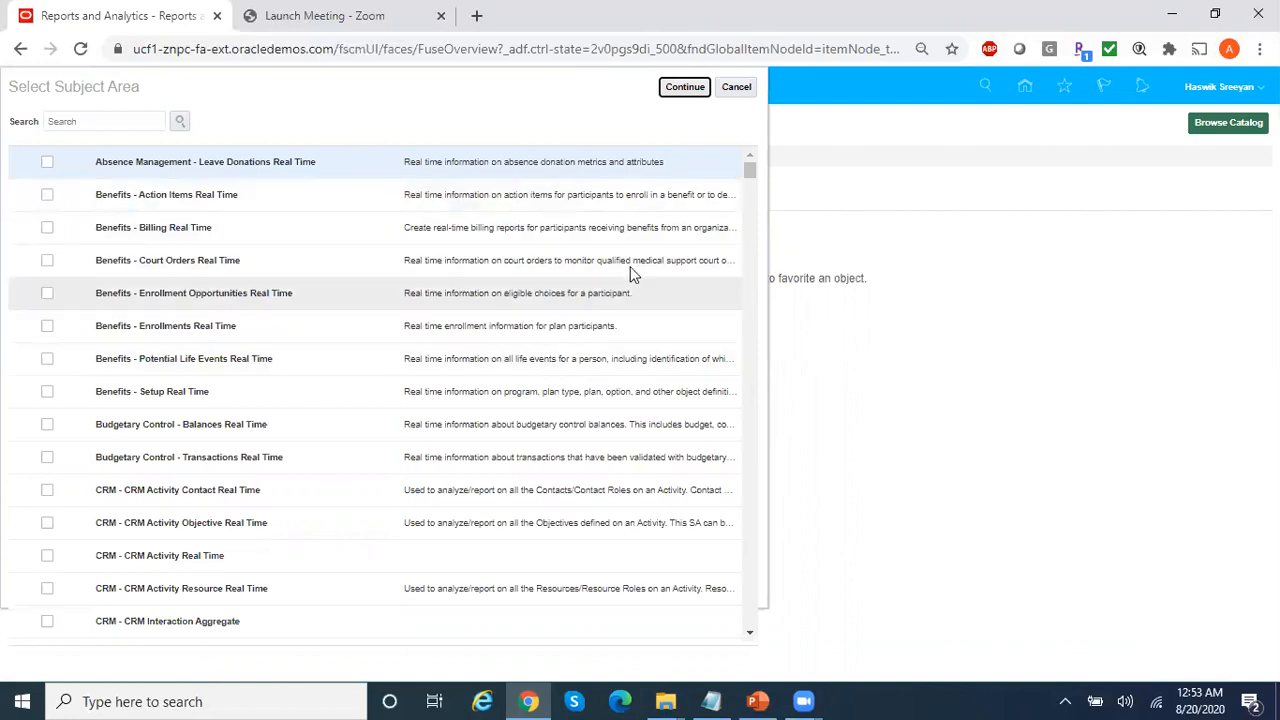
mouse_move(750, 171)
mouse_down()
mouse_move(750, 290)
mouse_move(751, 166)
mouse_up()
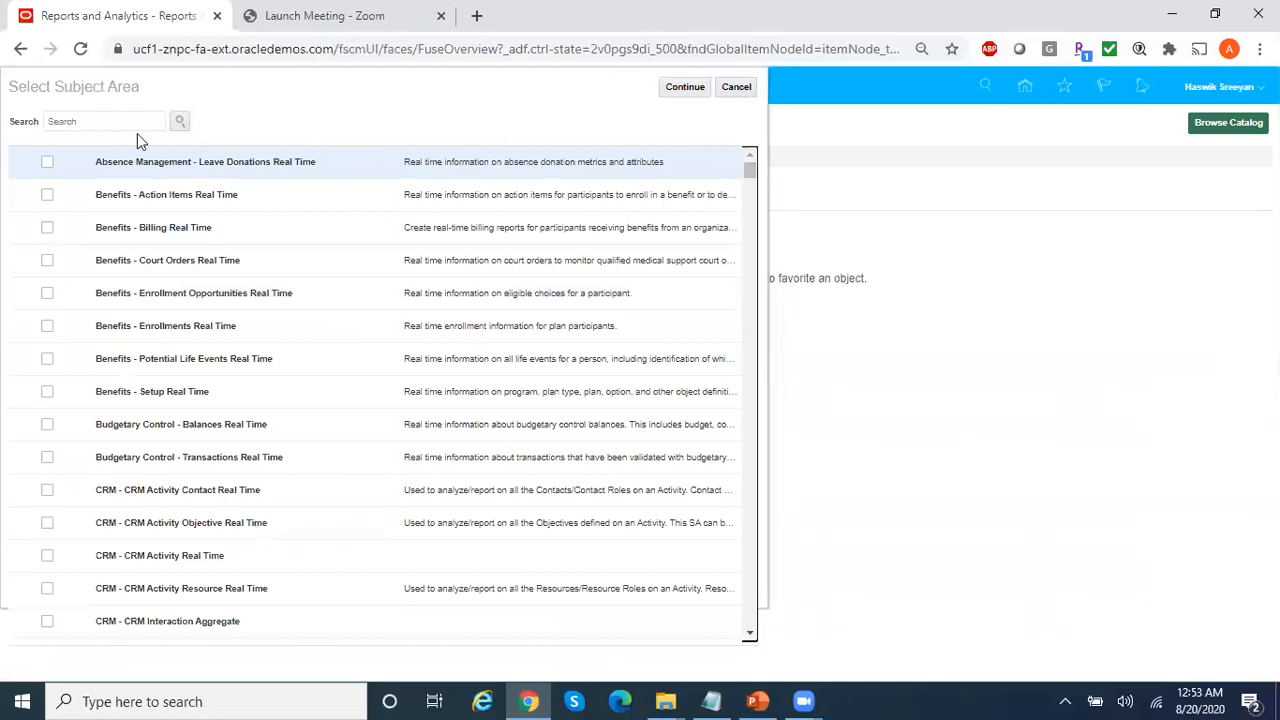
click(112, 121)
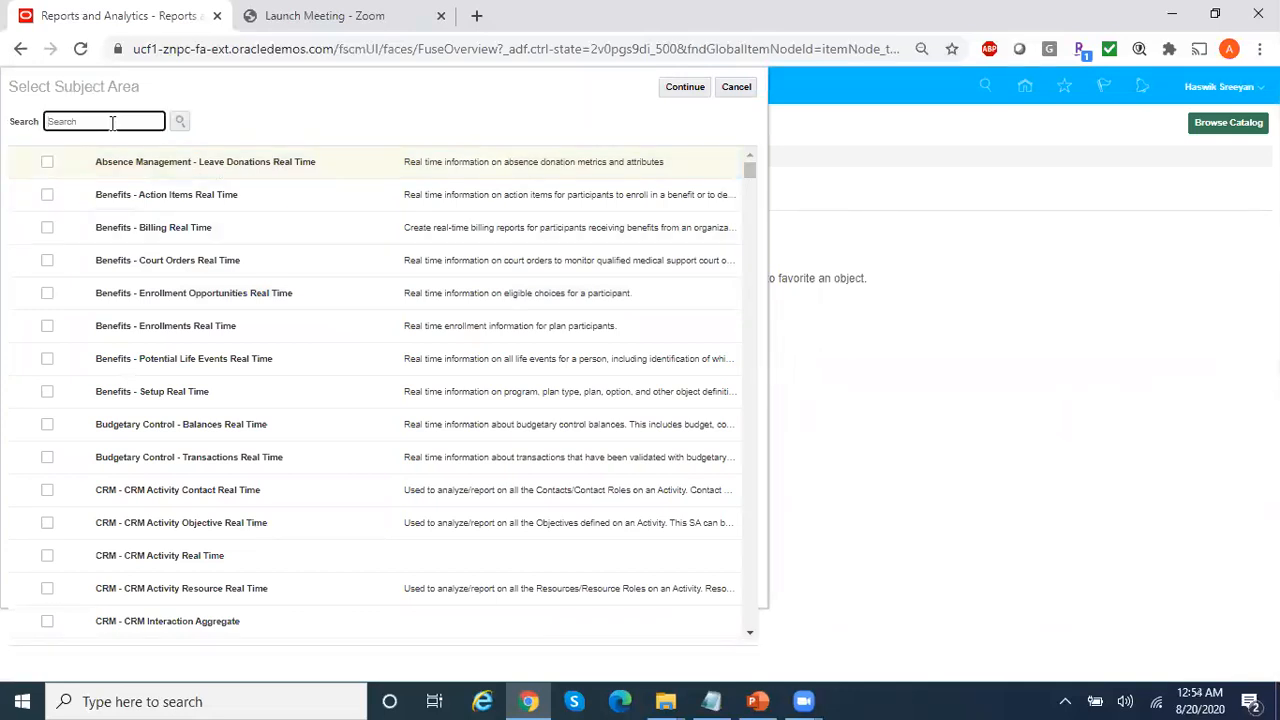
text(Journal)
click(179, 121)
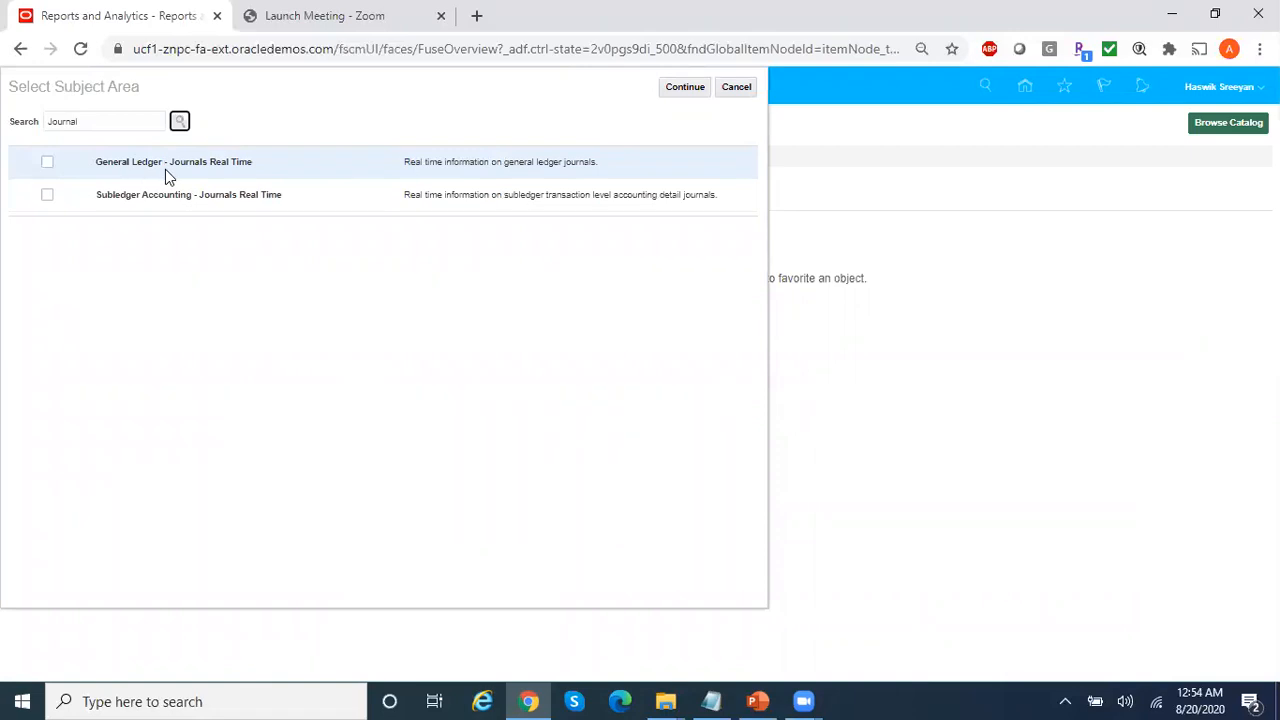
Try to continue the analysis with the General Ledger - Journals Real Time subject area, and cancel the subject area selection.
click(48, 164)
click(683, 88)
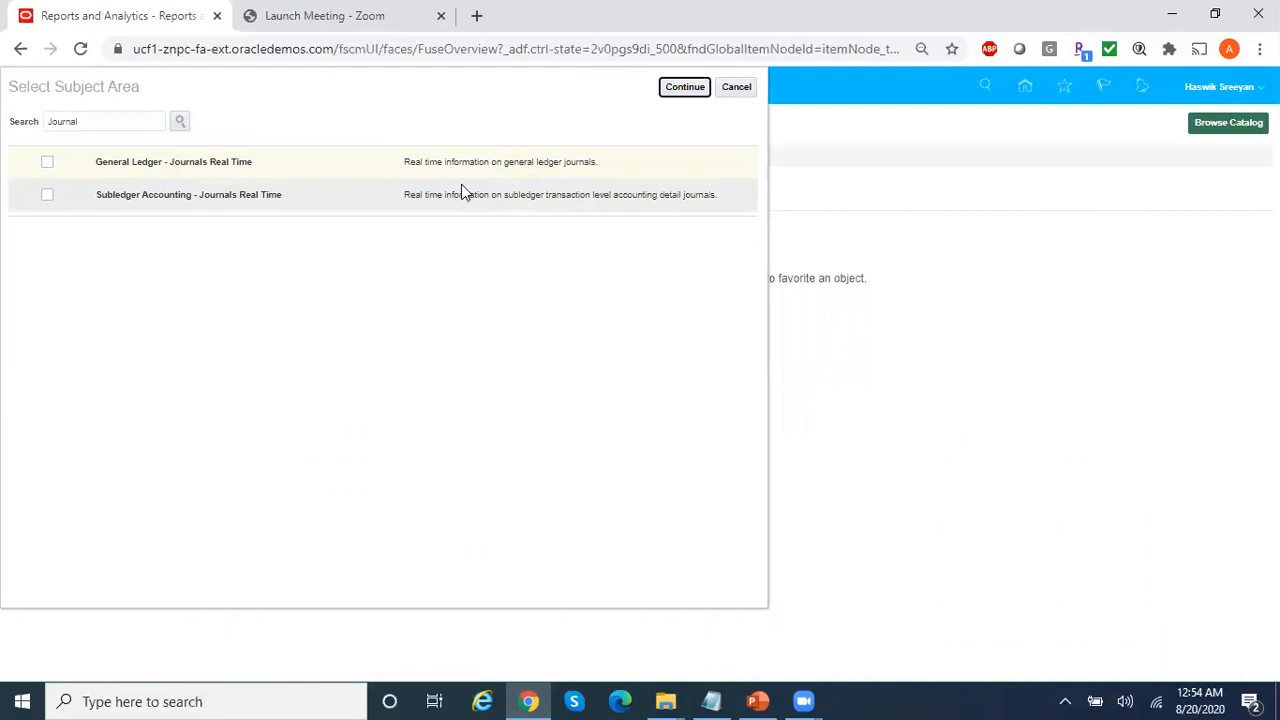
click(48, 163)
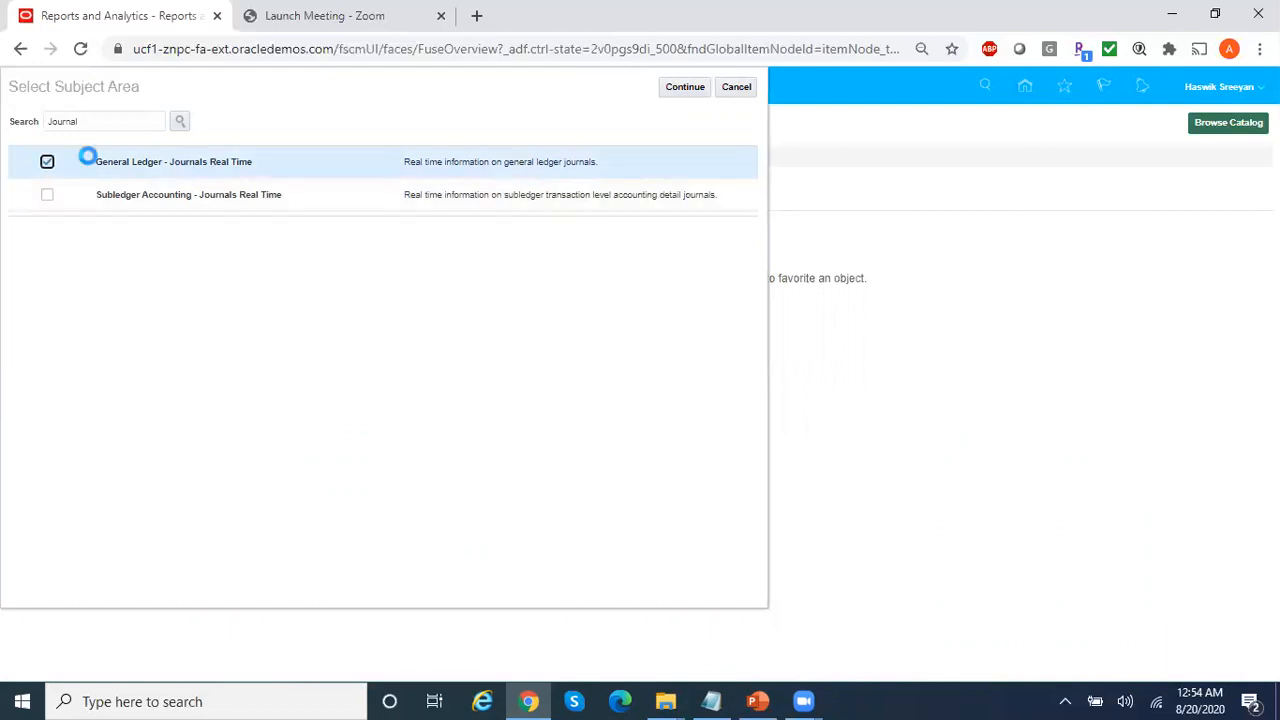
click(684, 88)
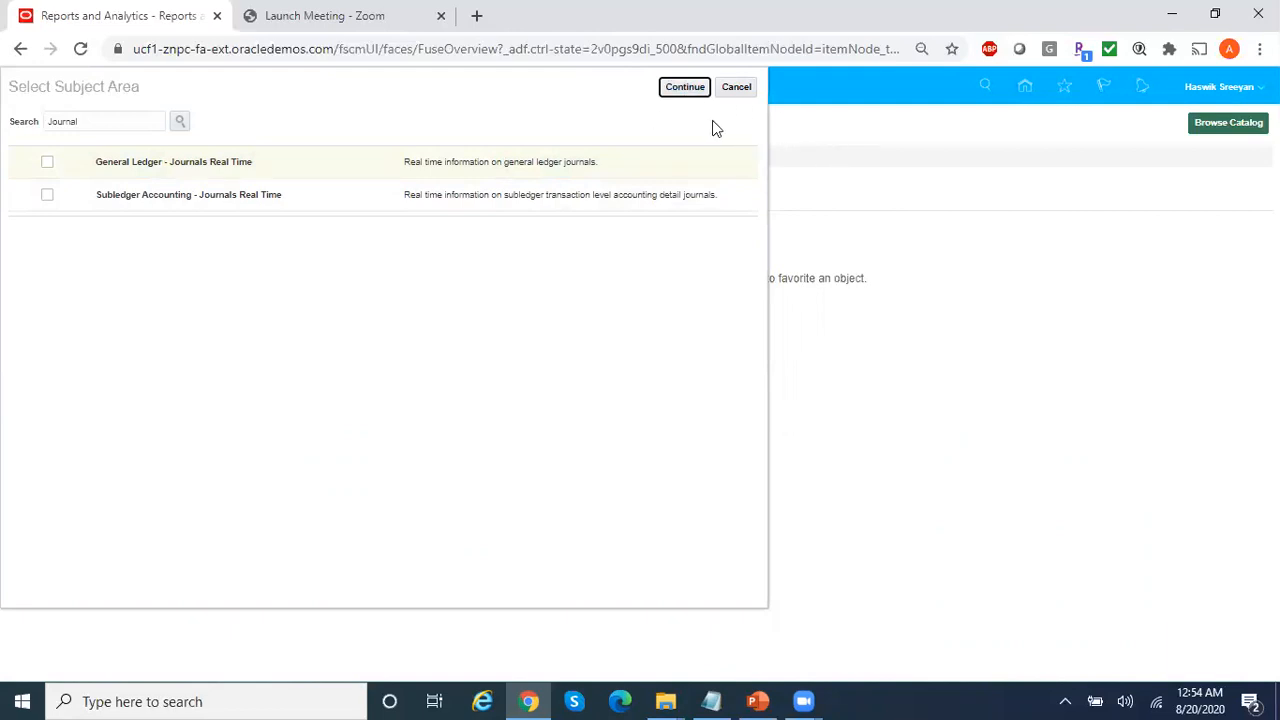
click(477, 175)
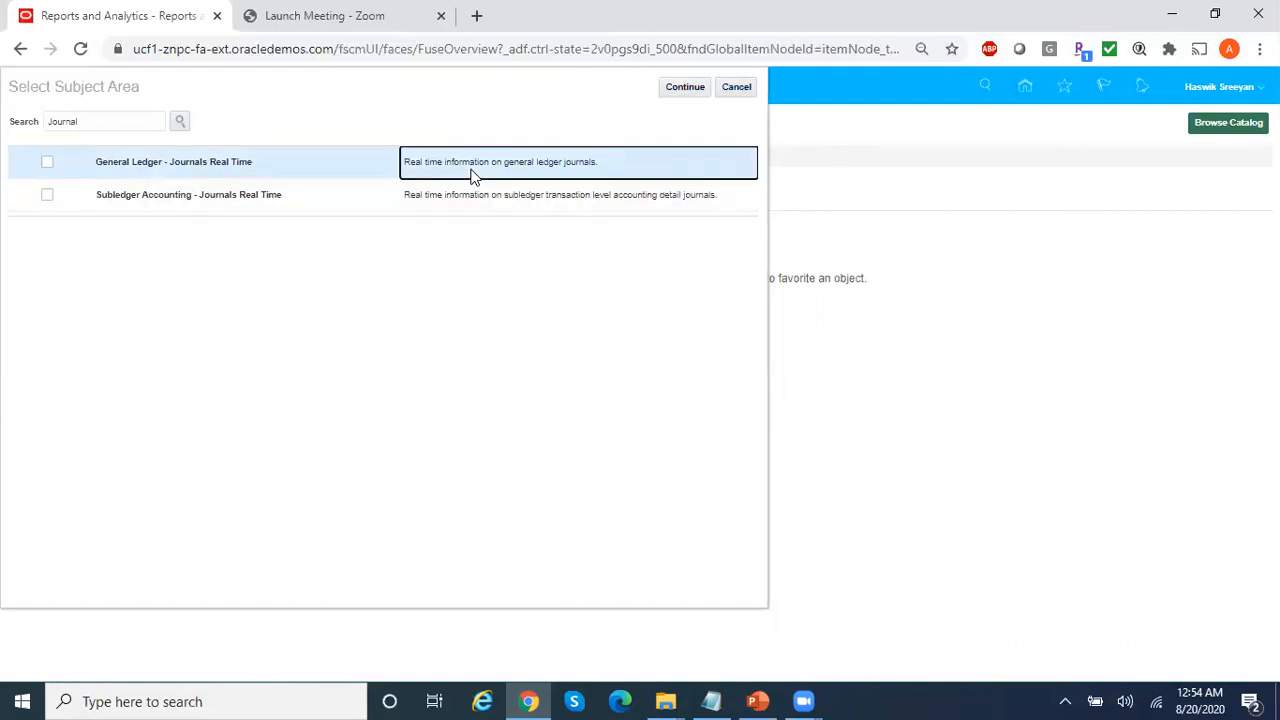
click(687, 95)
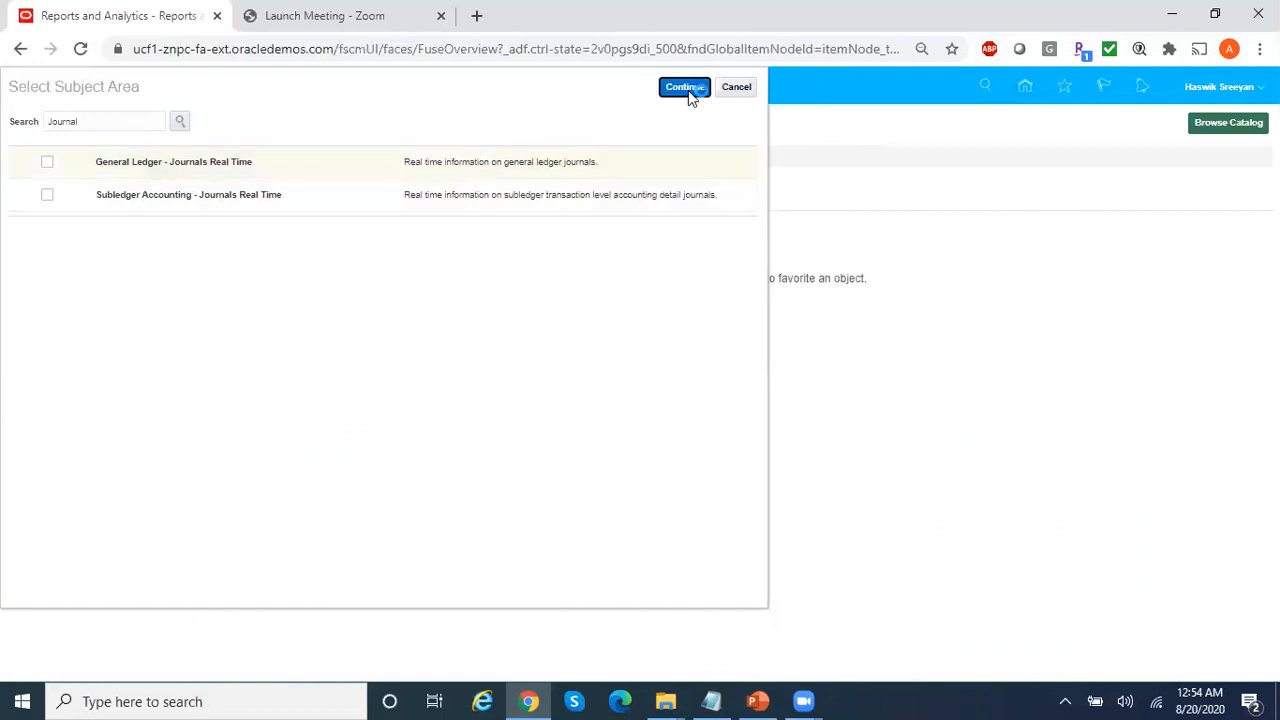
click(744, 91)
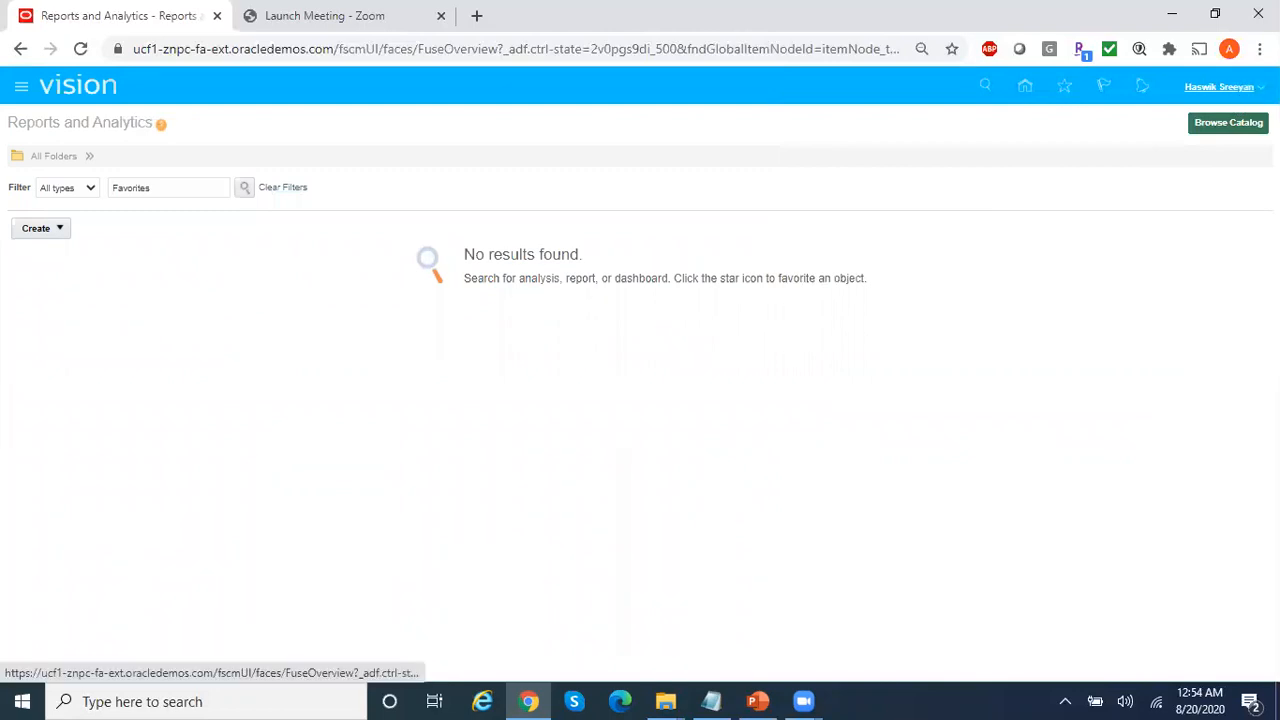
Sign out of the application, confirm the logout, and sign back in with the saved credentials.
click(1219, 87)
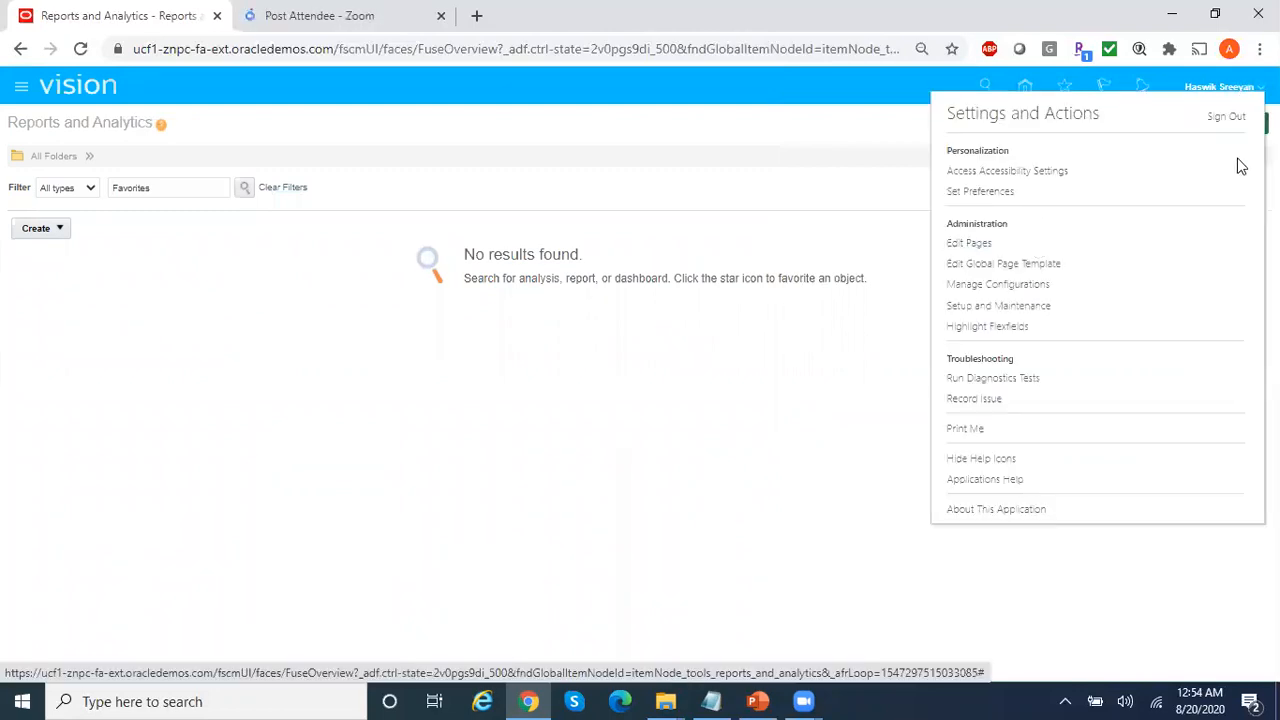
click(1228, 117)
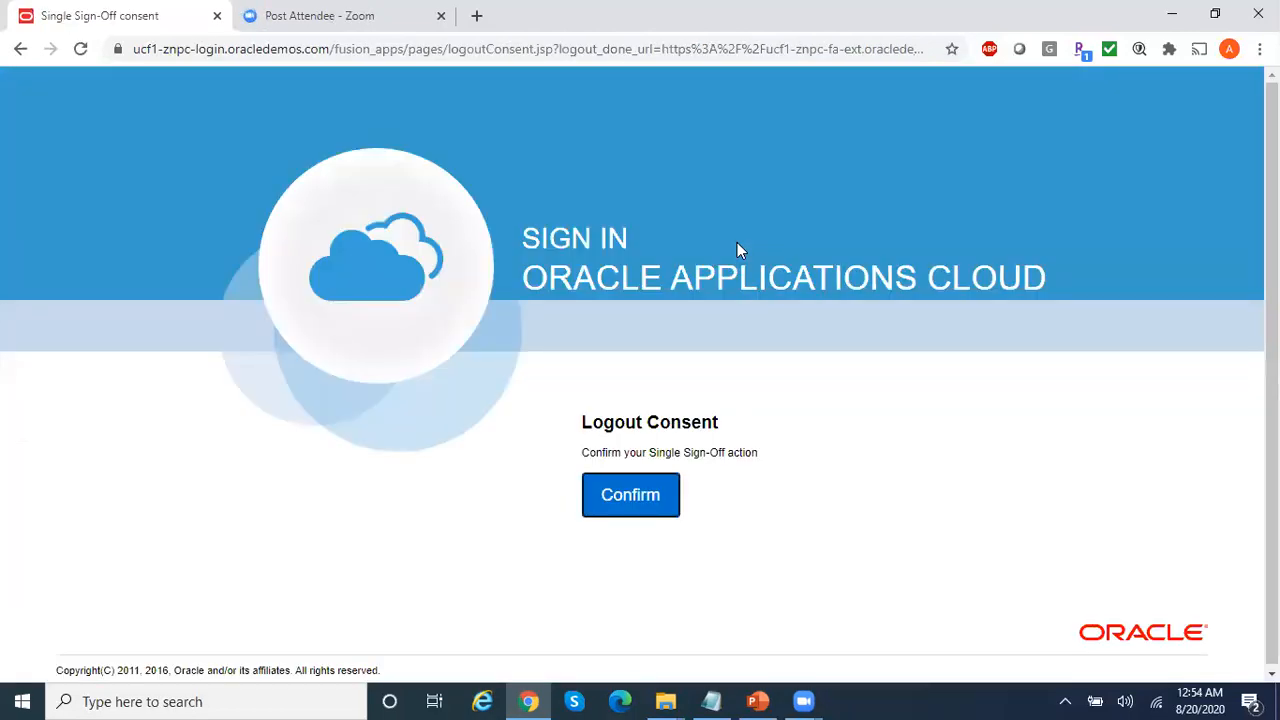
click(638, 500)
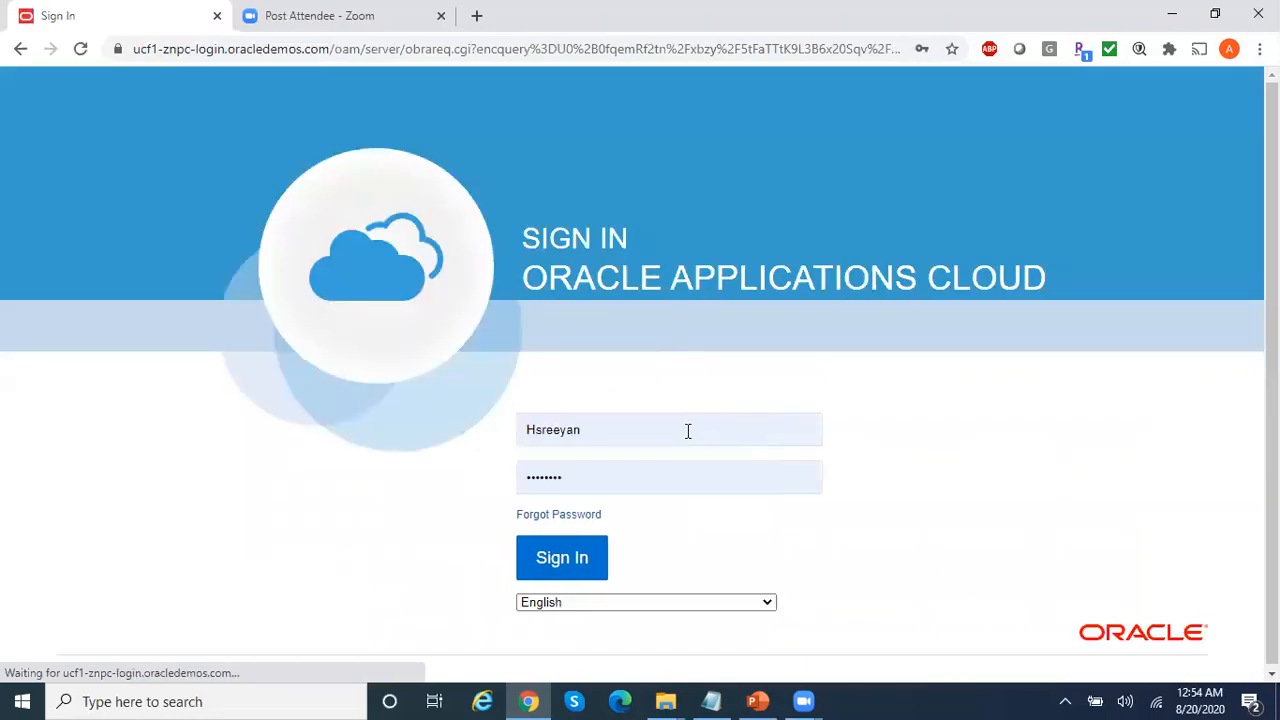
click(580, 568)
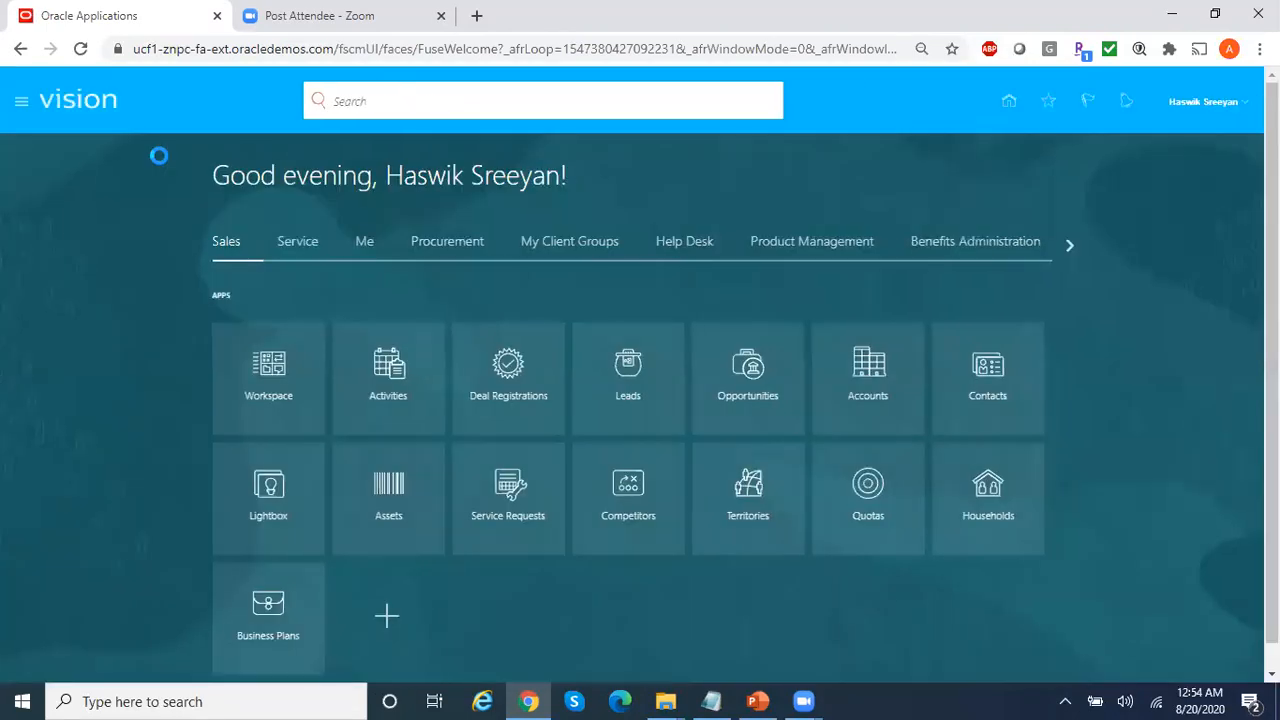
Open the Reports and Analytics work area from the Tools group.
click(22, 108)
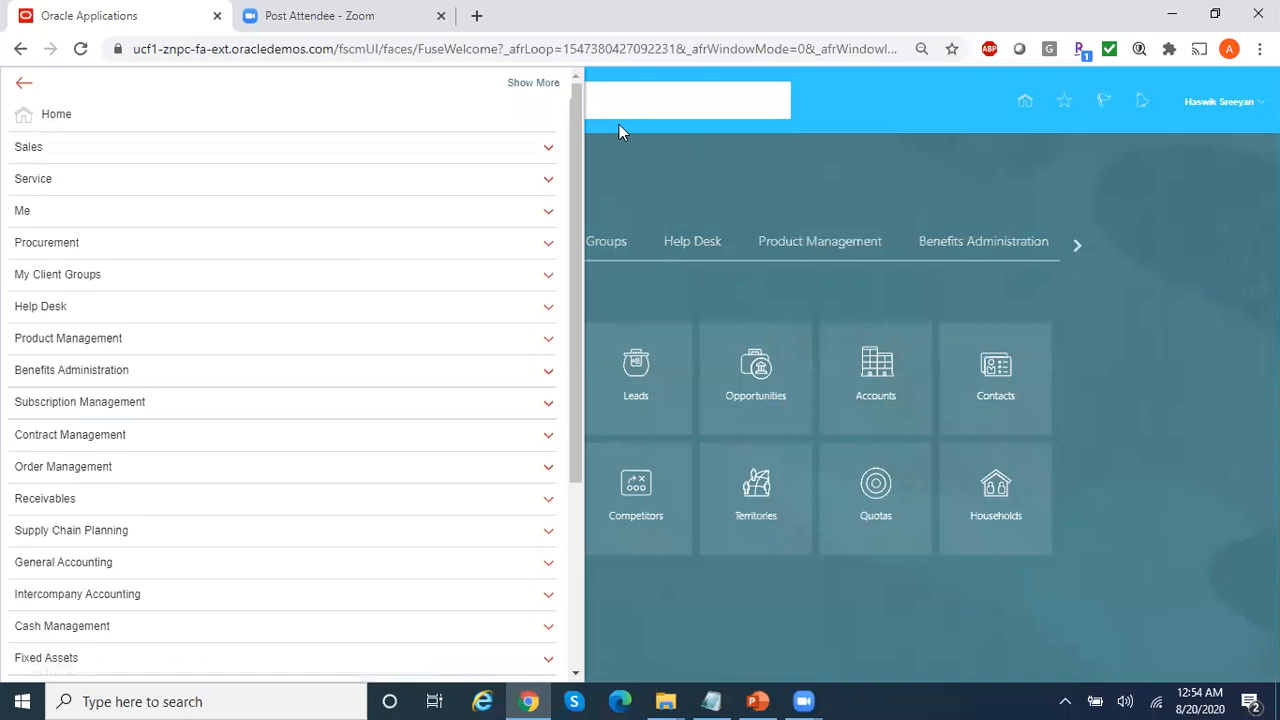
drag(577, 118, 590, 401)
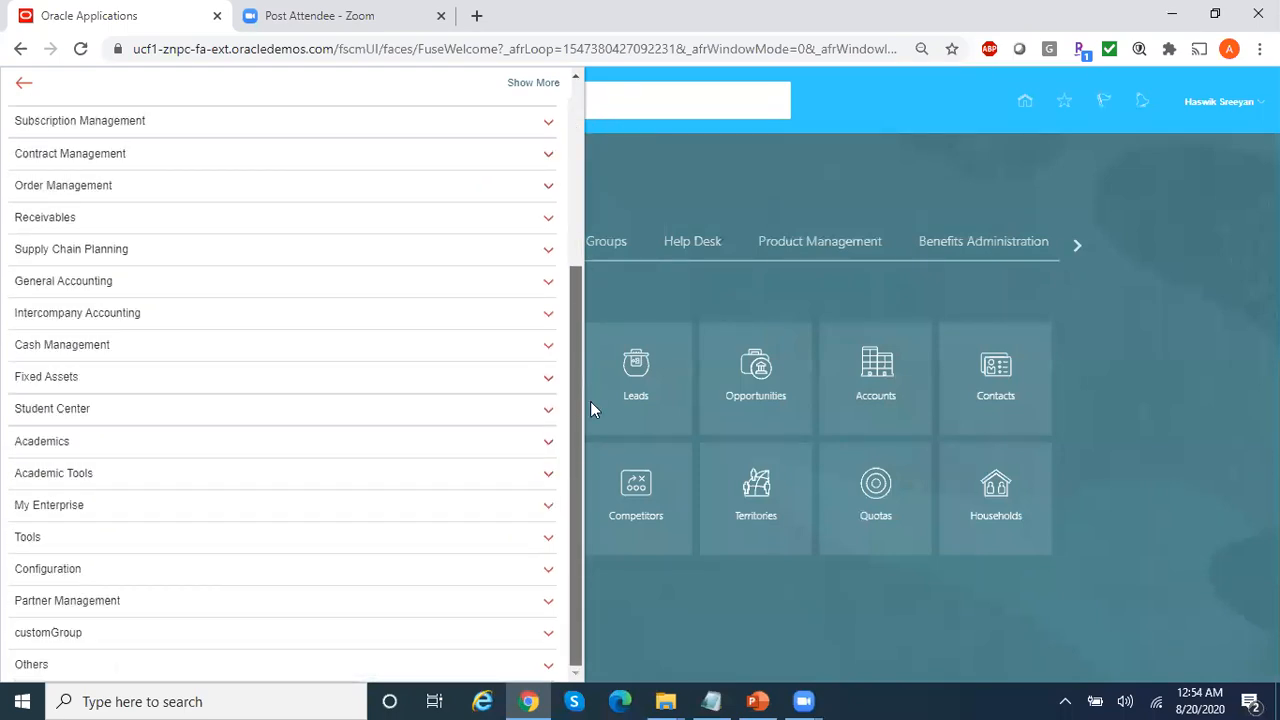
click(553, 543)
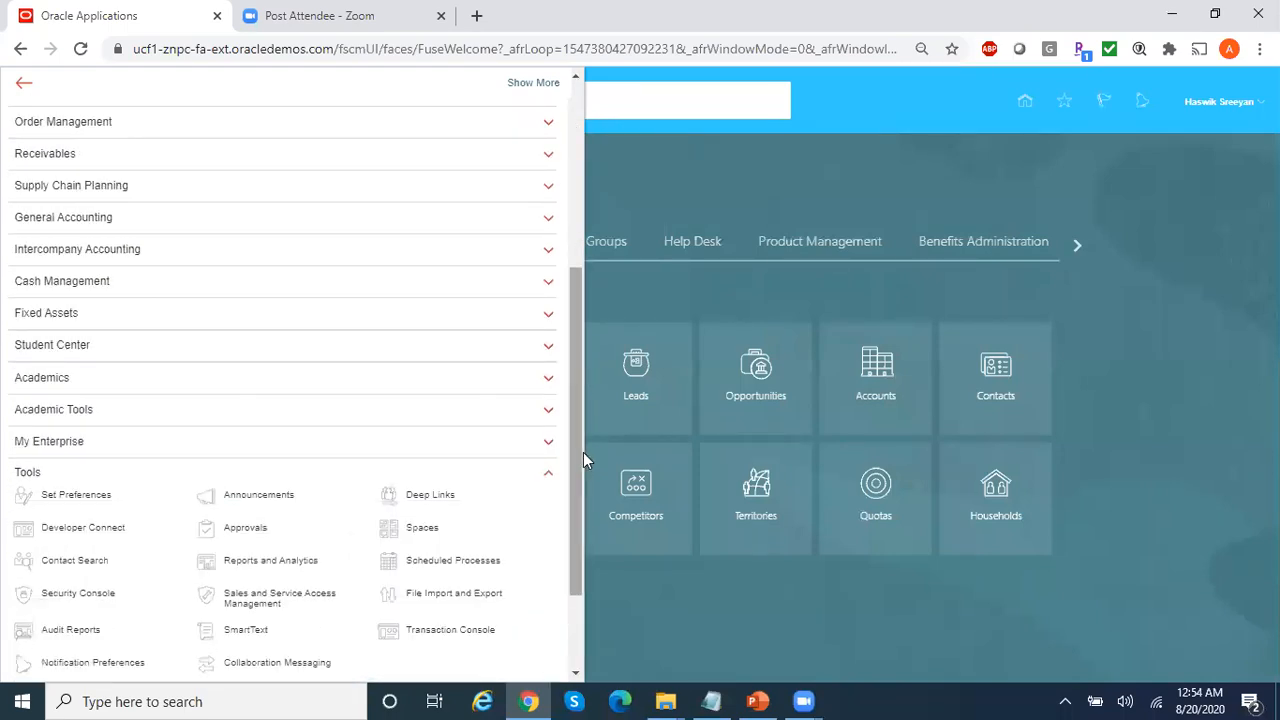
click(298, 570)
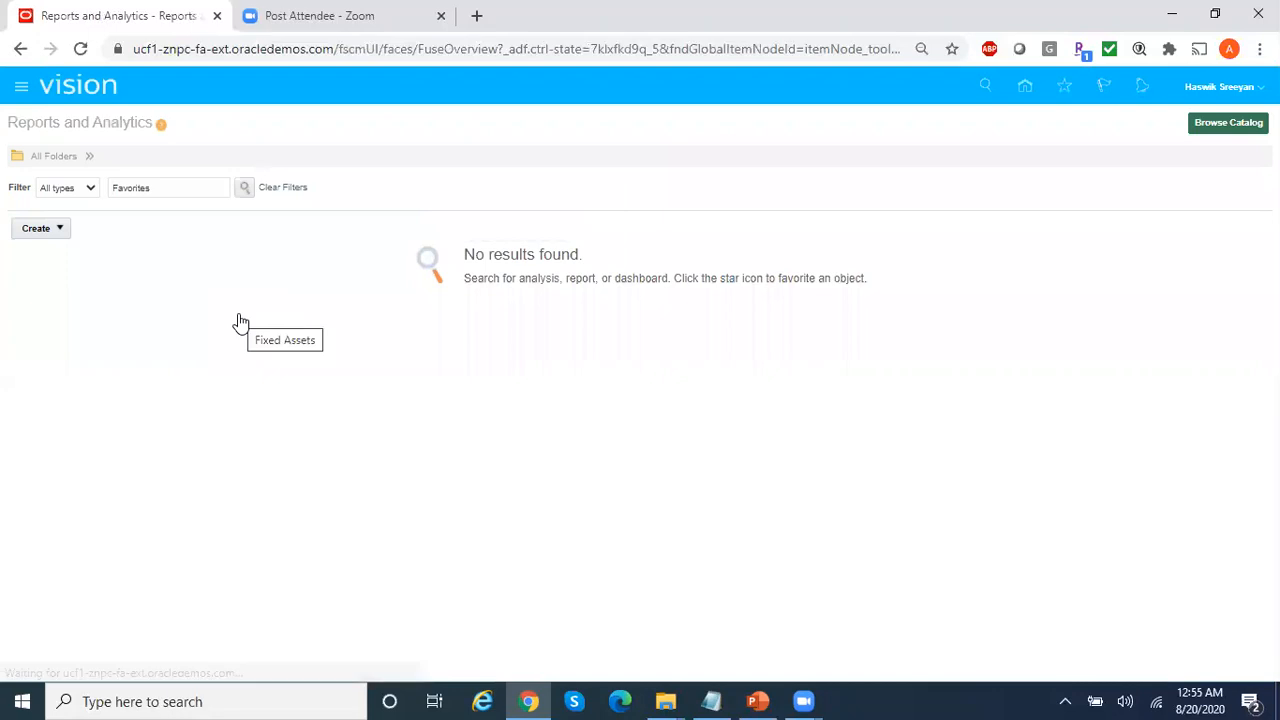
Create a new analysis based on the General Ledger - Journals Real Time subject area, found by searching for "Journal".
click(60, 232)
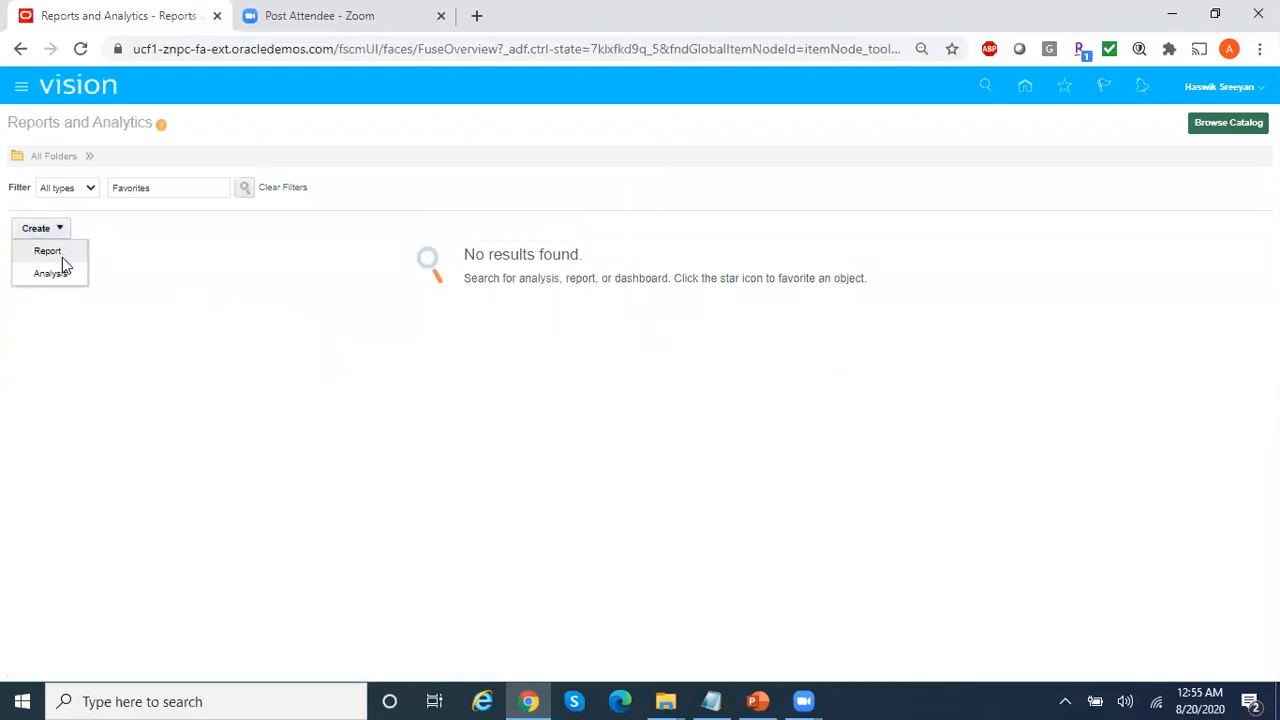
click(68, 275)
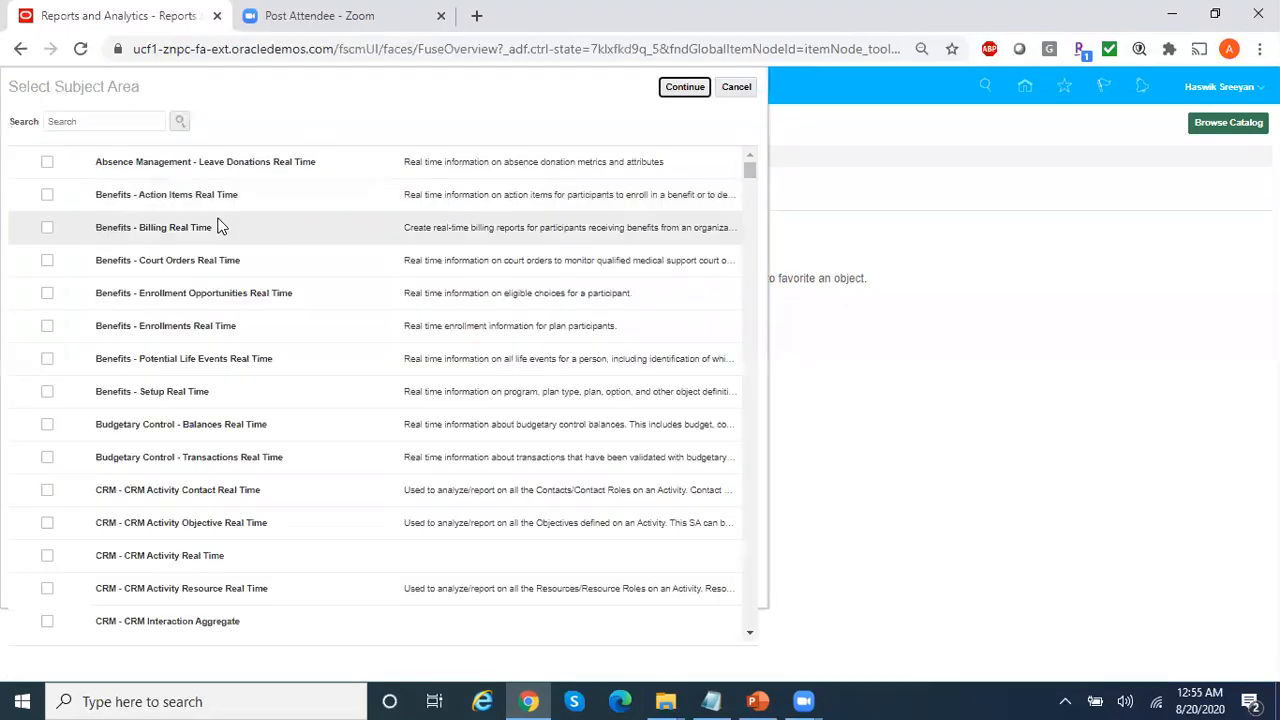
click(100, 120)
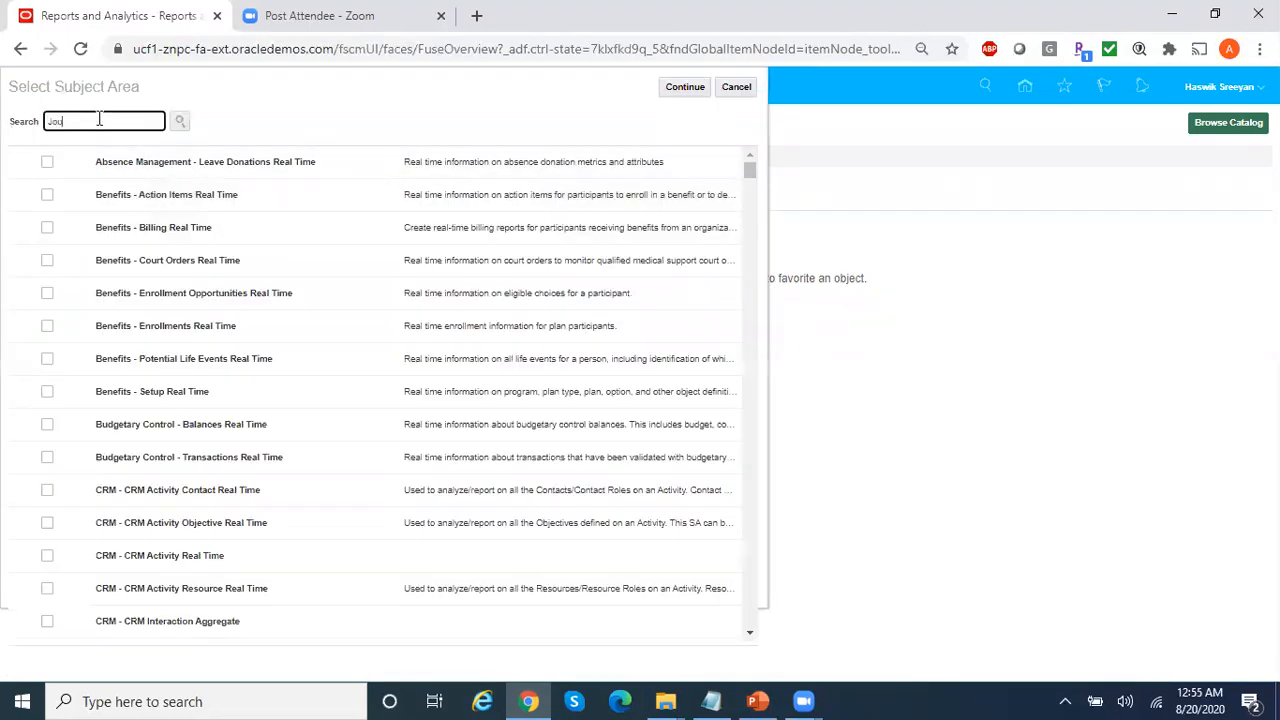
click(179, 121)
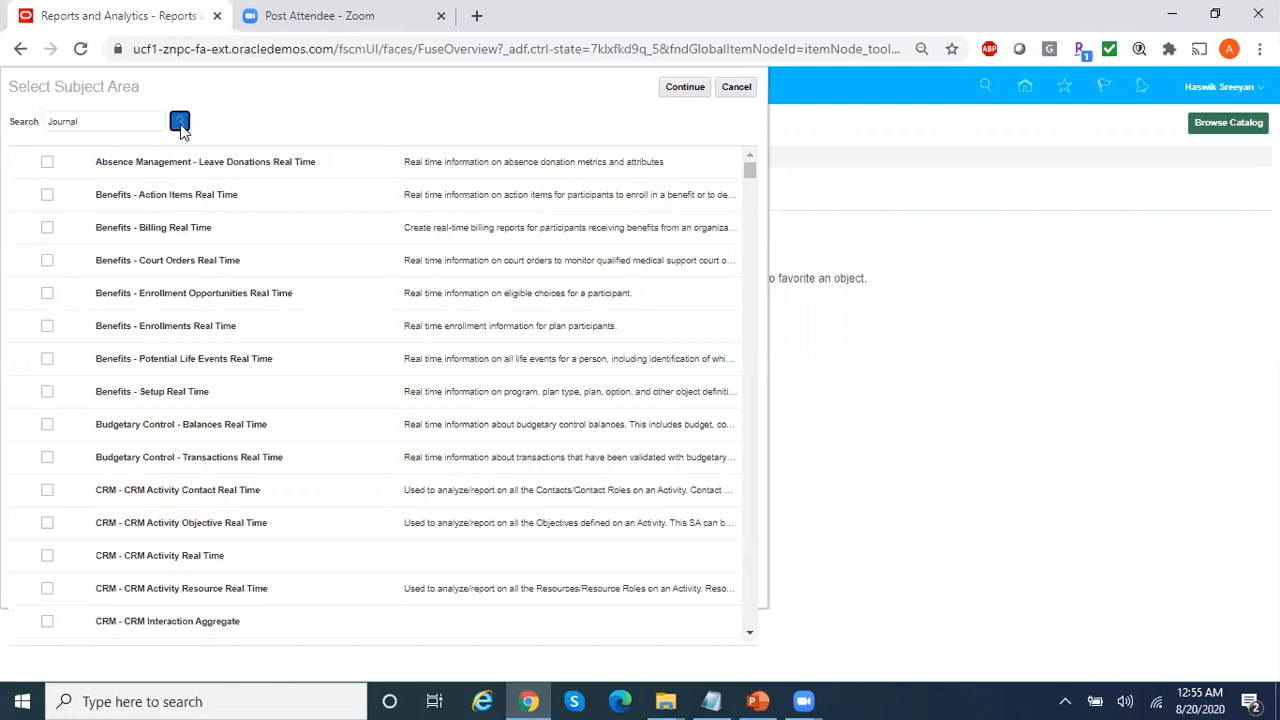
click(47, 163)
click(680, 89)
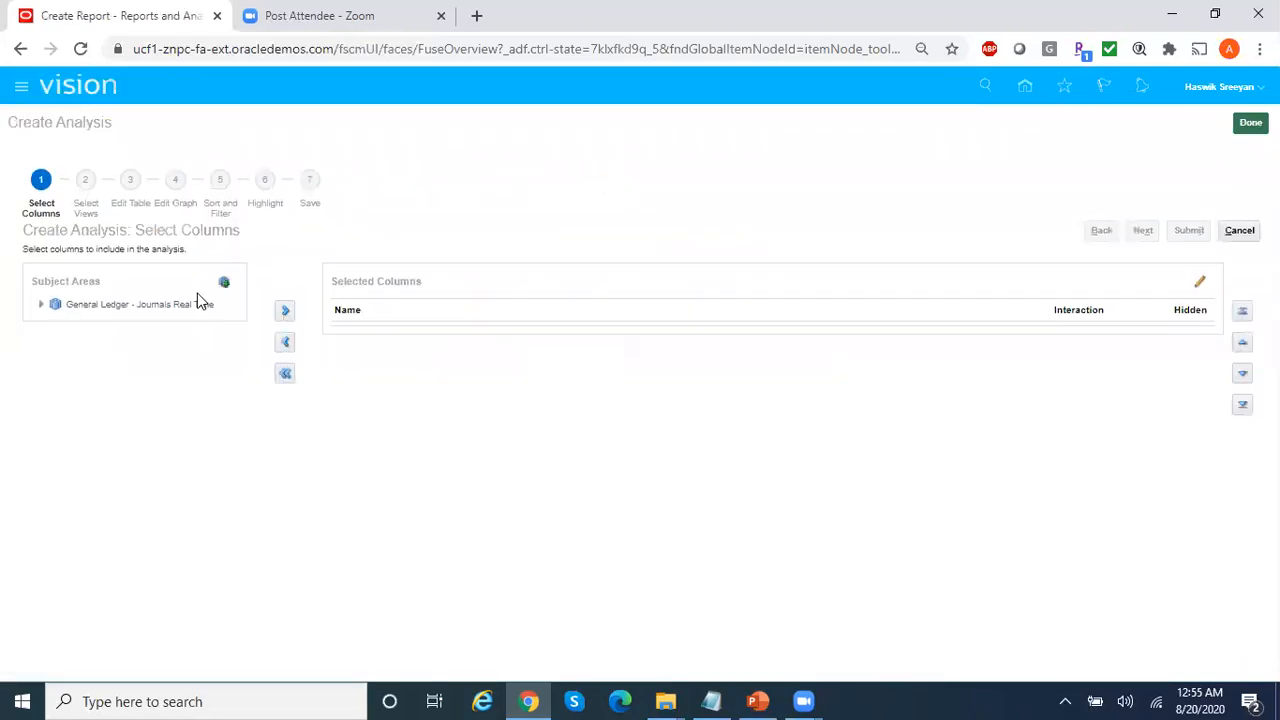
Add the Account Description column from the Account folder under Journal Lines to the analysis.
click(41, 305)
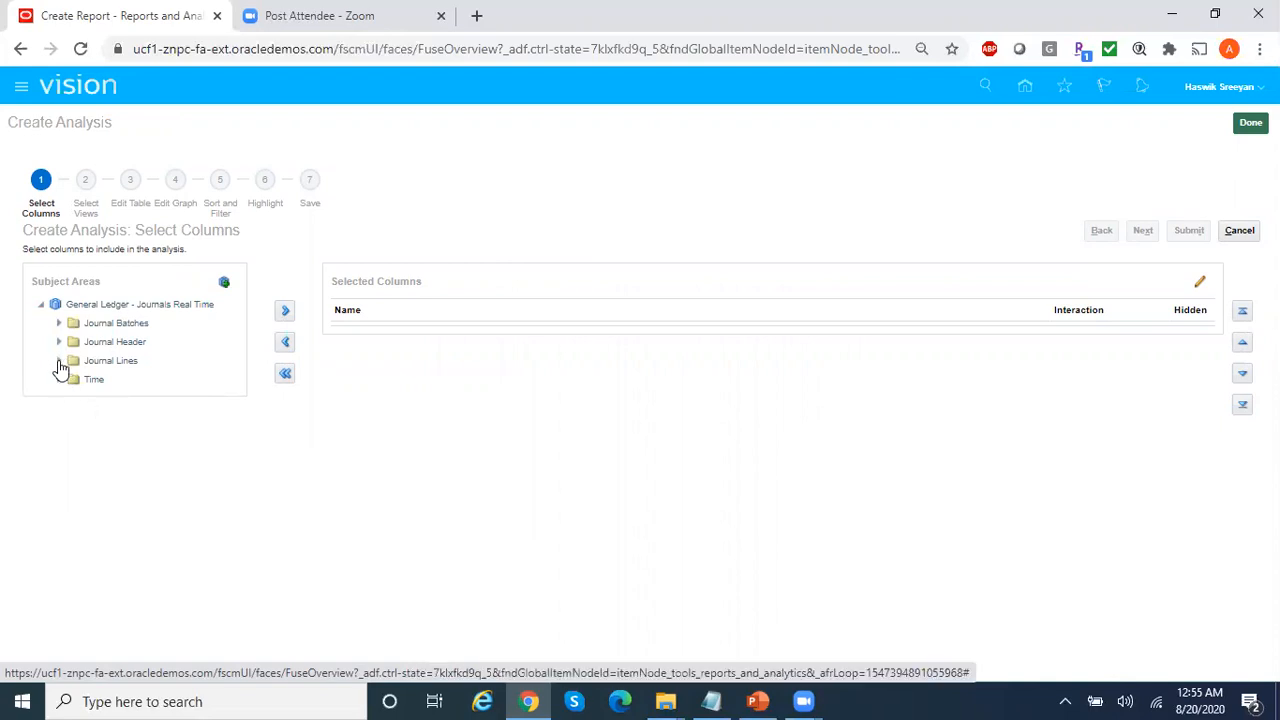
click(59, 362)
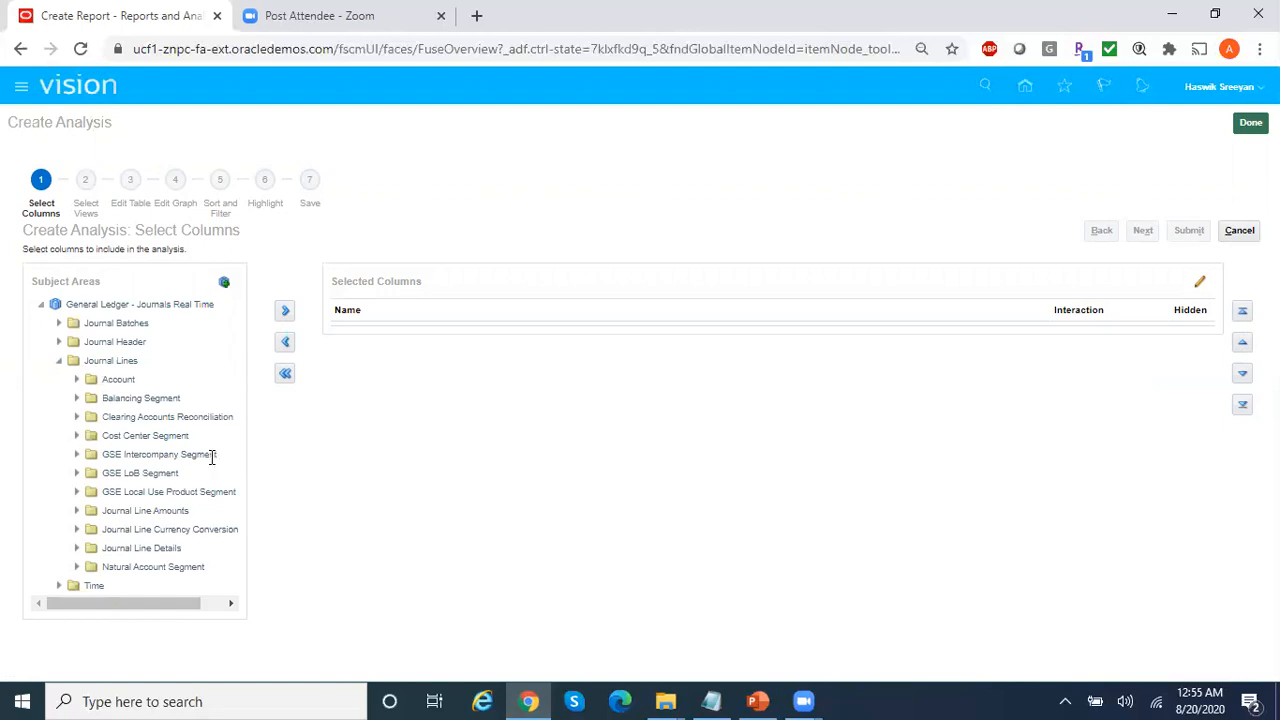
click(76, 381)
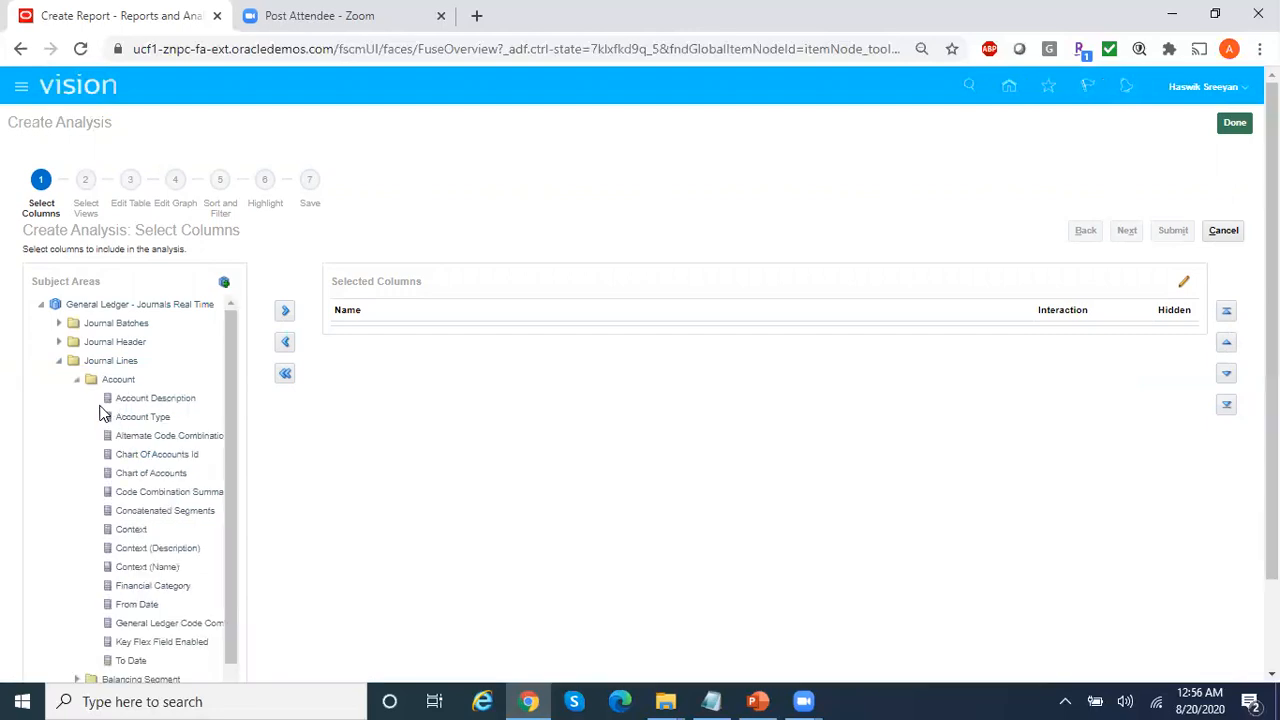
drag(229, 400, 227, 448)
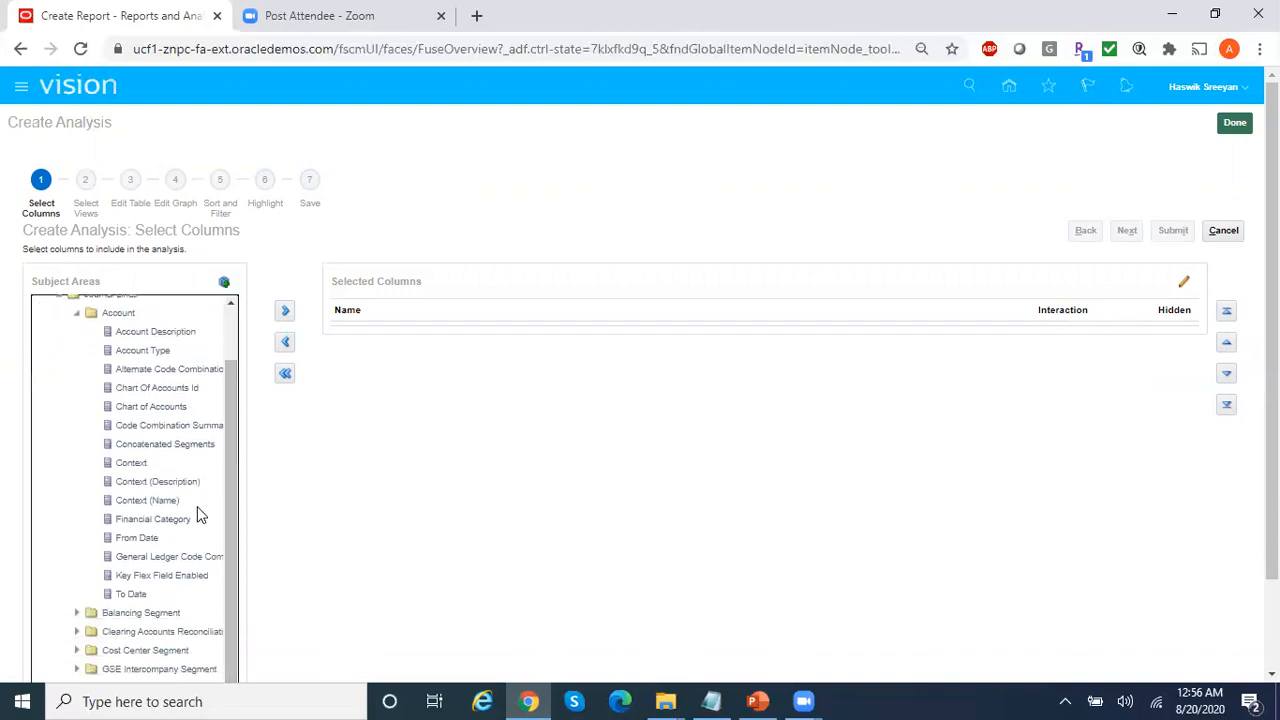
scroll(229, 520, up, 1)
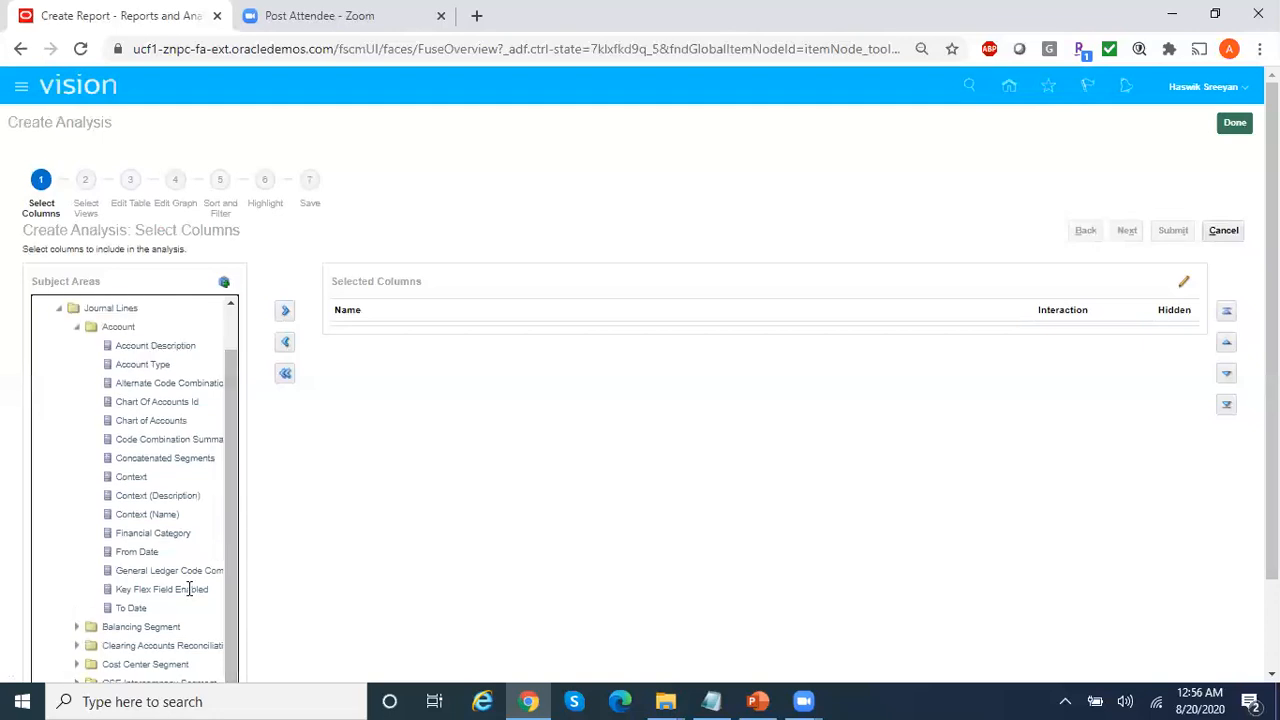
mouse_move(185, 581)
click(172, 345)
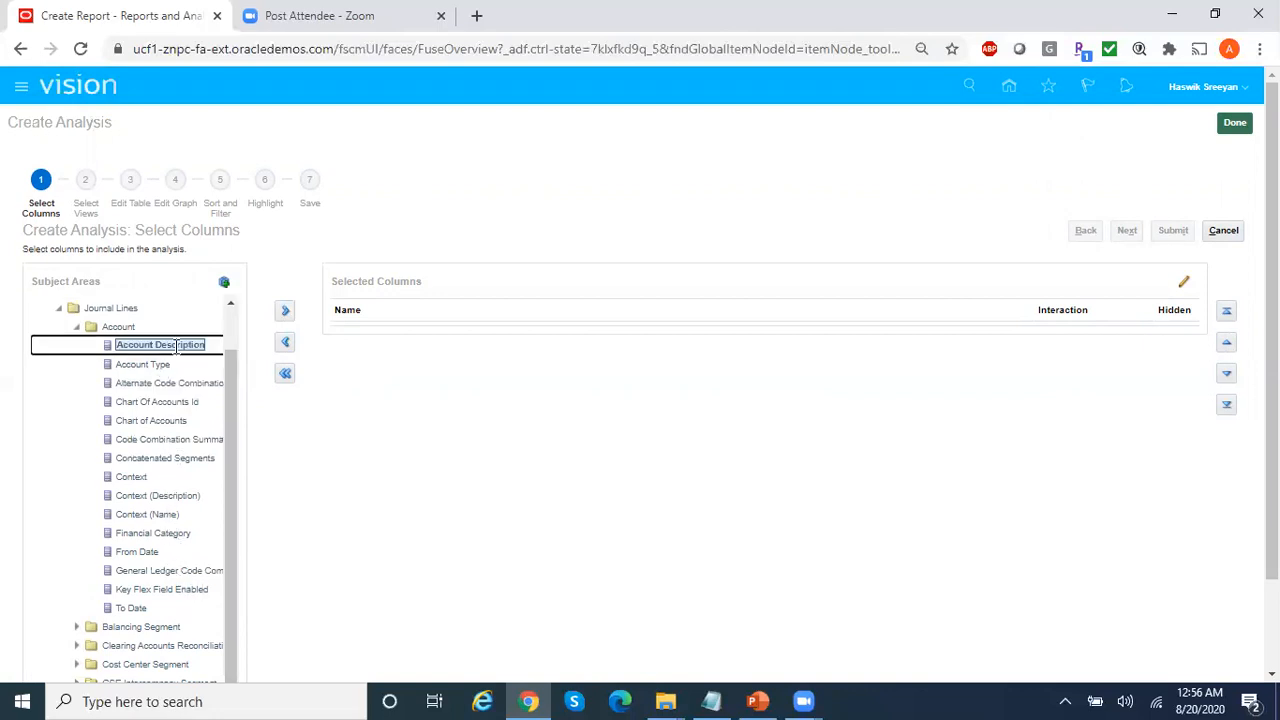
click(288, 315)
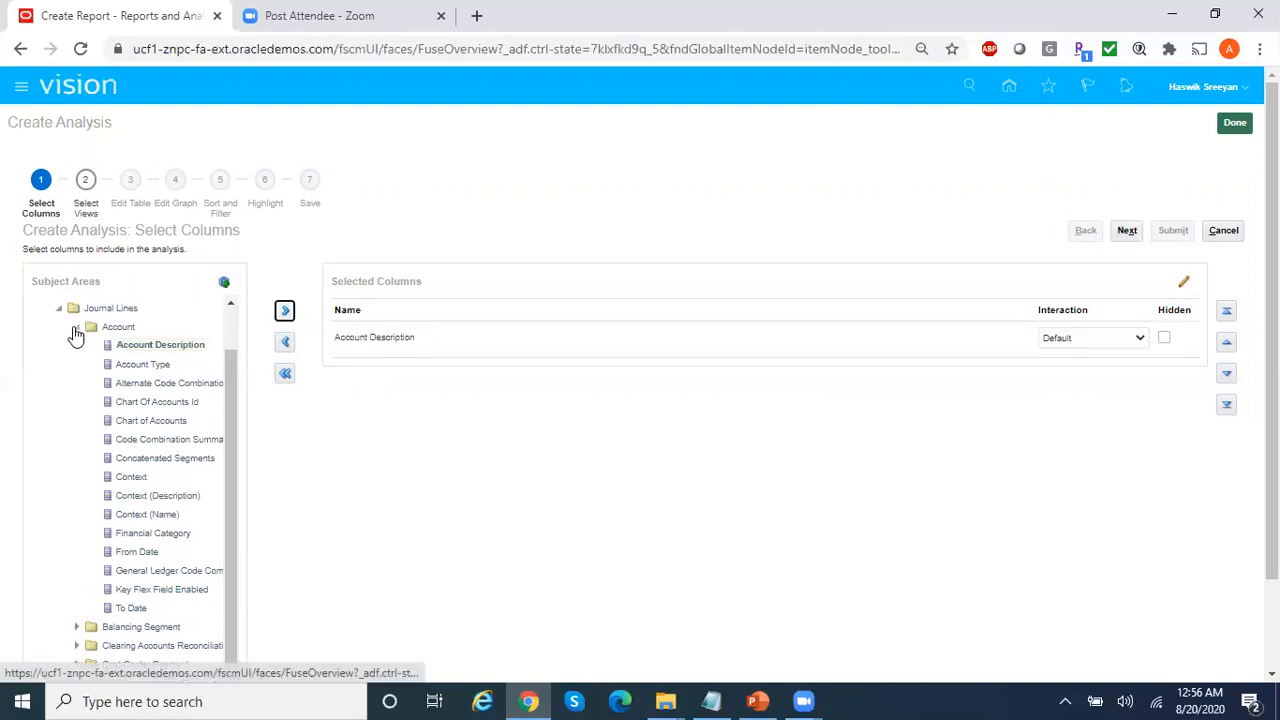
Add the Balancing Segment Code column from the Balancing Segment folder under Journal Lines to the analysis.
click(76, 330)
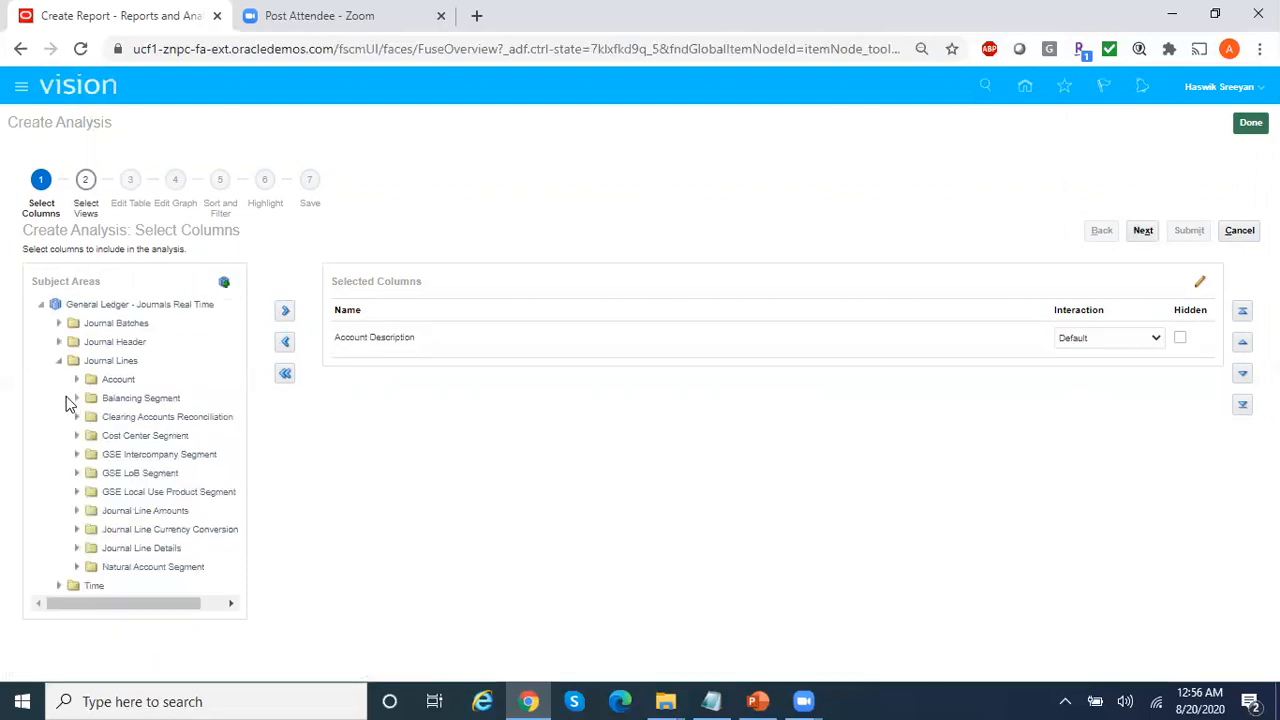
click(75, 399)
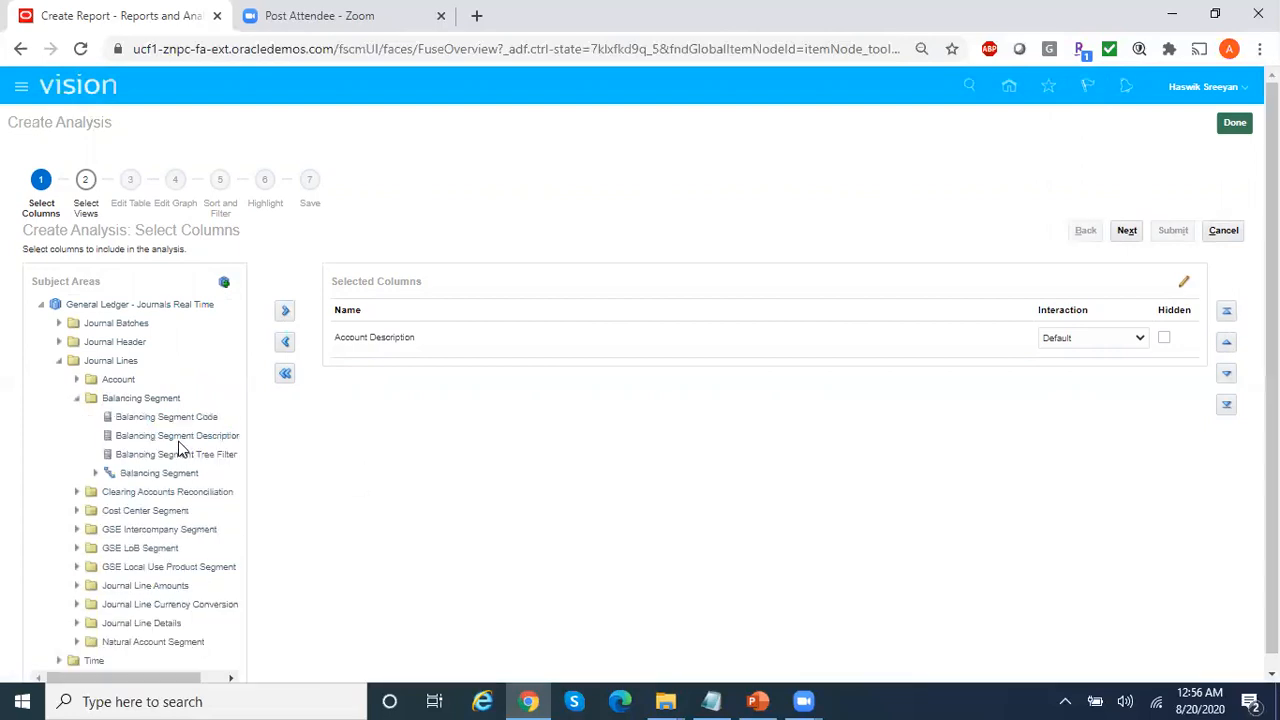
click(196, 418)
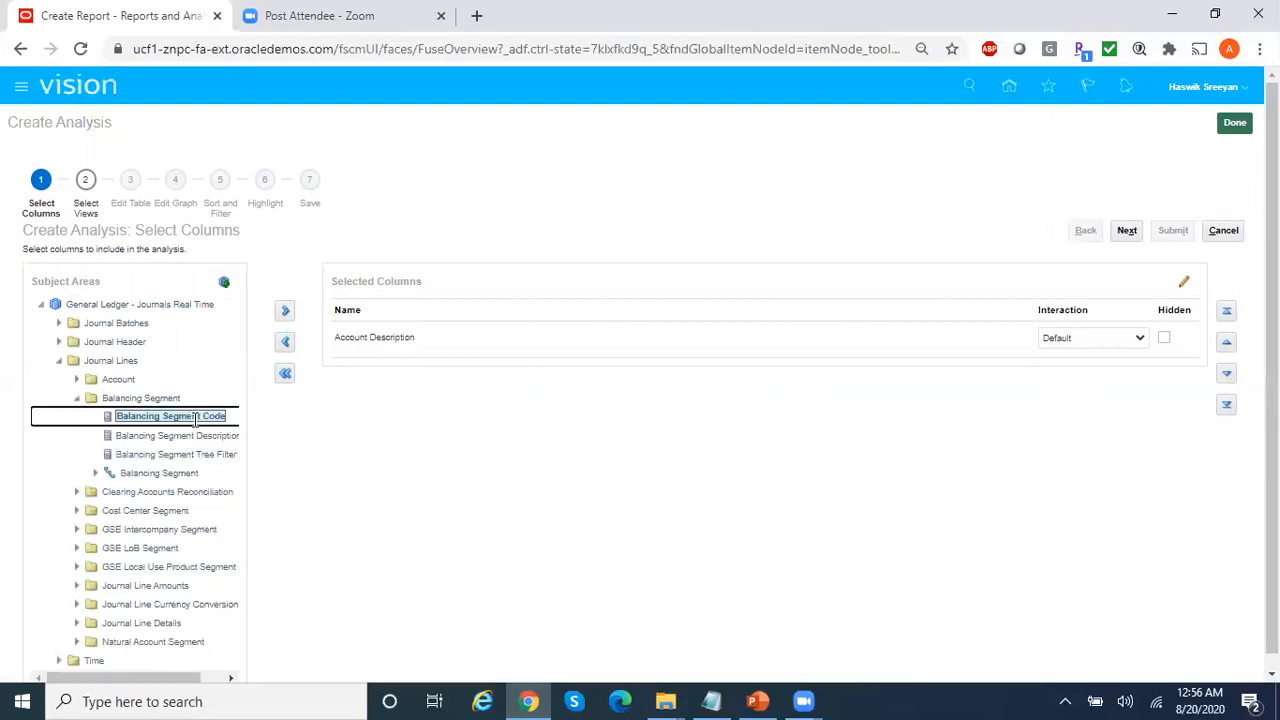
click(285, 311)
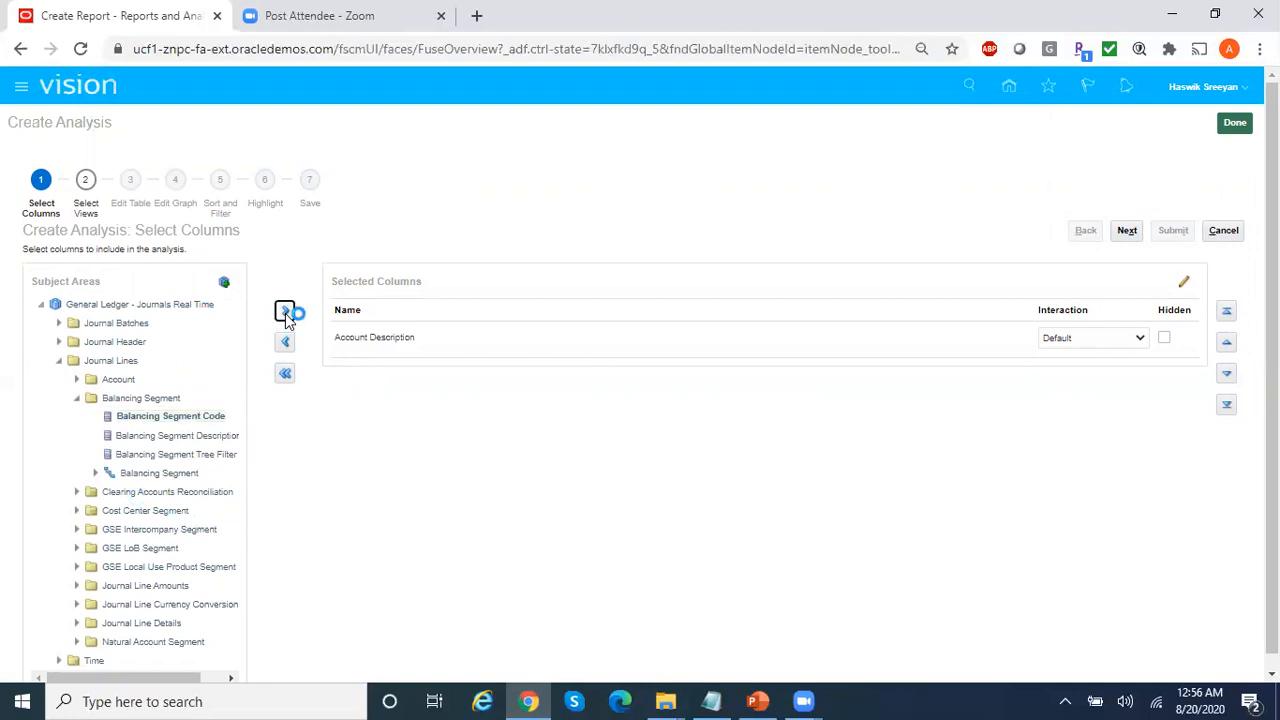
Add the Journal Total Accounted Debit and Journal Total Accounted Credit columns from the Journal Line Amounts folder to the analysis.
click(77, 399)
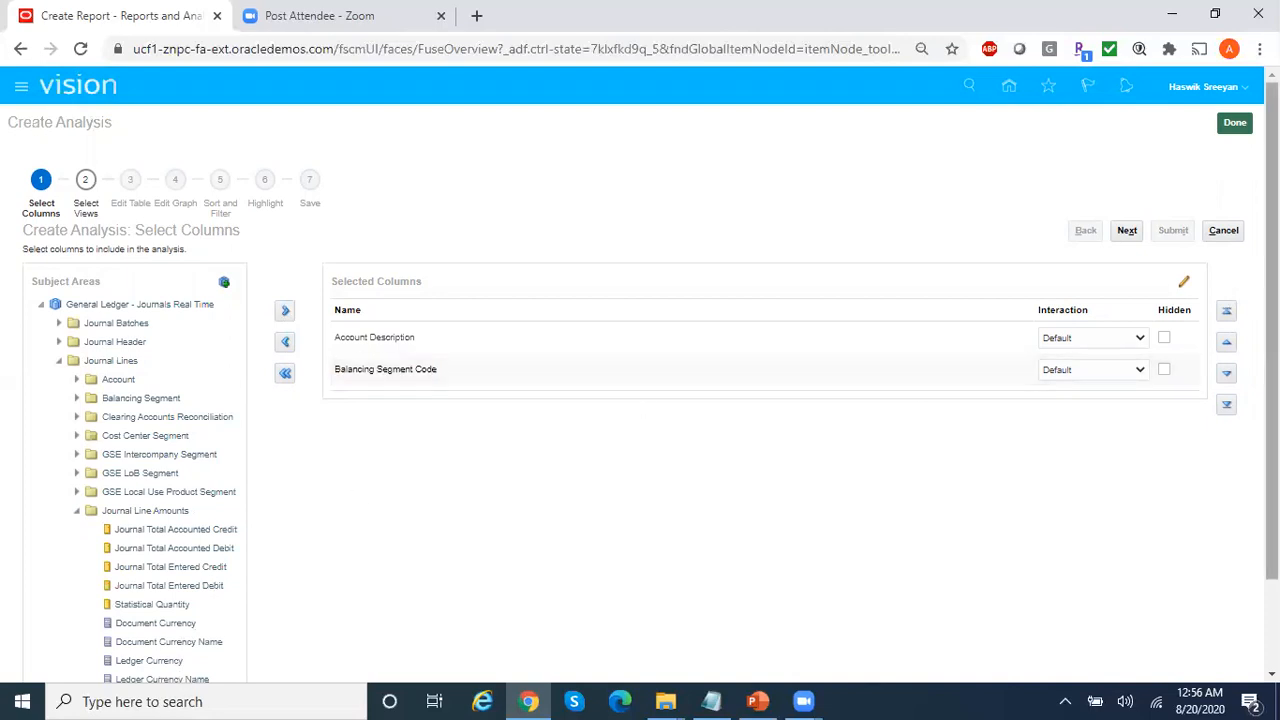
scroll(1272, 300, down, 1)
scroll(1272, 400, down, 1)
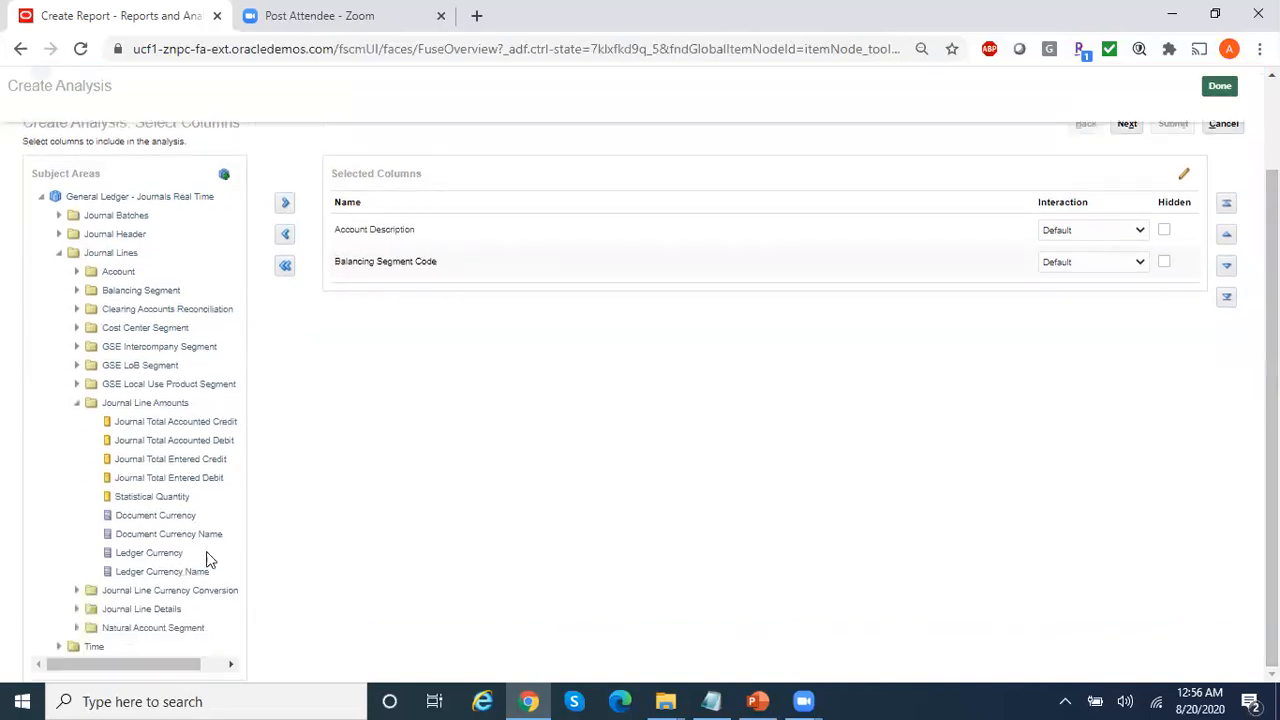
click(204, 440)
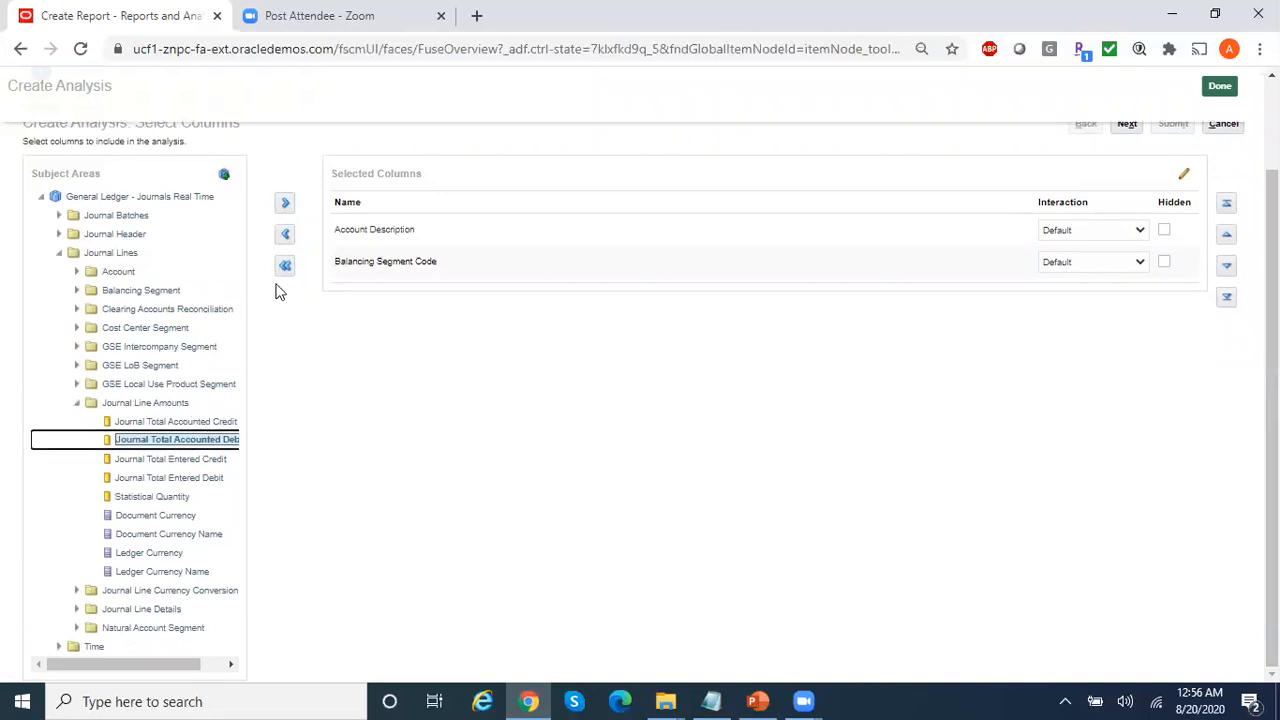
click(285, 203)
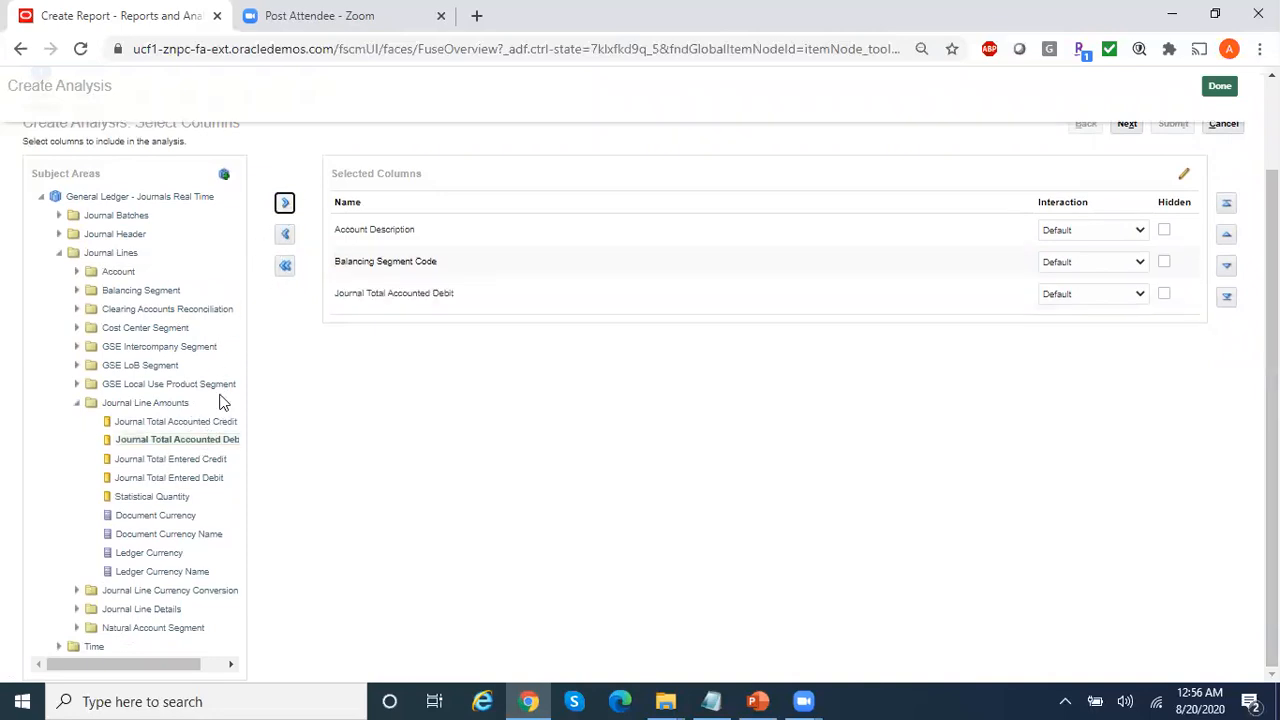
click(222, 421)
click(285, 205)
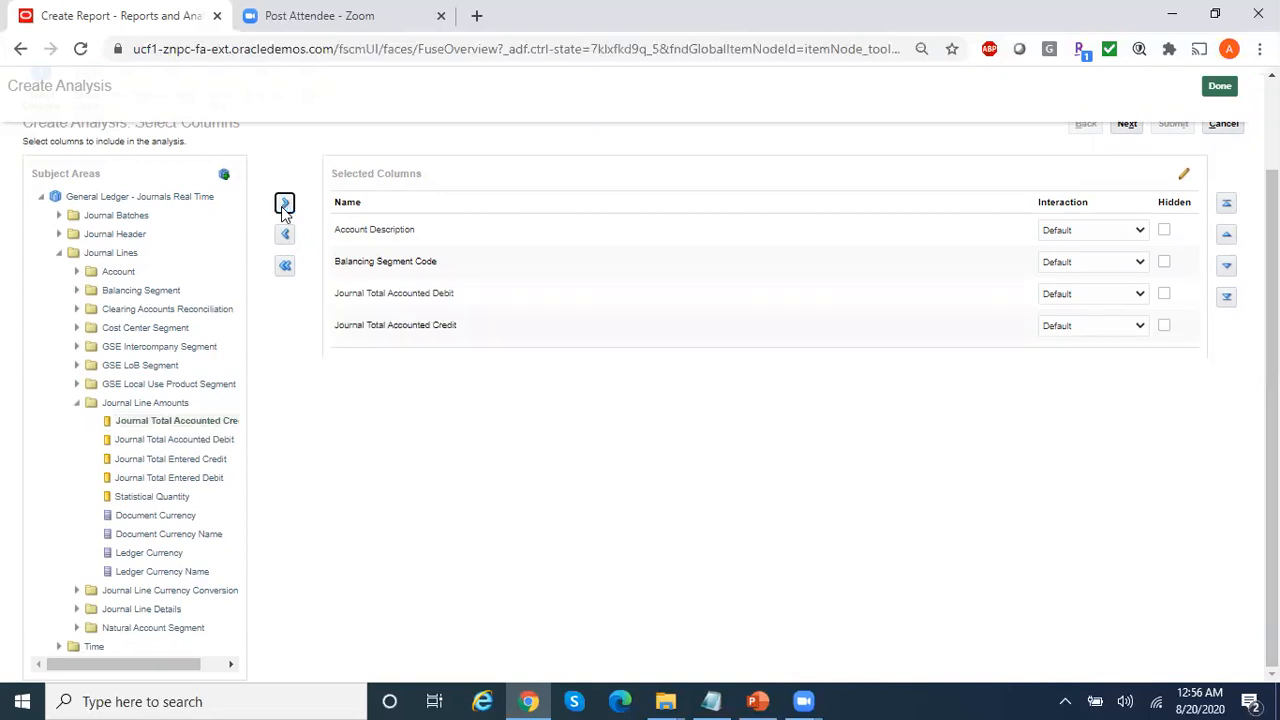
Add the Account Code column from the Natural Account Segment folder under Journal Lines to the analysis.
click(77, 632)
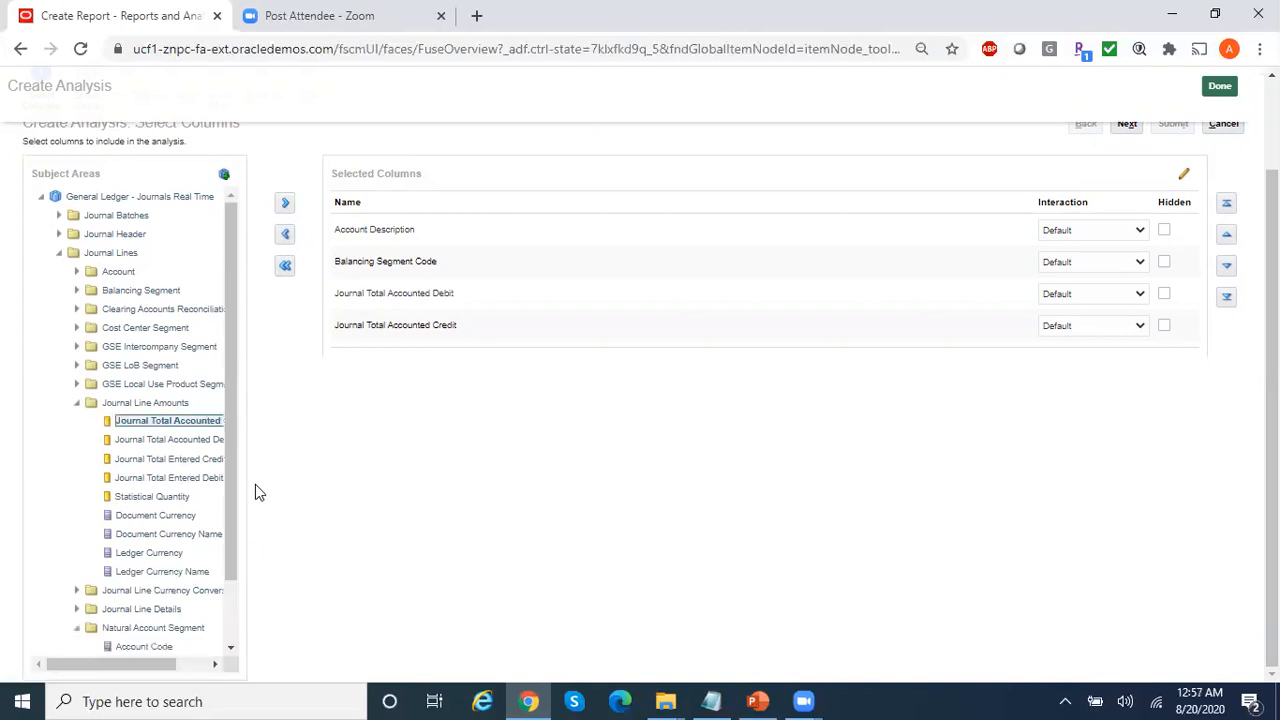
scroll(231, 480, down, 2)
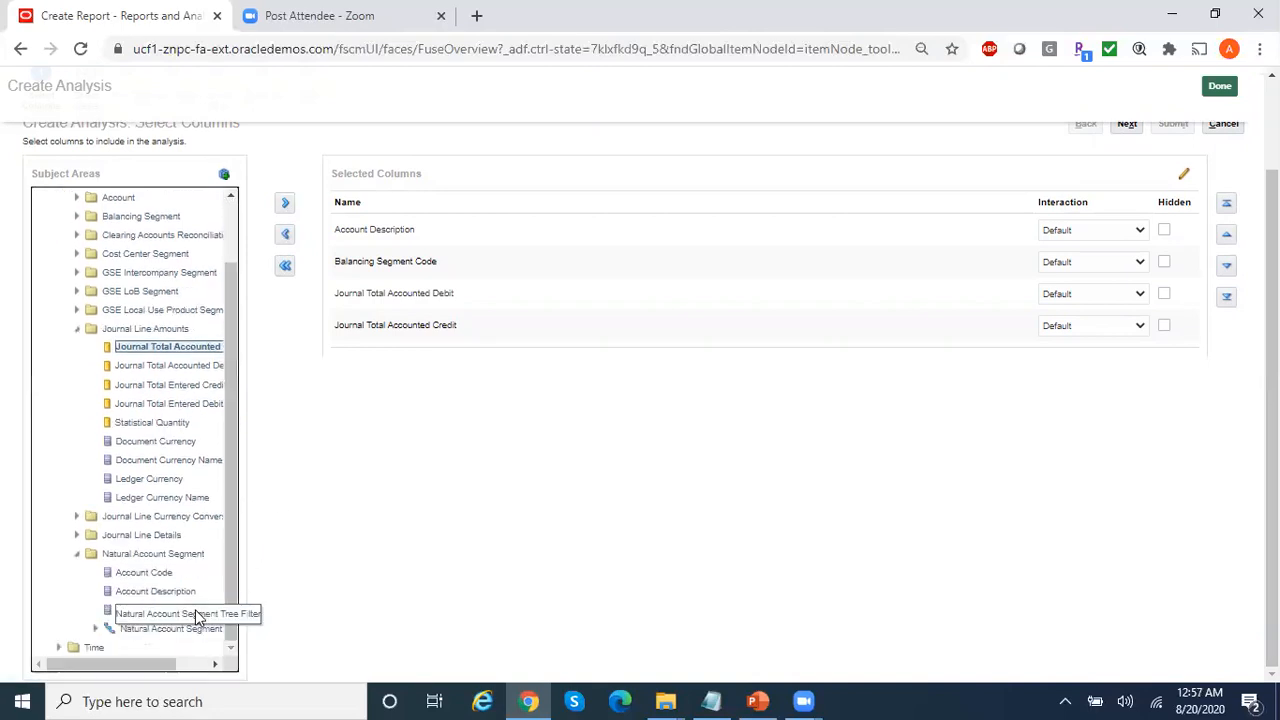
click(150, 572)
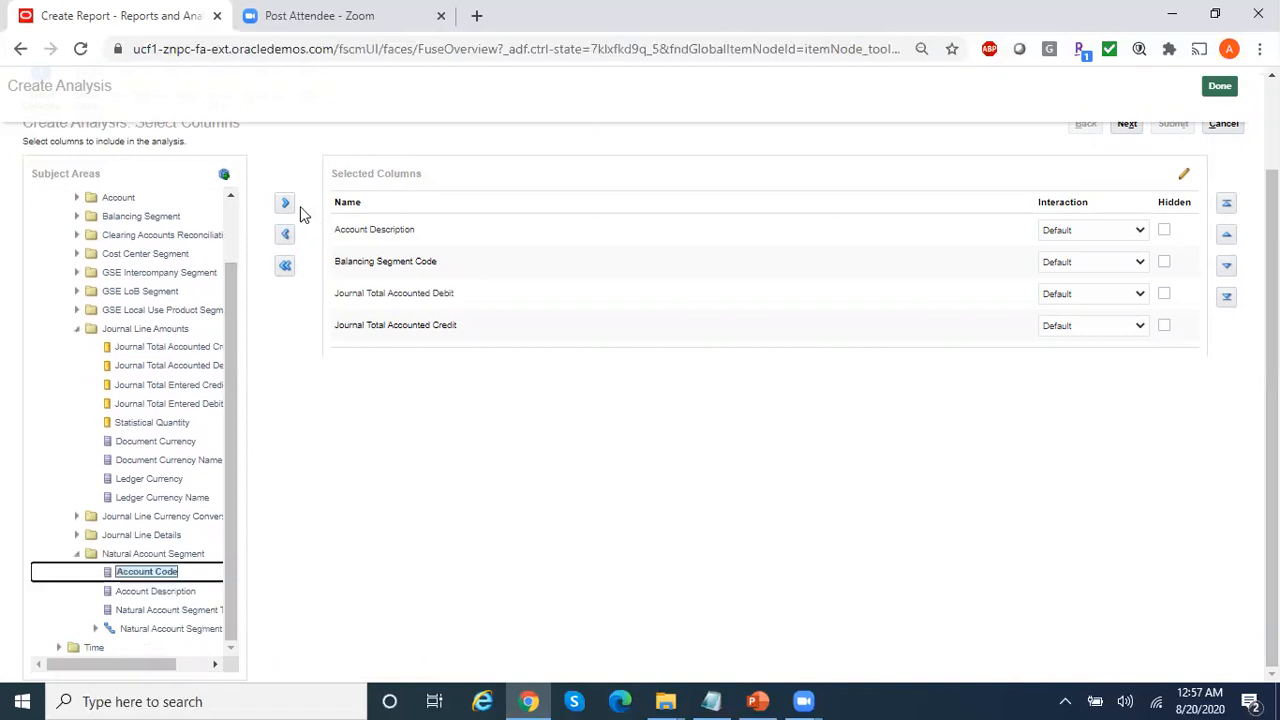
click(286, 203)
Remove Account Description from the selected columns and add Ledger Currency from the Journal Line Amounts folder.
click(414, 231)
click(286, 236)
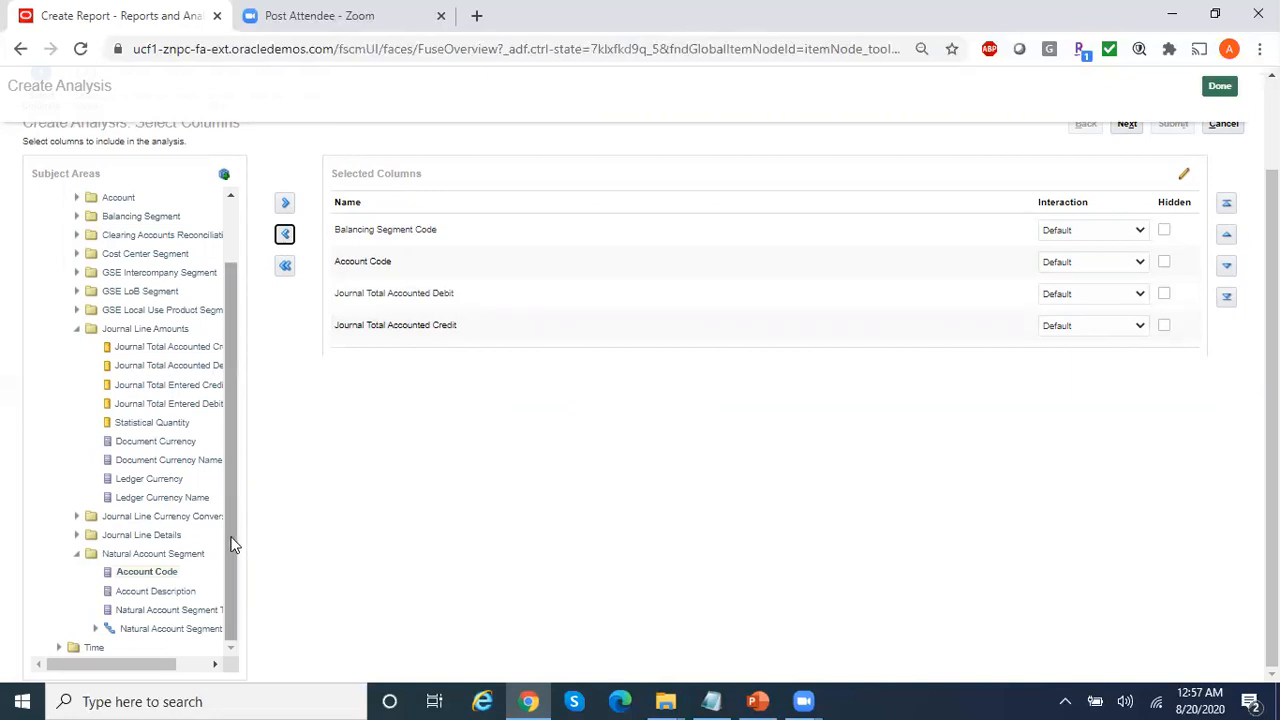
click(165, 478)
click(285, 203)
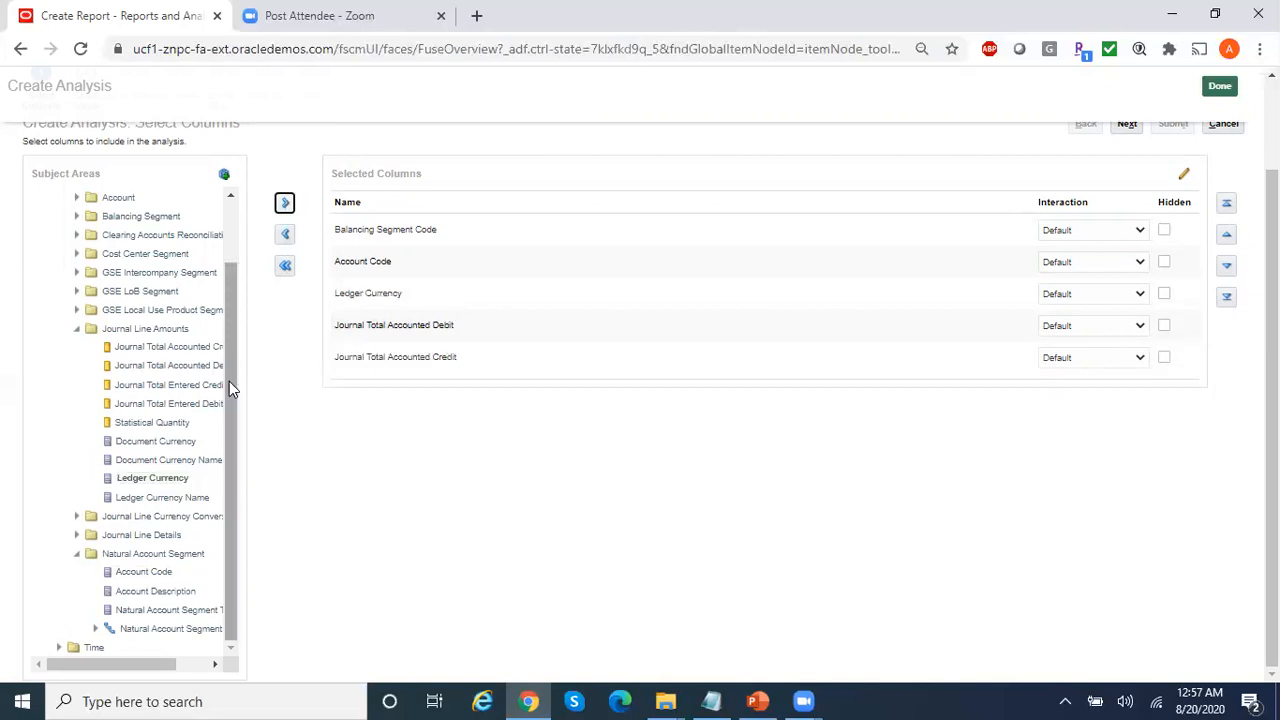
Add the Ledger Name column from the Ledger folder under Journal Header to the analysis.
drag(229, 381, 232, 295)
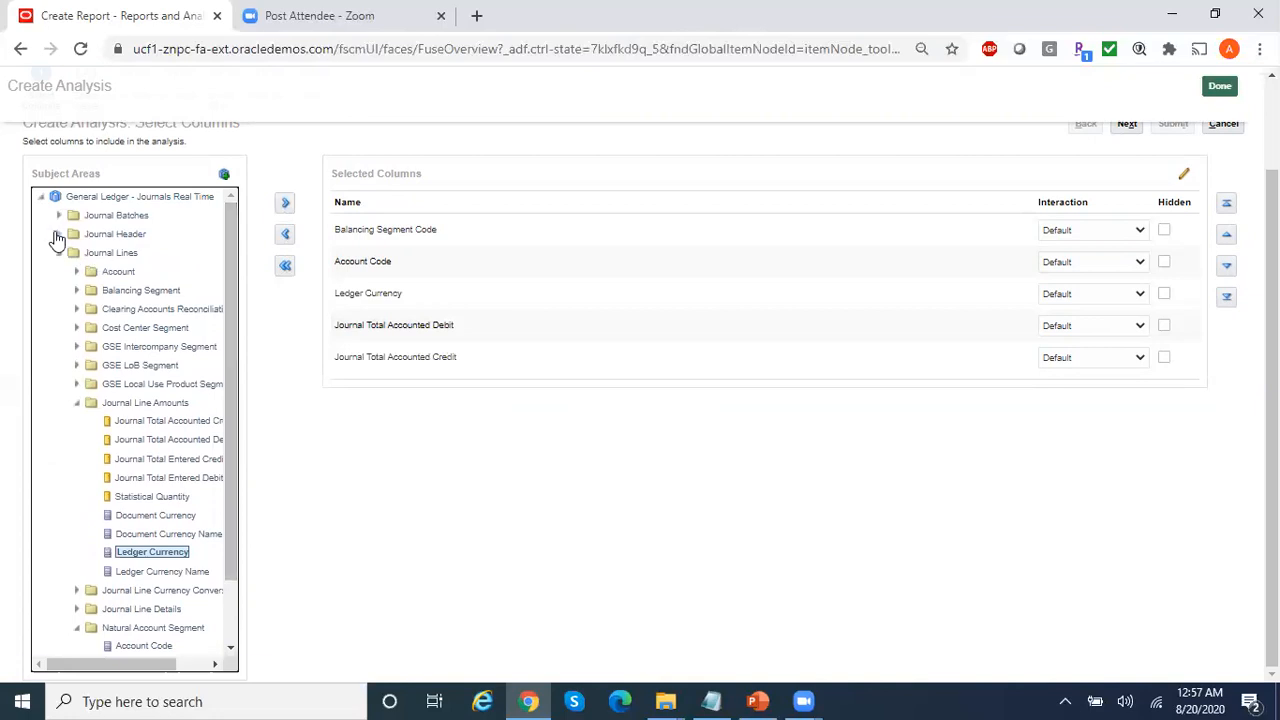
click(59, 233)
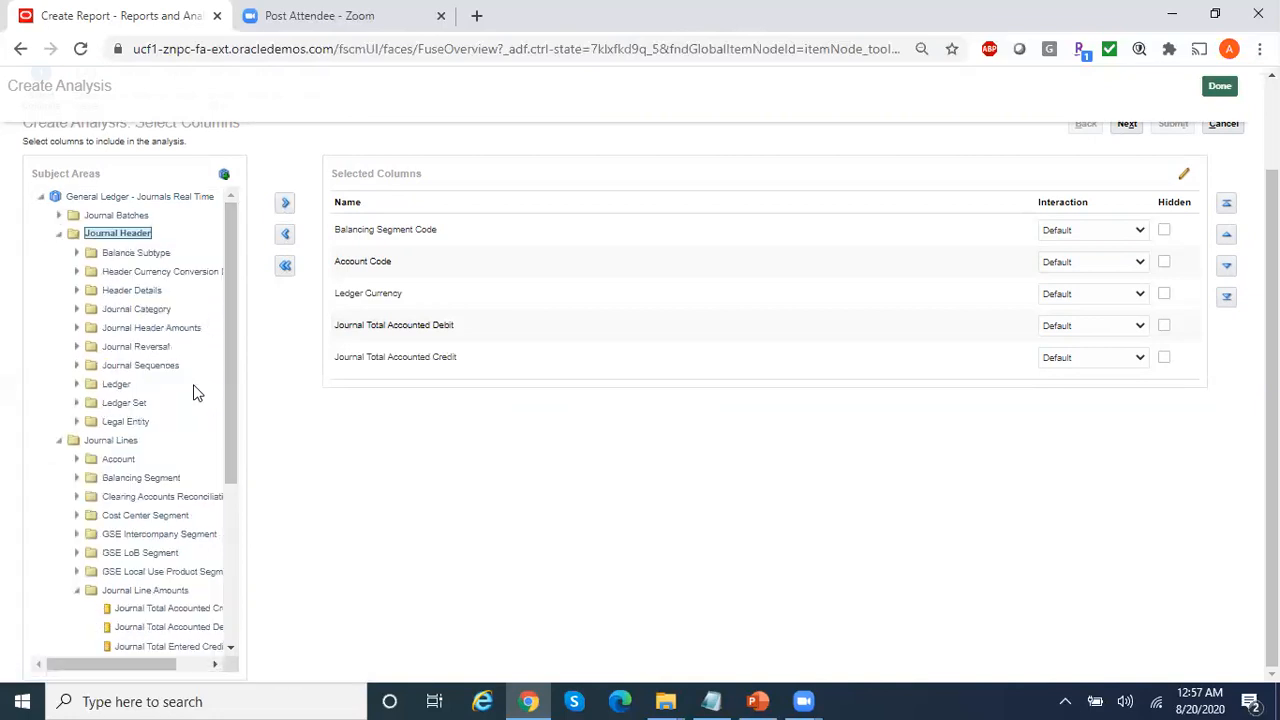
click(78, 386)
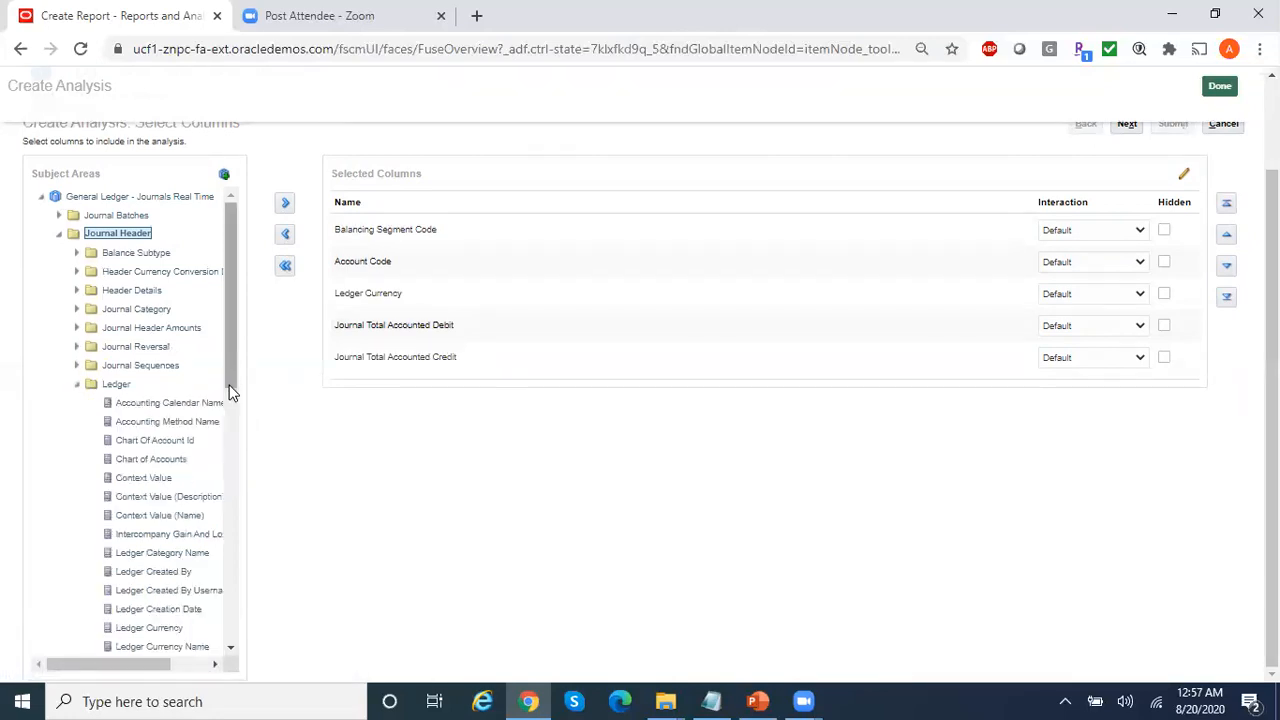
drag(229, 390, 232, 469)
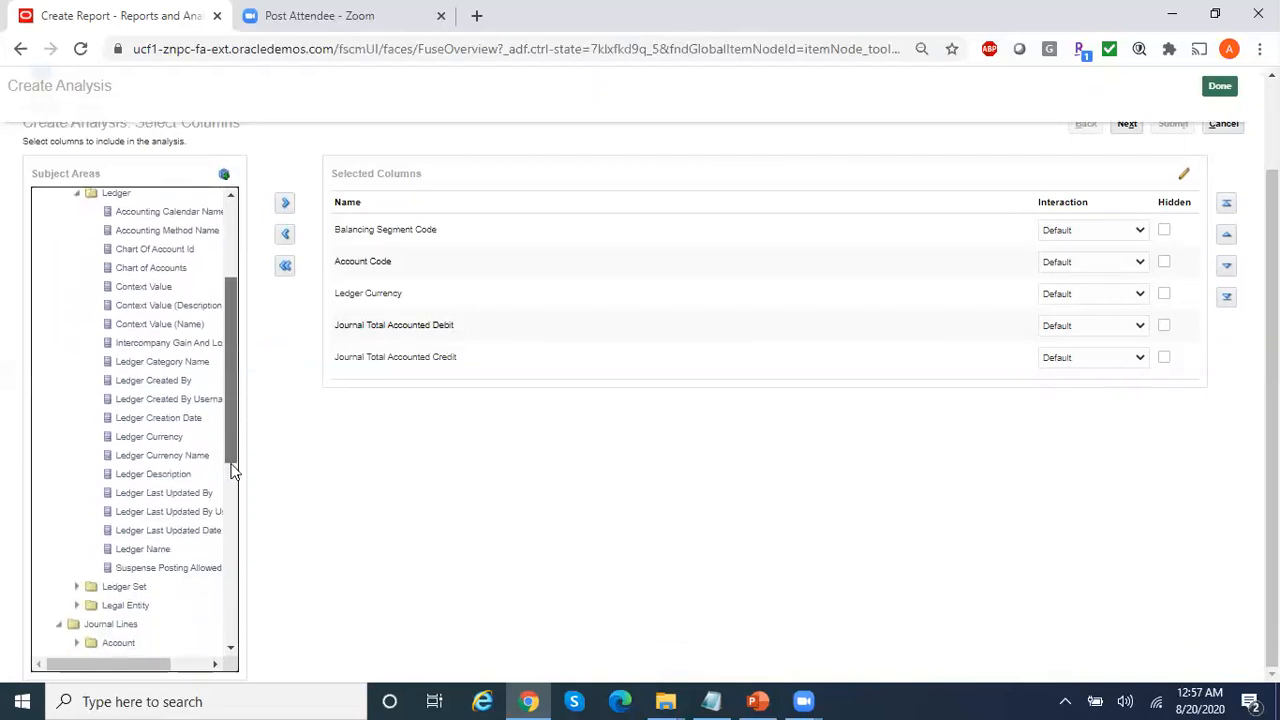
click(152, 549)
click(285, 203)
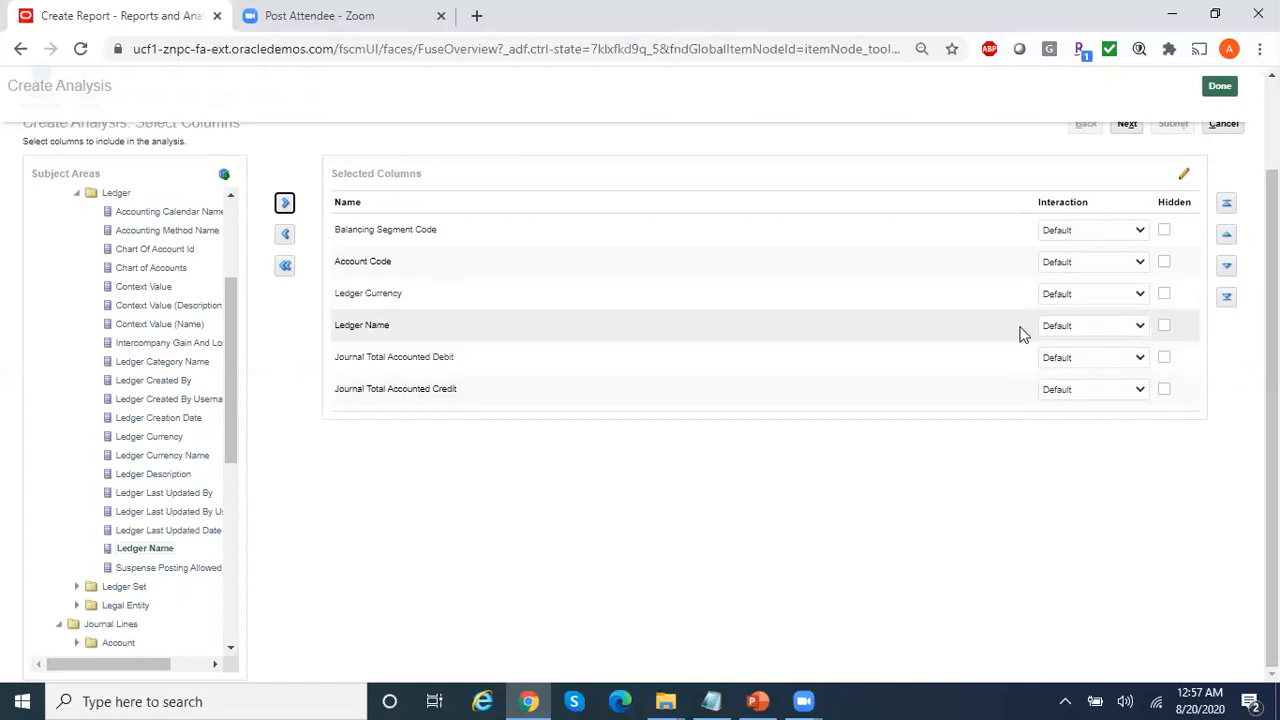
Reorder the selected columns so that Ledger Name comes first, ahead of Balancing Segment Code.
click(620, 325)
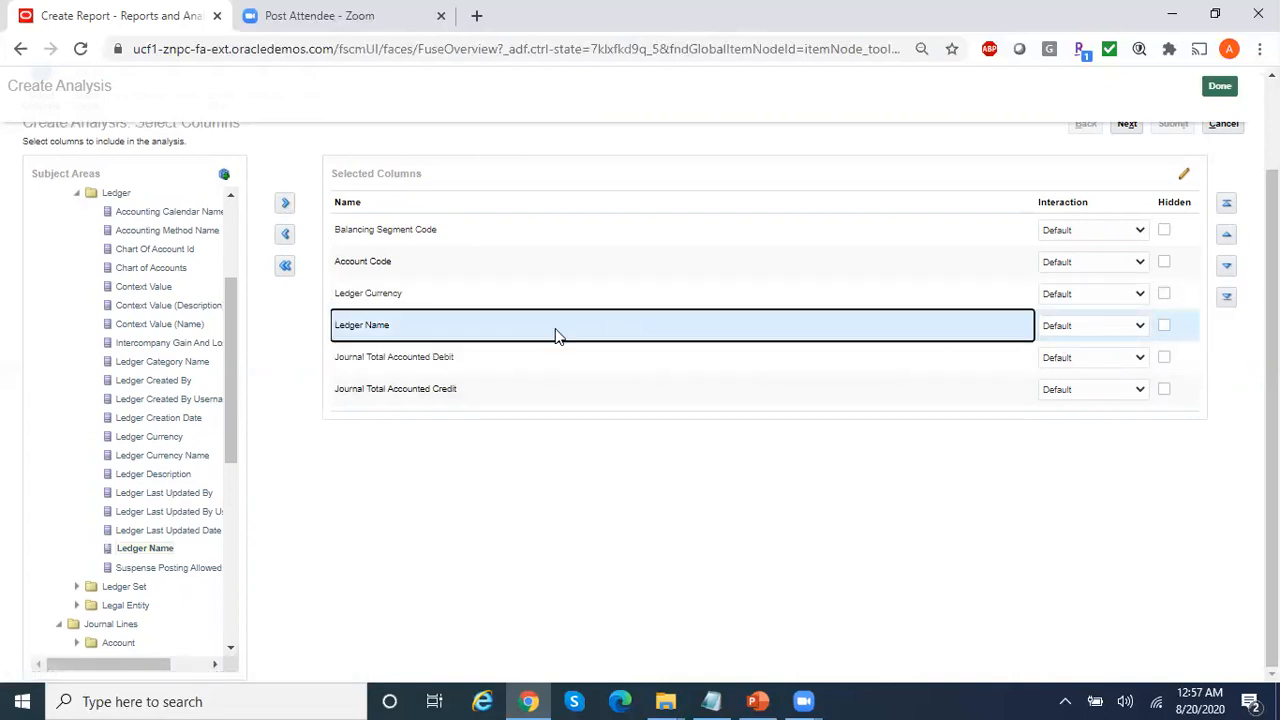
click(1227, 236)
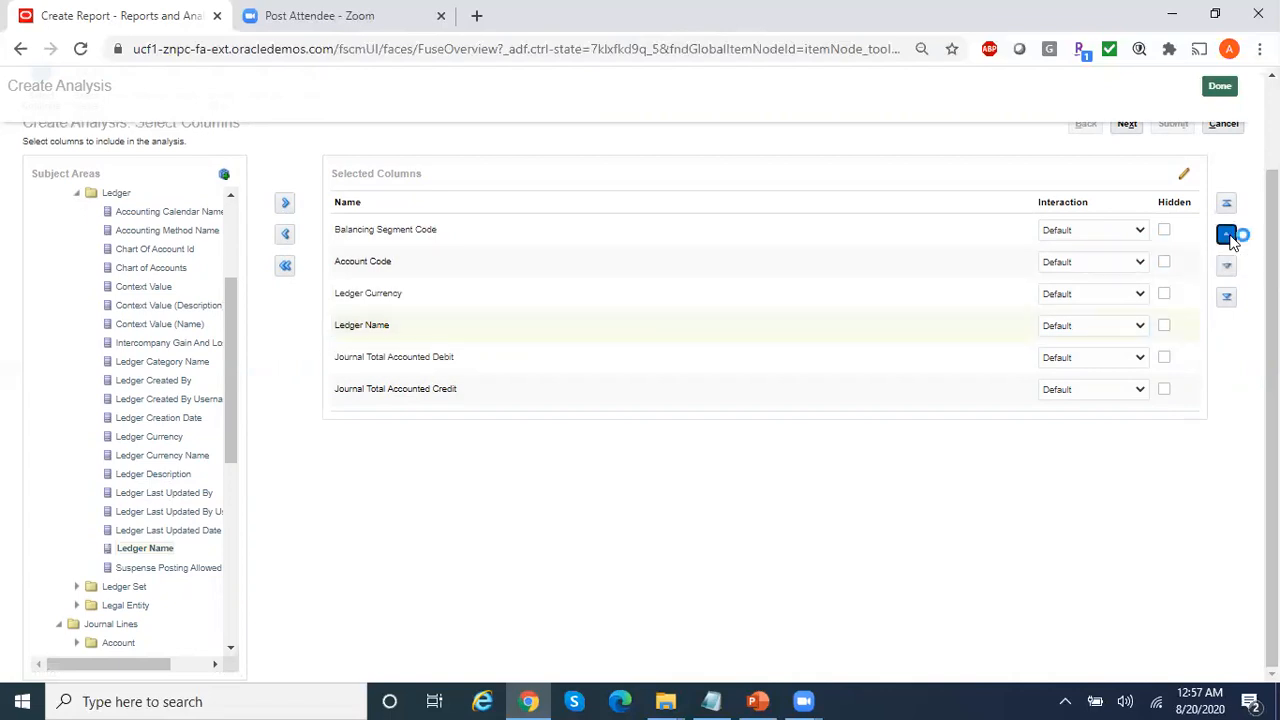
click(1227, 236)
click(1227, 236)
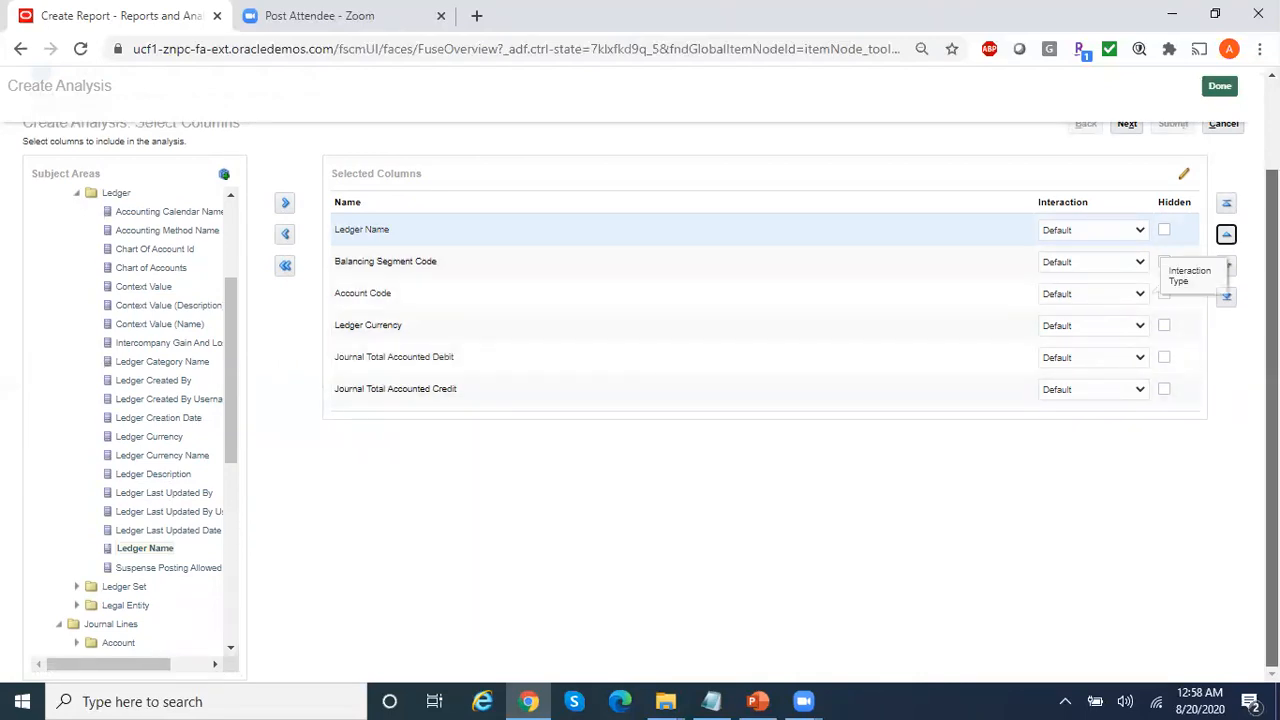
Rename the Balancing Segment Code column as Company Code in its column properties.
drag(1272, 295, 1272, 268)
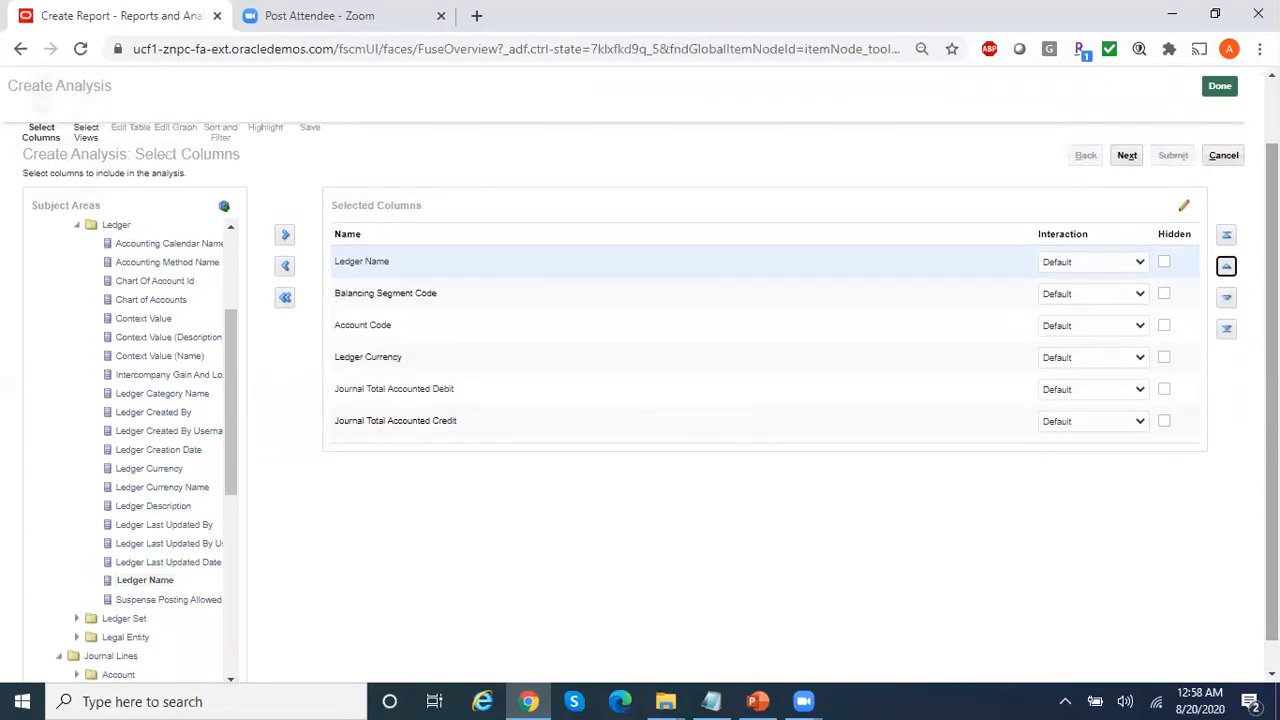
click(474, 302)
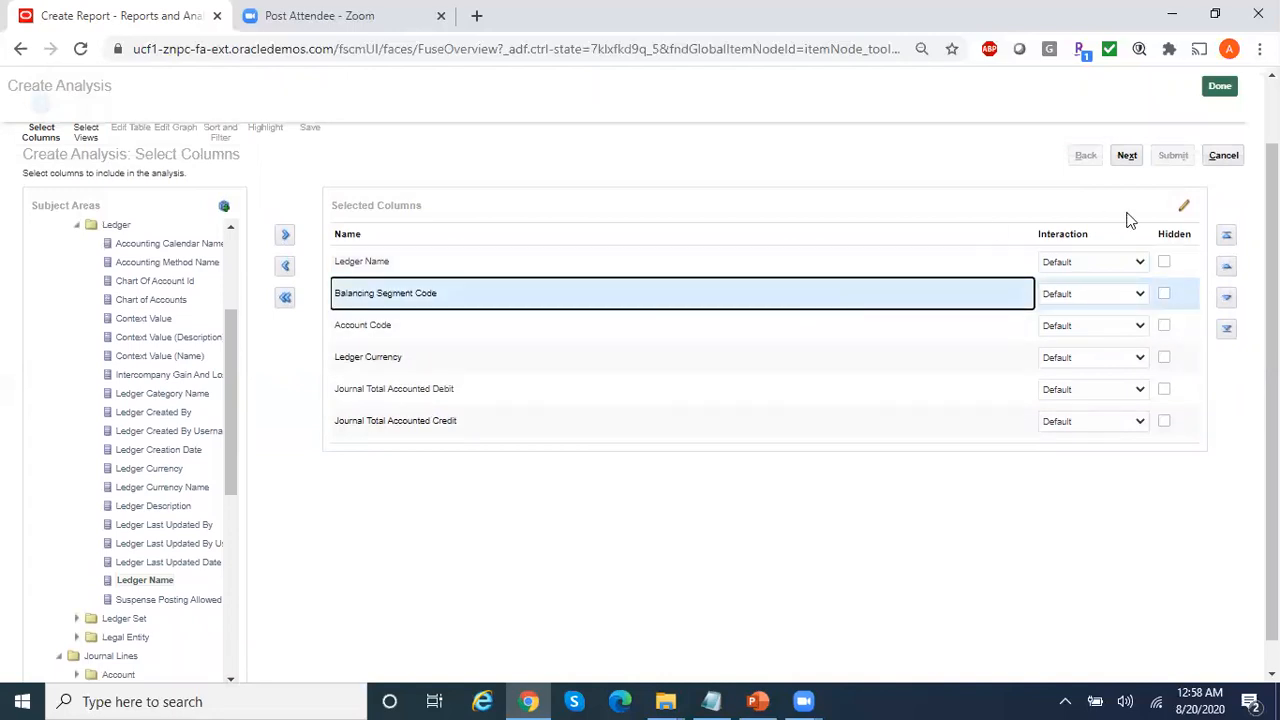
click(1182, 208)
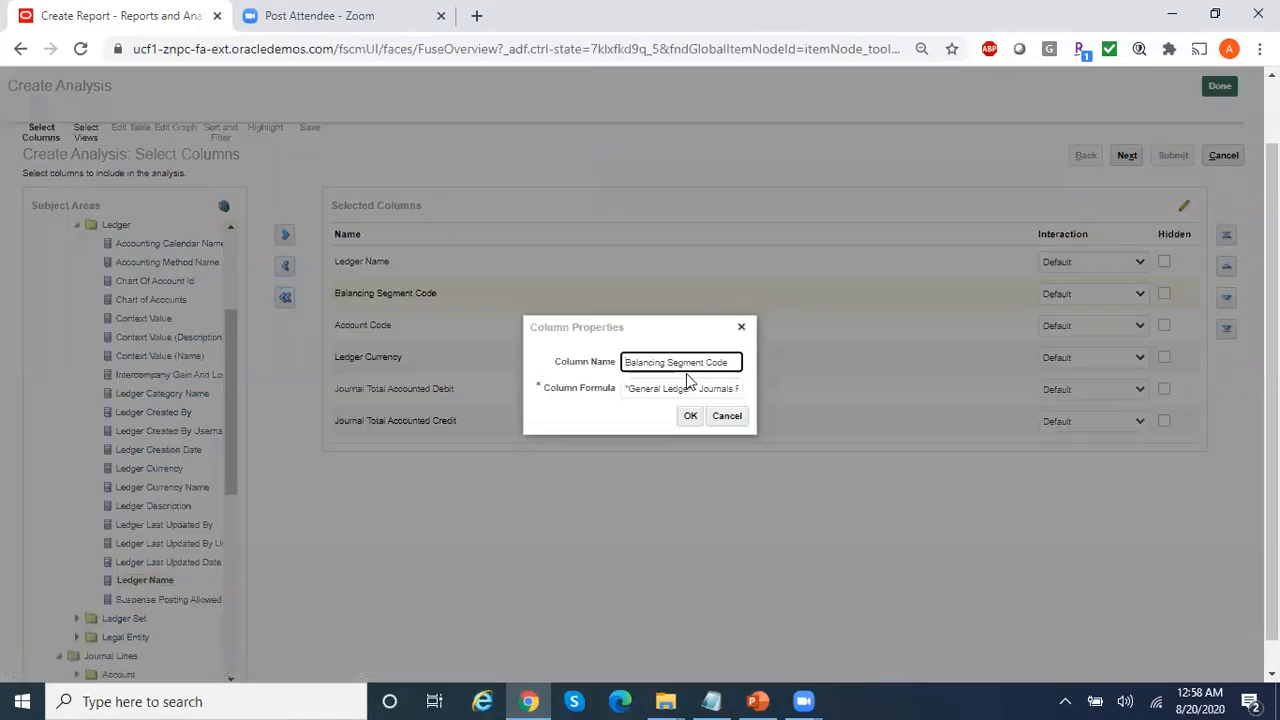
drag(726, 362, 456, 340)
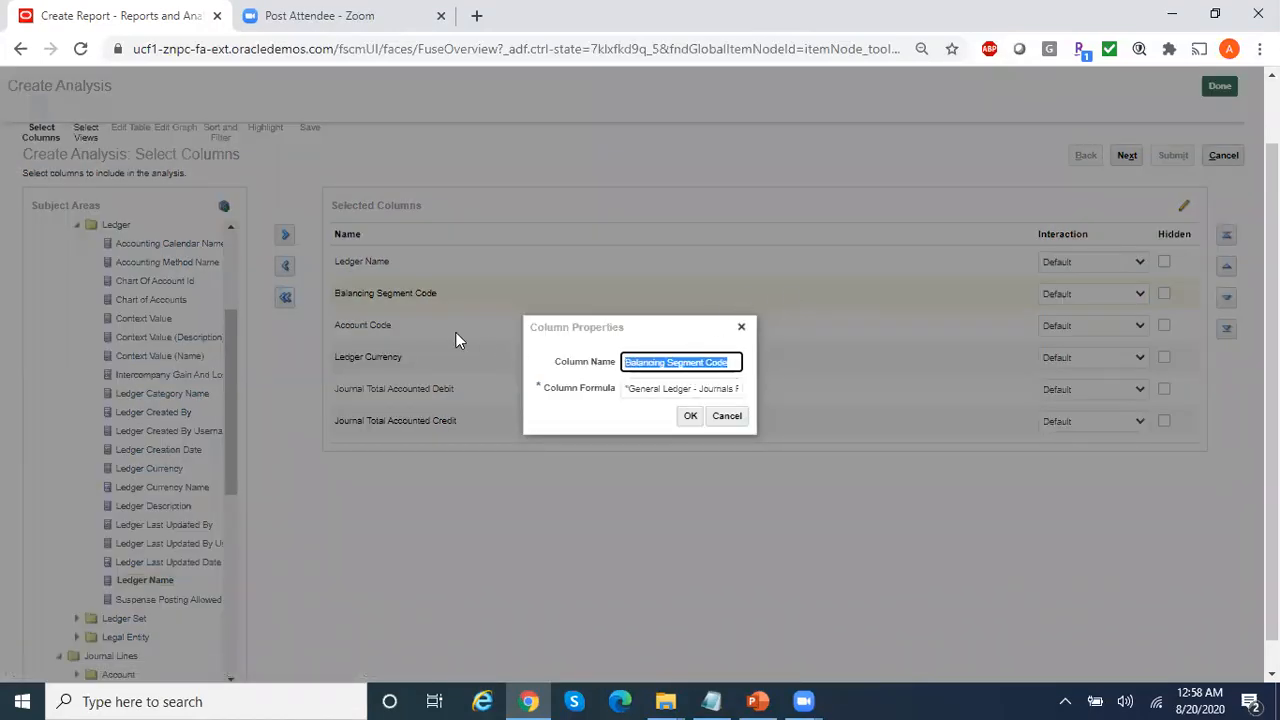
text(Company Code)
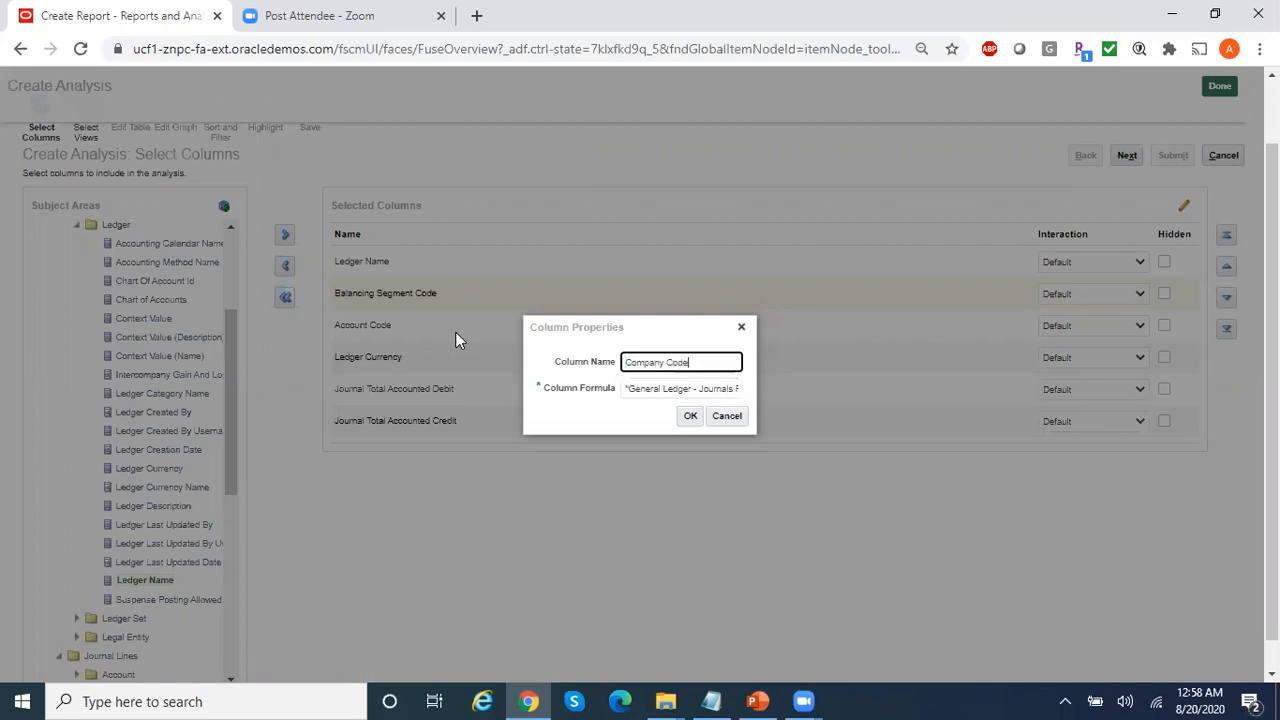
click(690, 416)
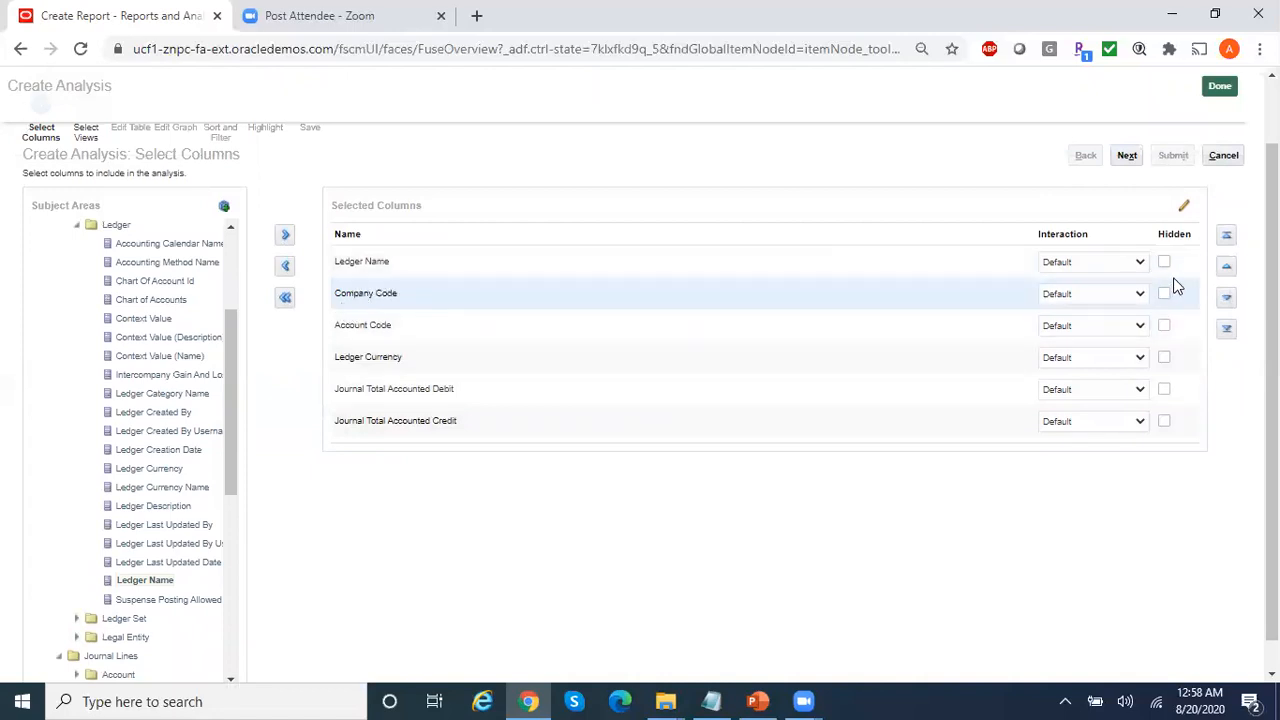
Proceed to the view selection stage, title the analysis GL_Journals_Report and set its table view to Table (recommended).
click(1132, 159)
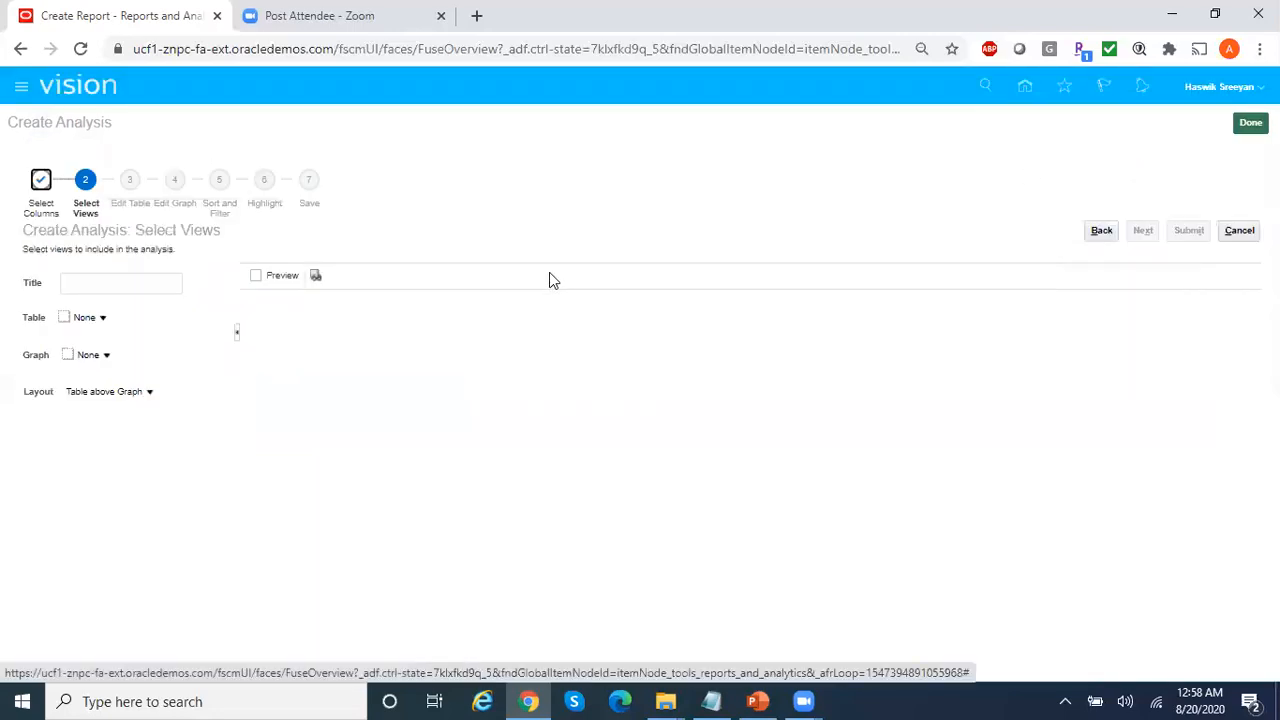
click(91, 286)
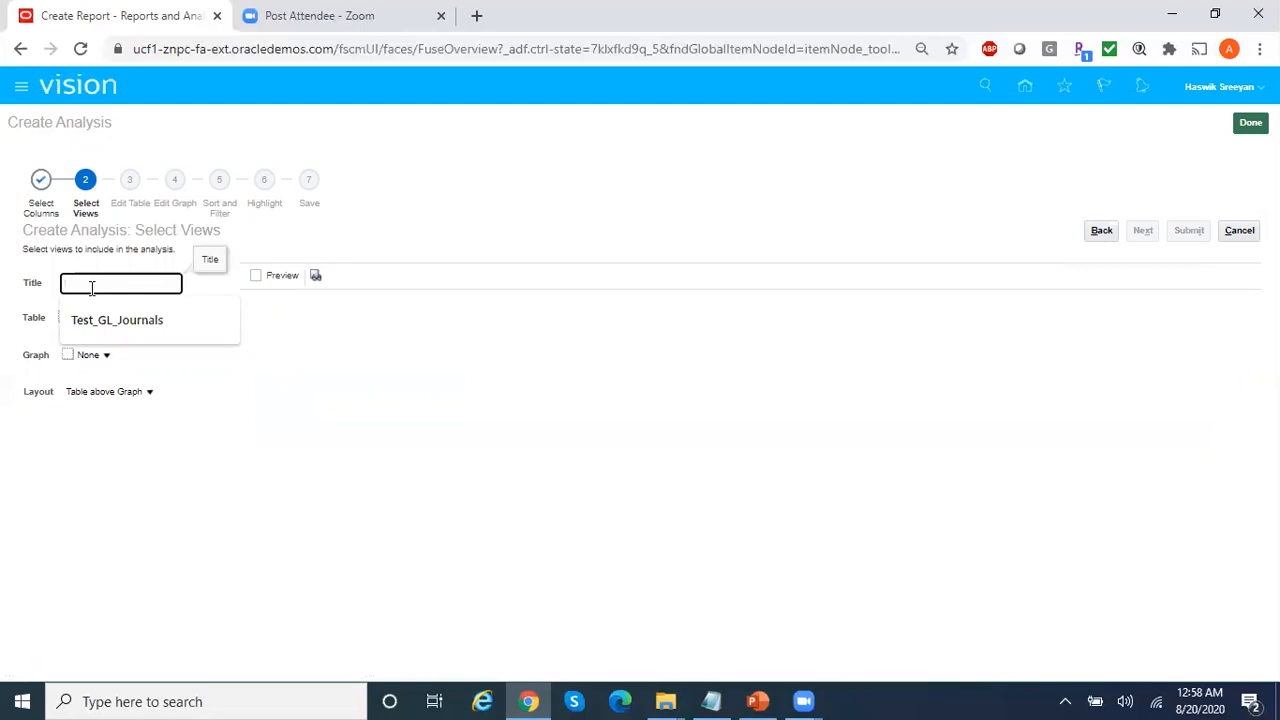
text(GL_Journals_Report)
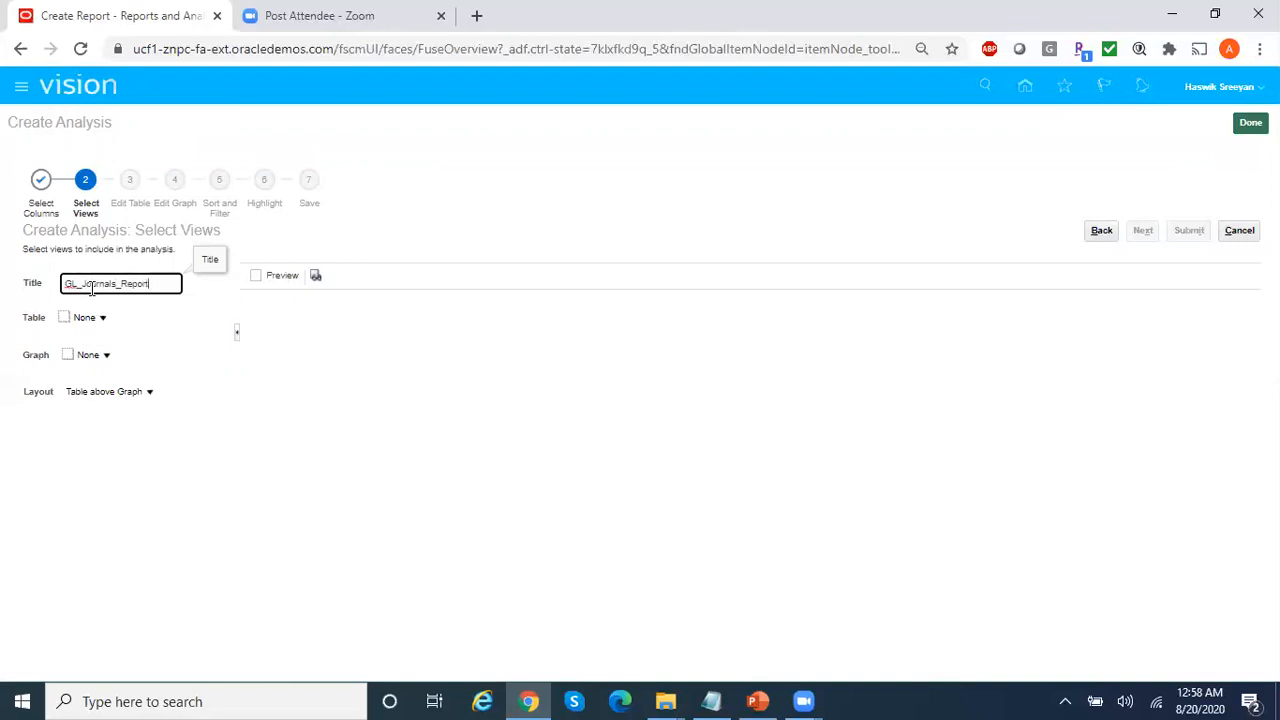
click(103, 318)
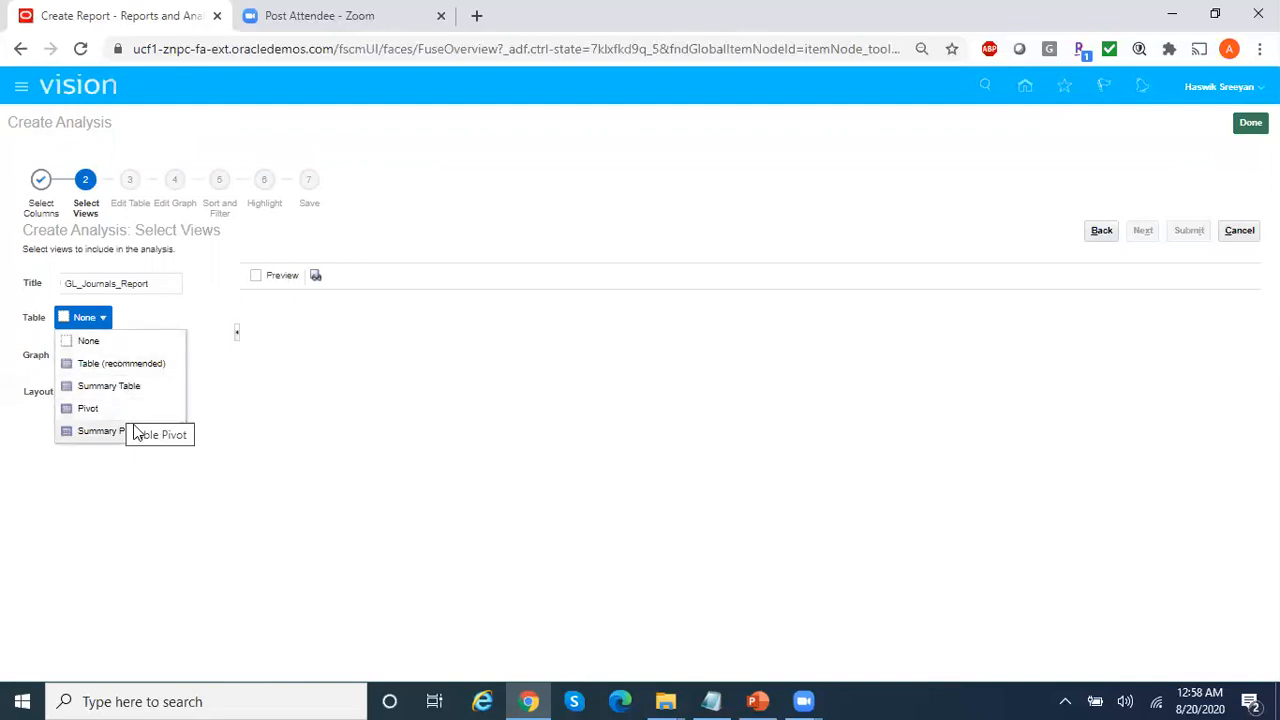
click(137, 363)
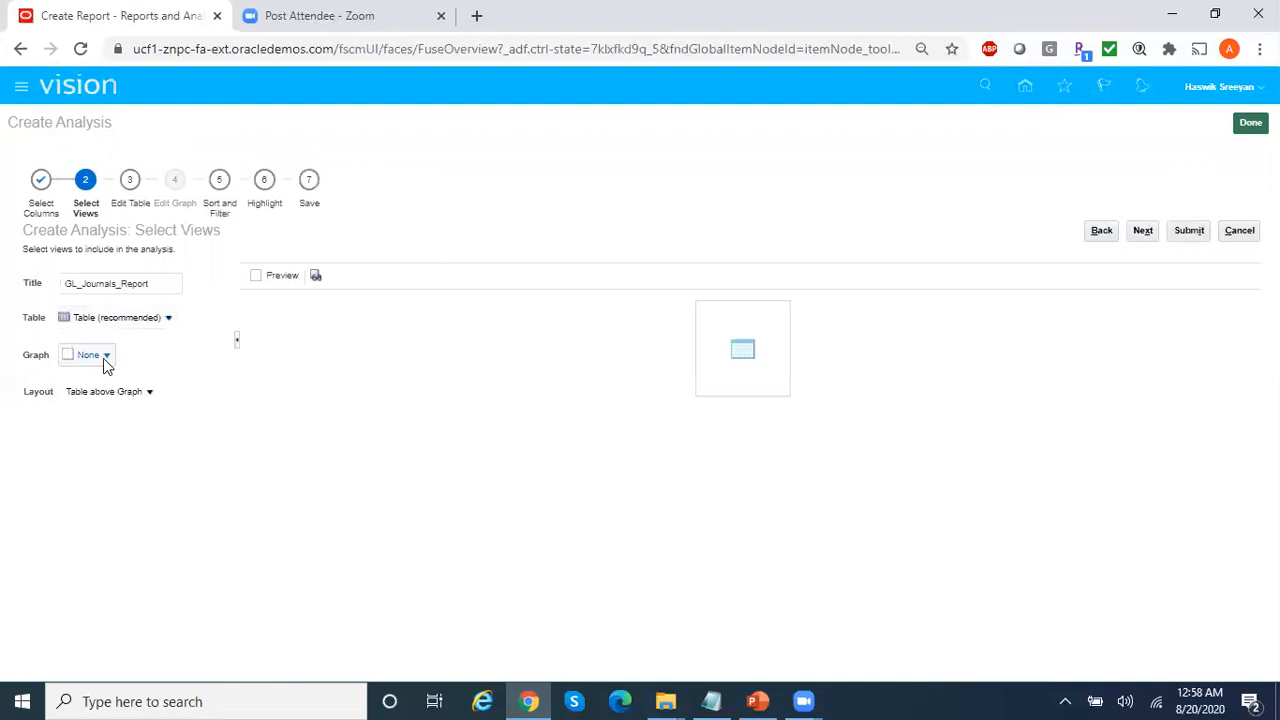
click(106, 356)
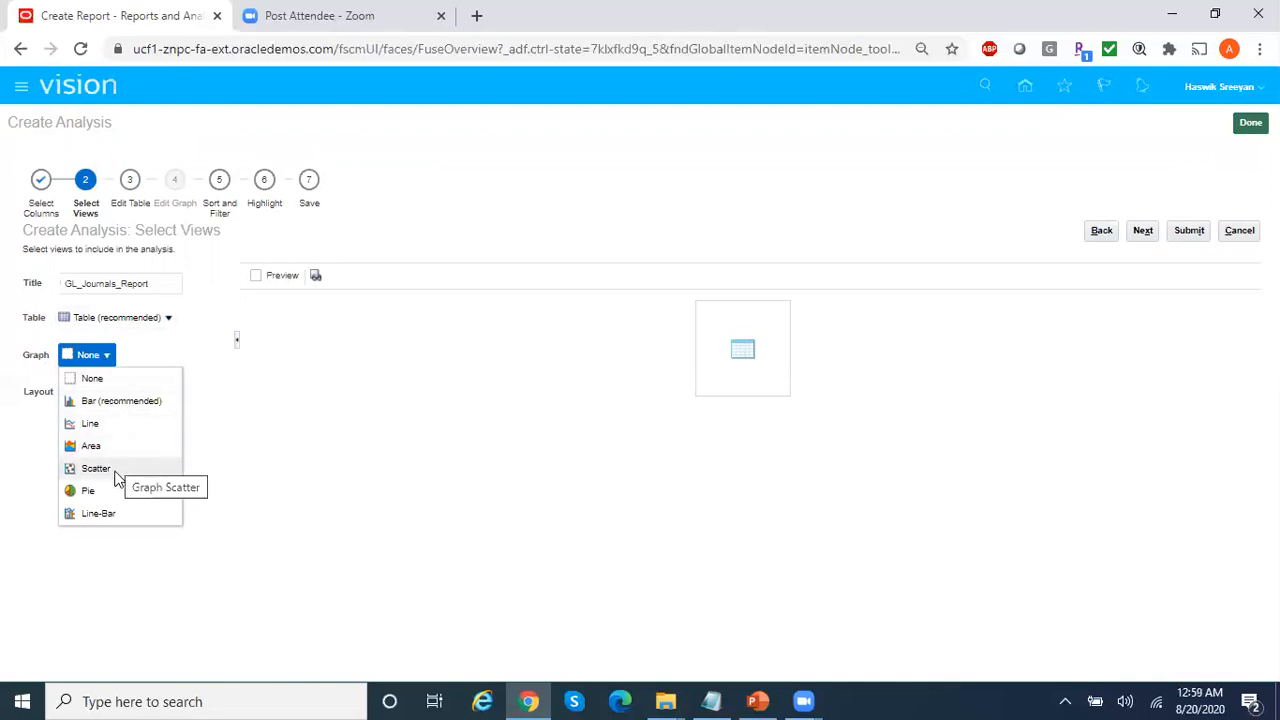
click(306, 498)
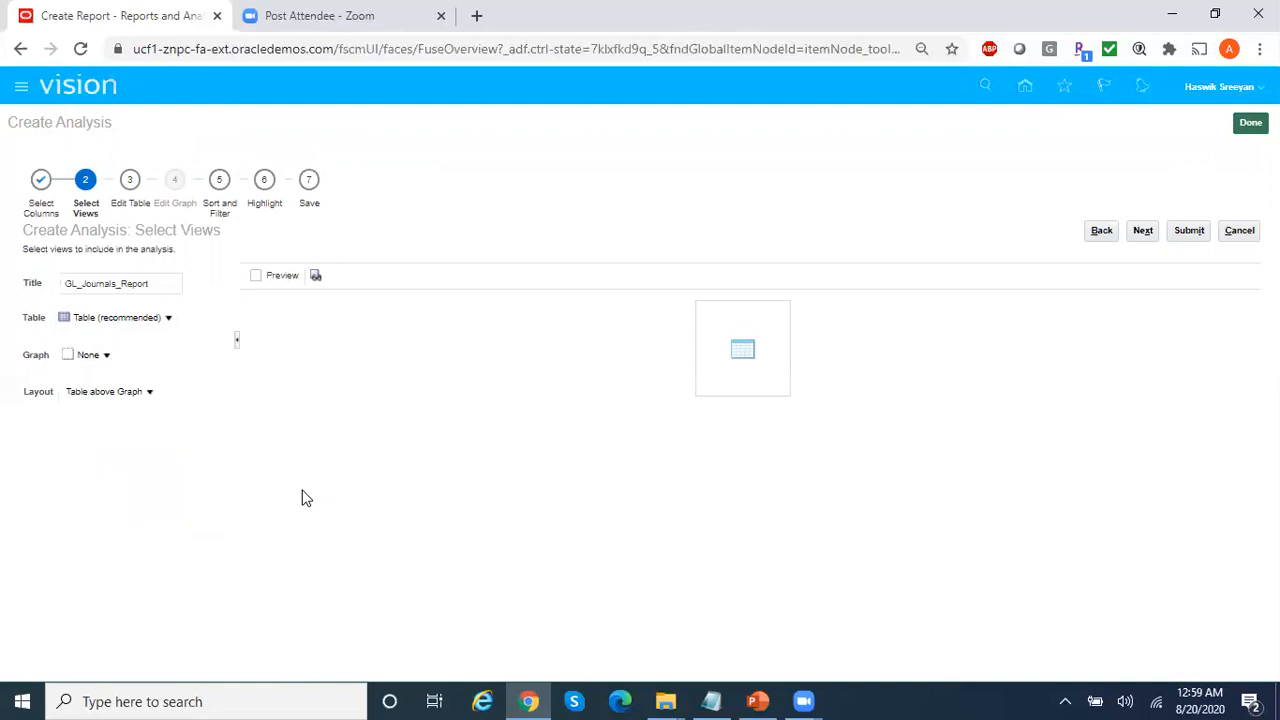
click(137, 393)
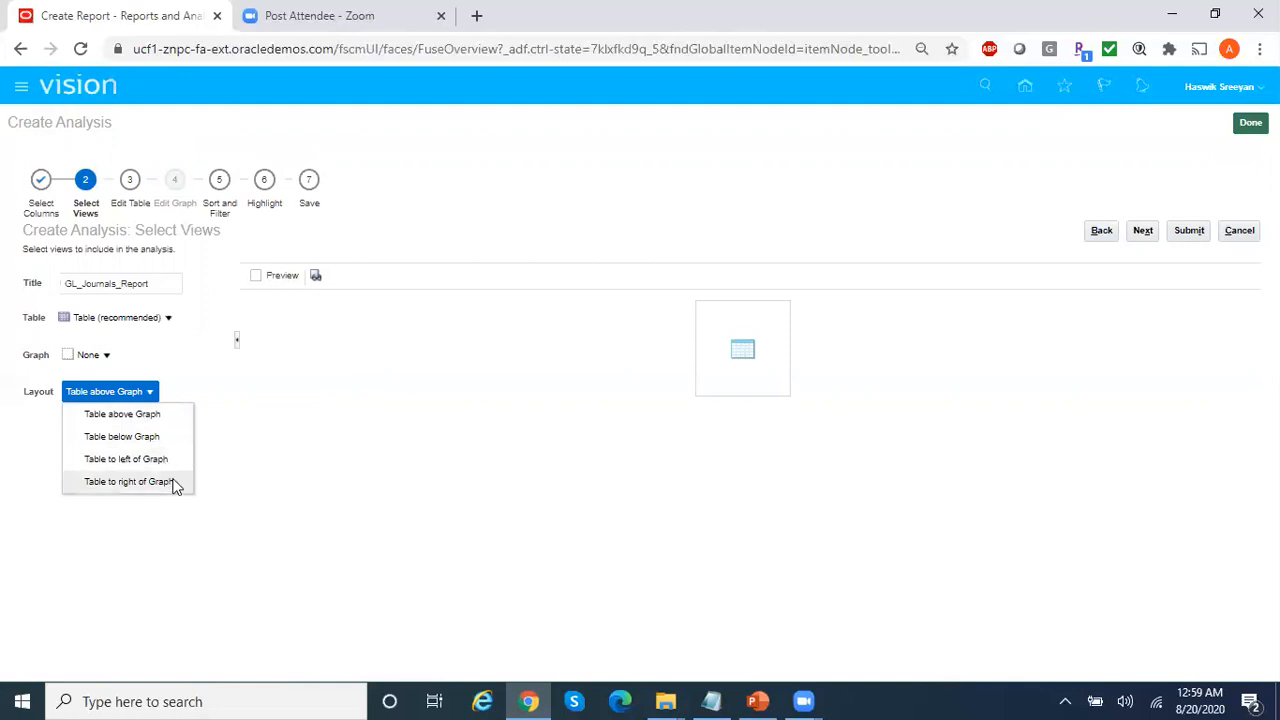
click(199, 366)
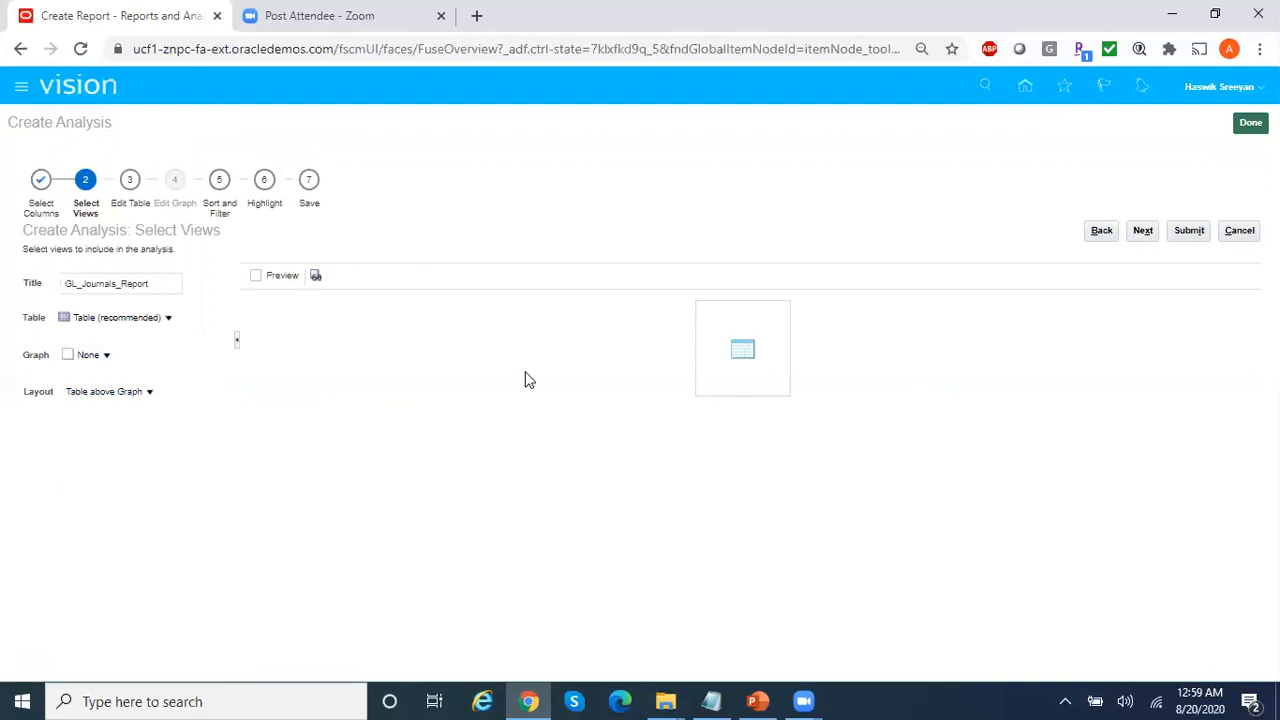
Turn on the preview of the analysis, check the report in the interactive preview and close it.
click(256, 277)
click(316, 277)
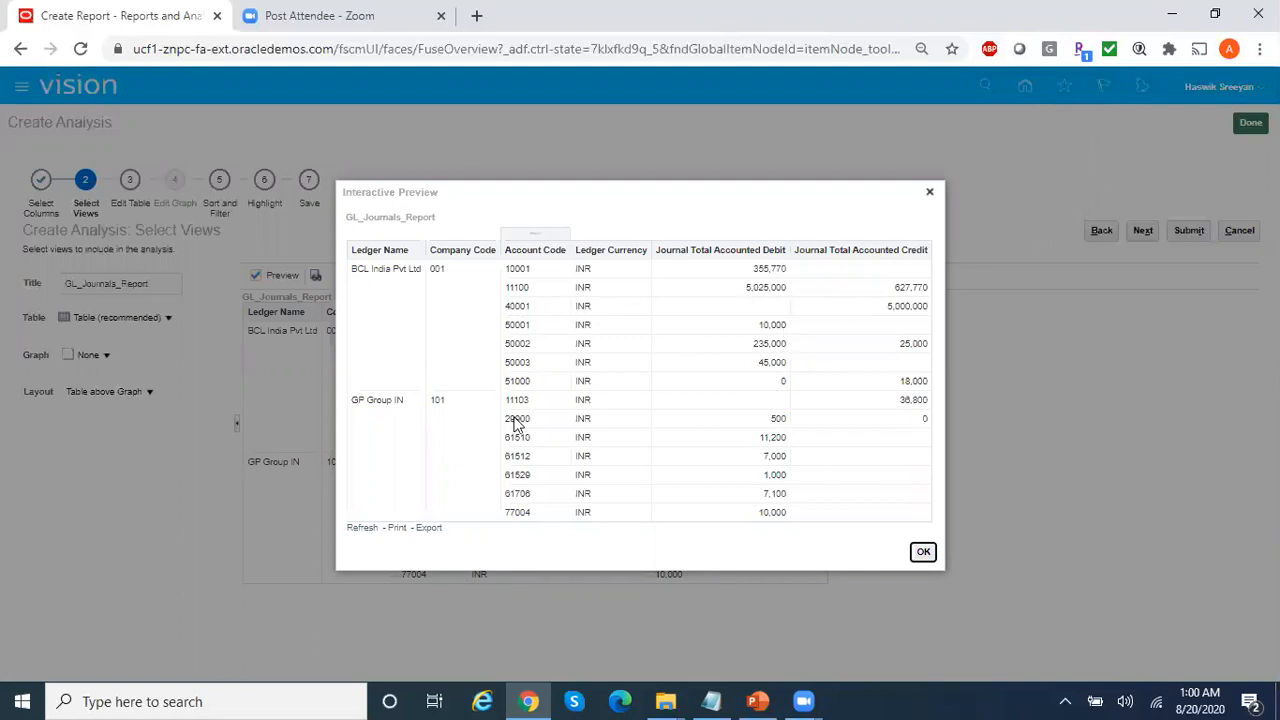
click(924, 553)
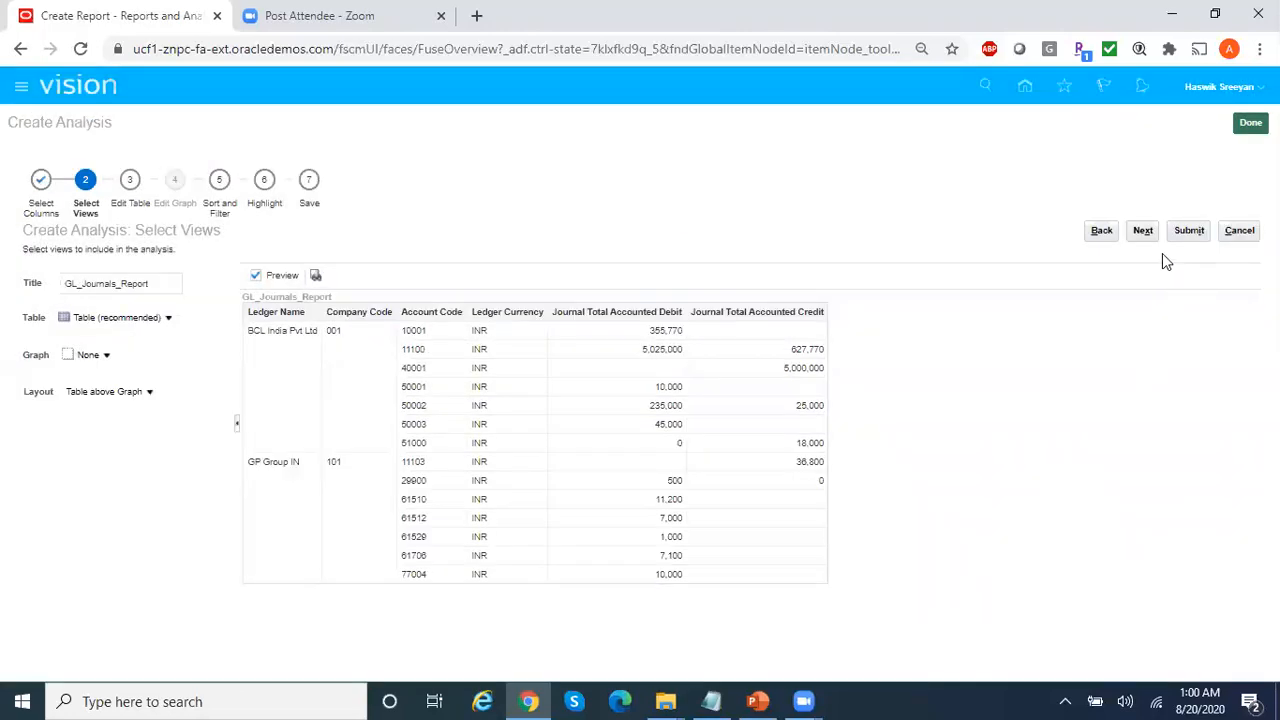
Proceed to the table editing stage and expand the additional layout options for the table.
click(1143, 231)
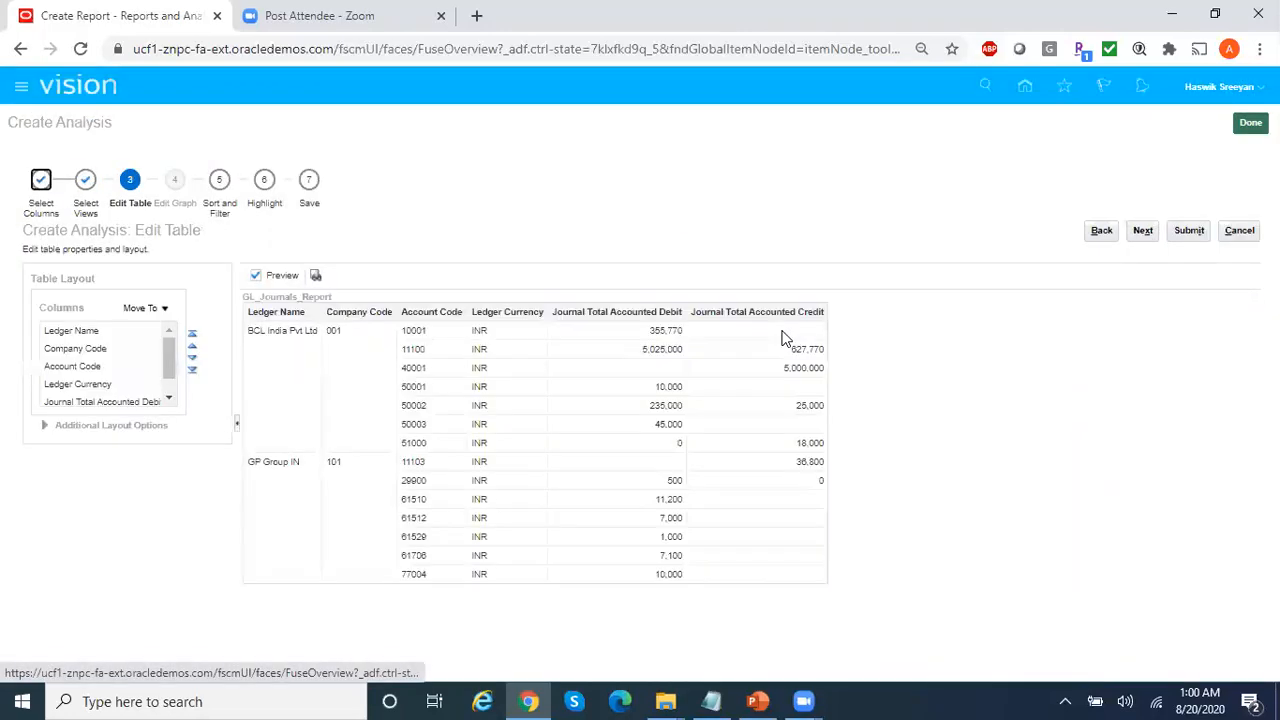
scroll(169, 357, down, 1)
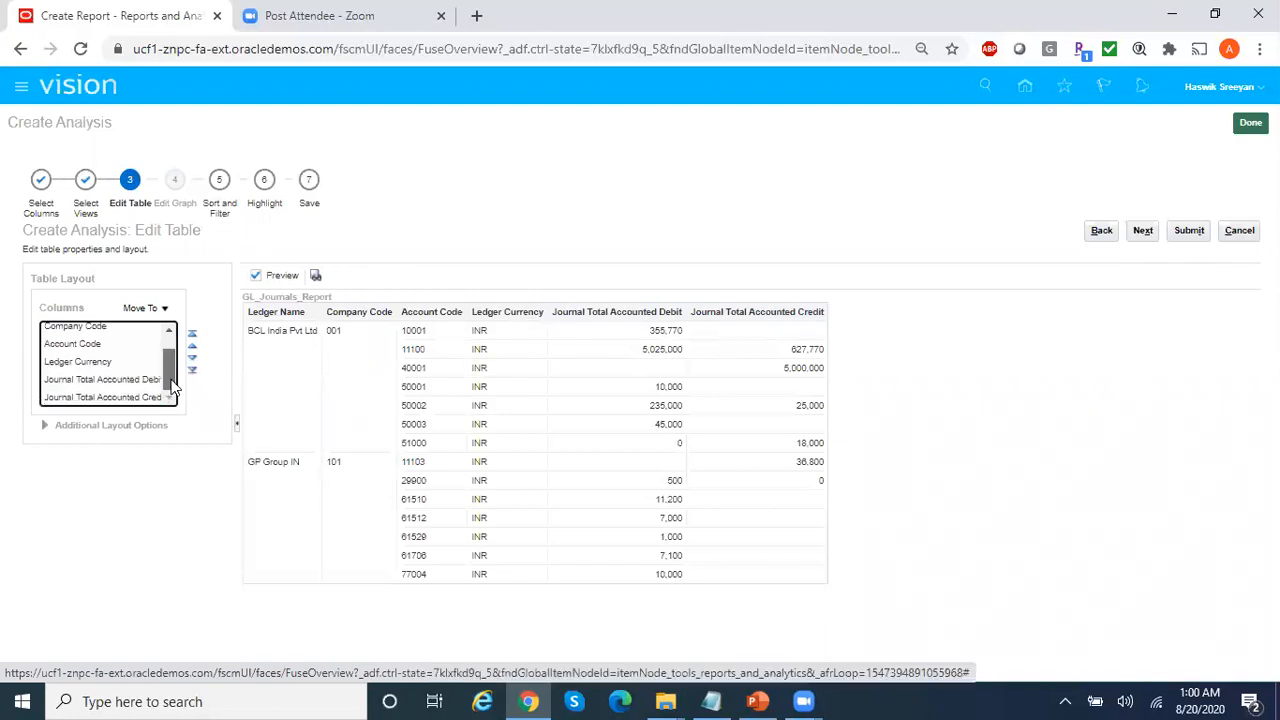
click(45, 425)
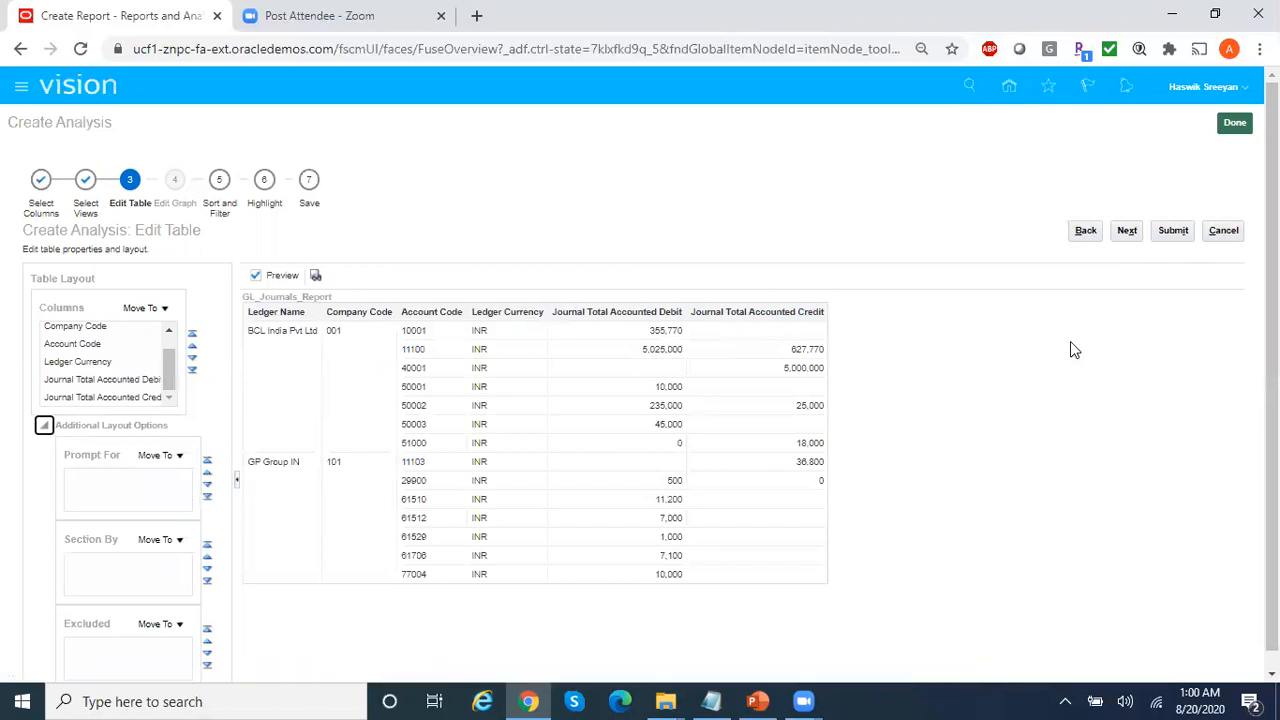
scroll(640, 373, down, 1)
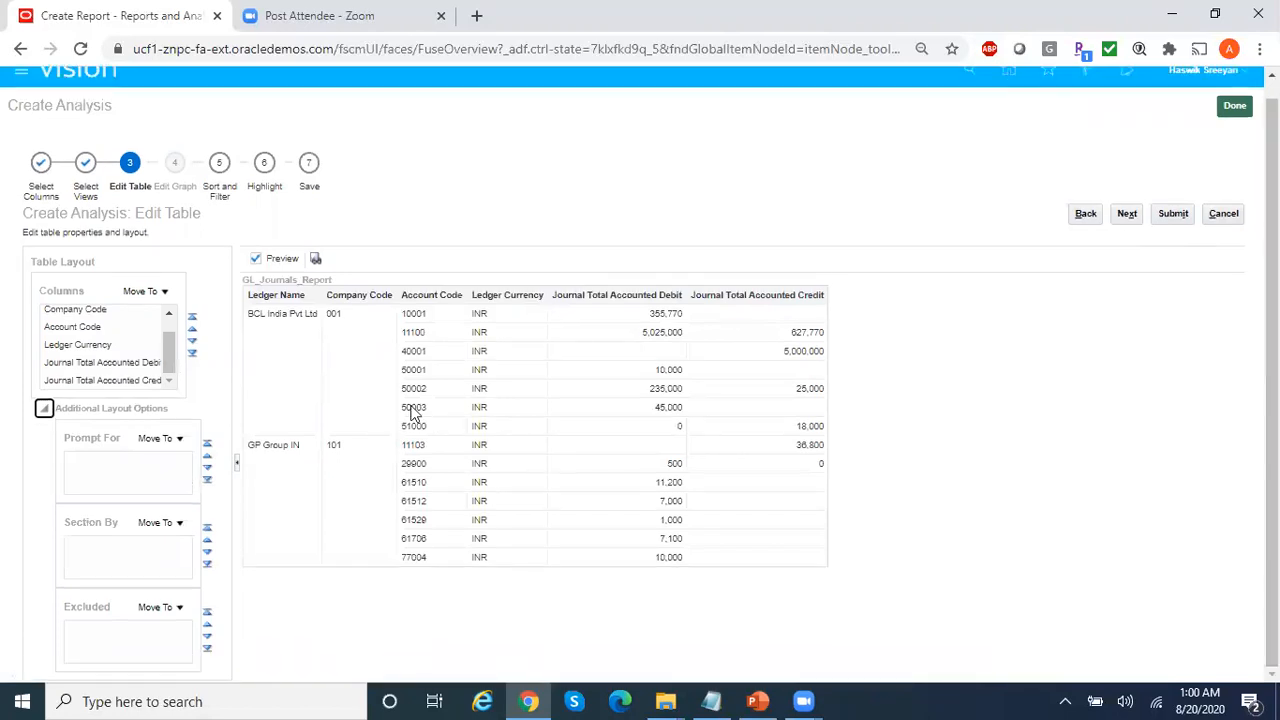
drag(165, 360, 170, 352)
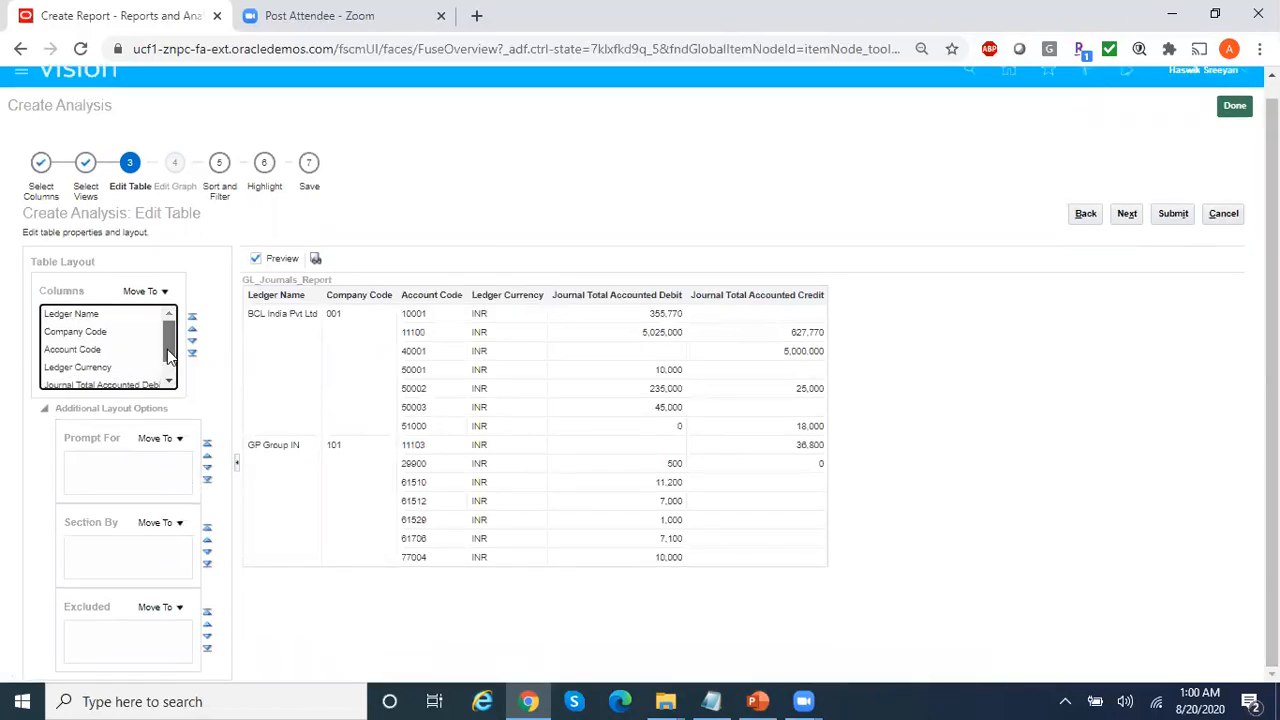
Move Ledger Name from the table columns to Excluded and check the report in the interactive preview.
click(114, 318)
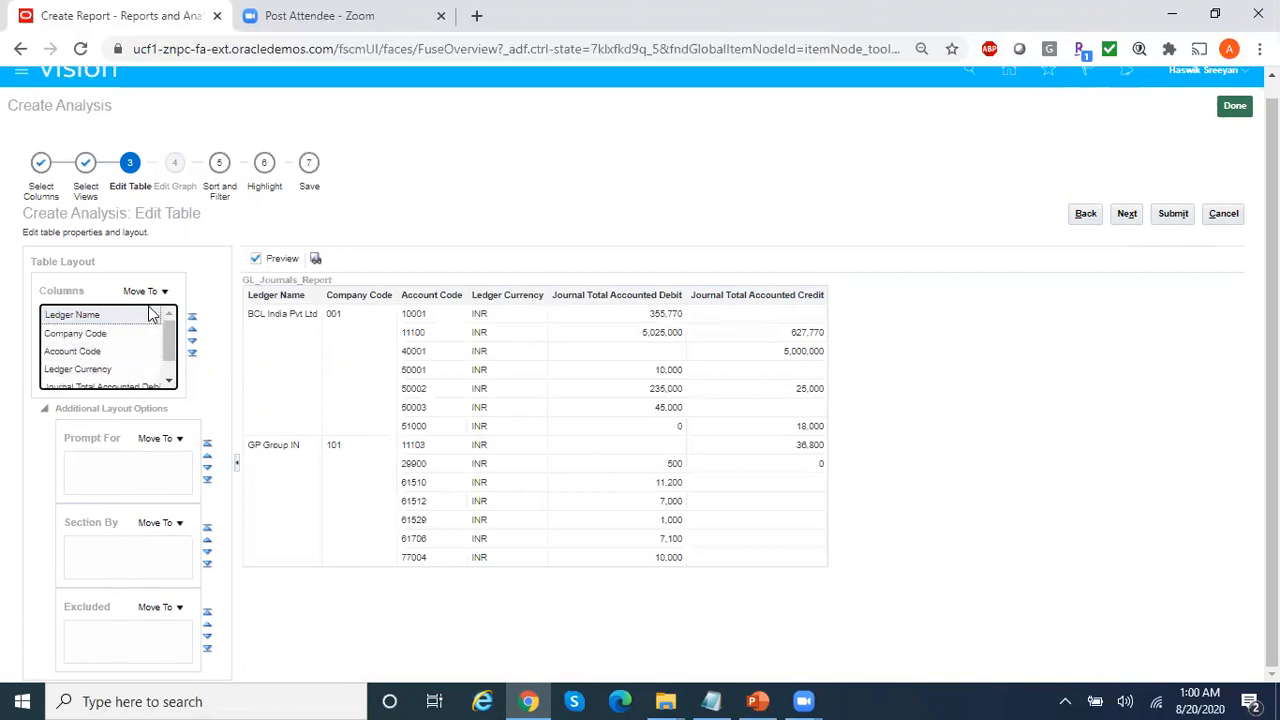
click(166, 292)
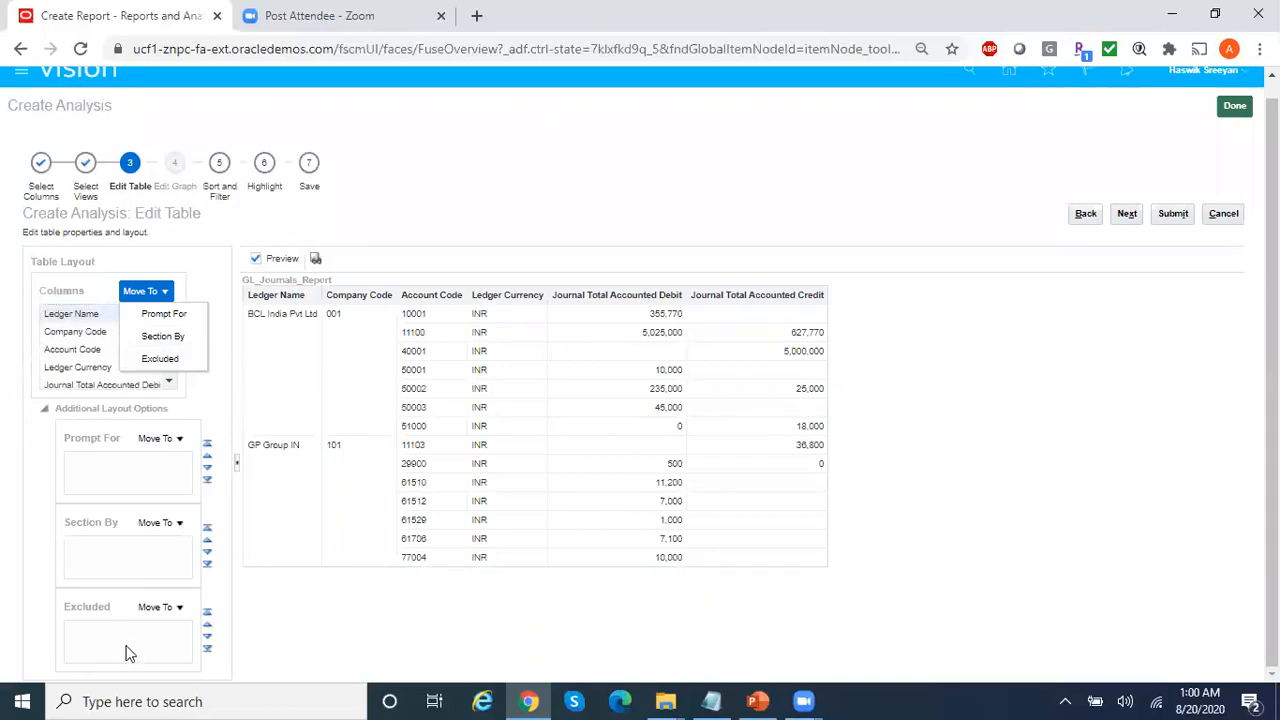
click(160, 359)
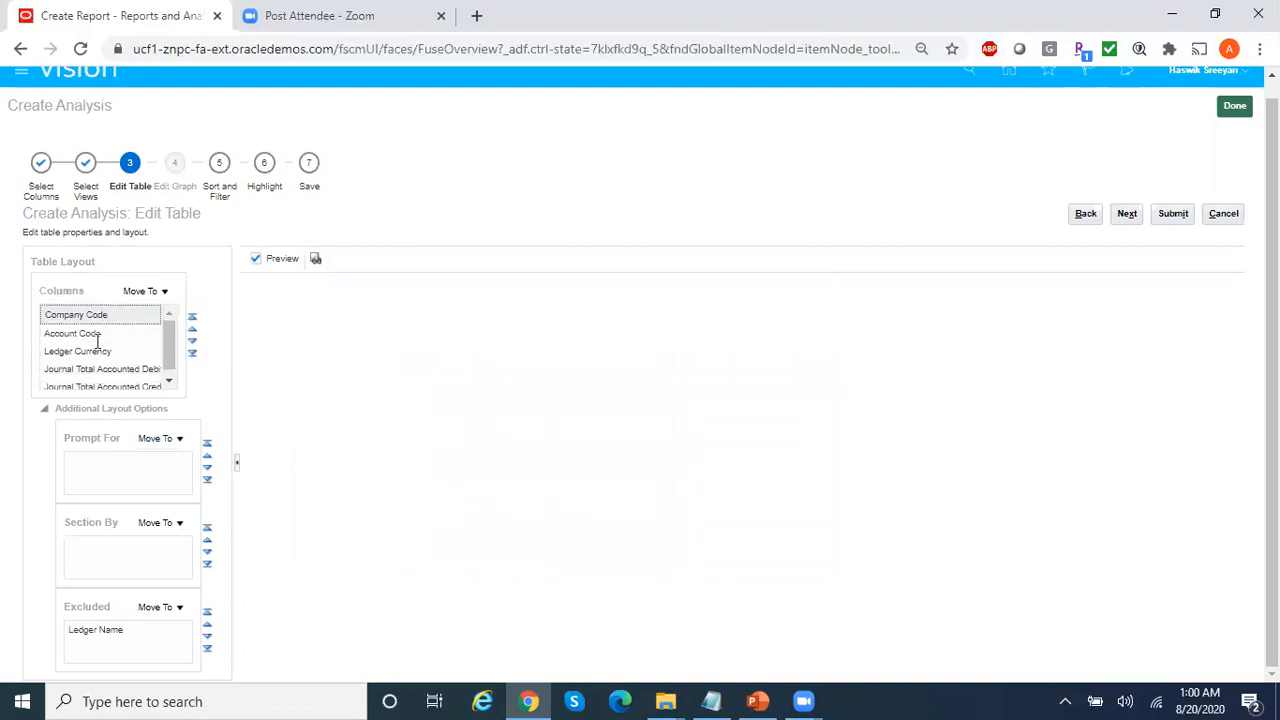
click(94, 630)
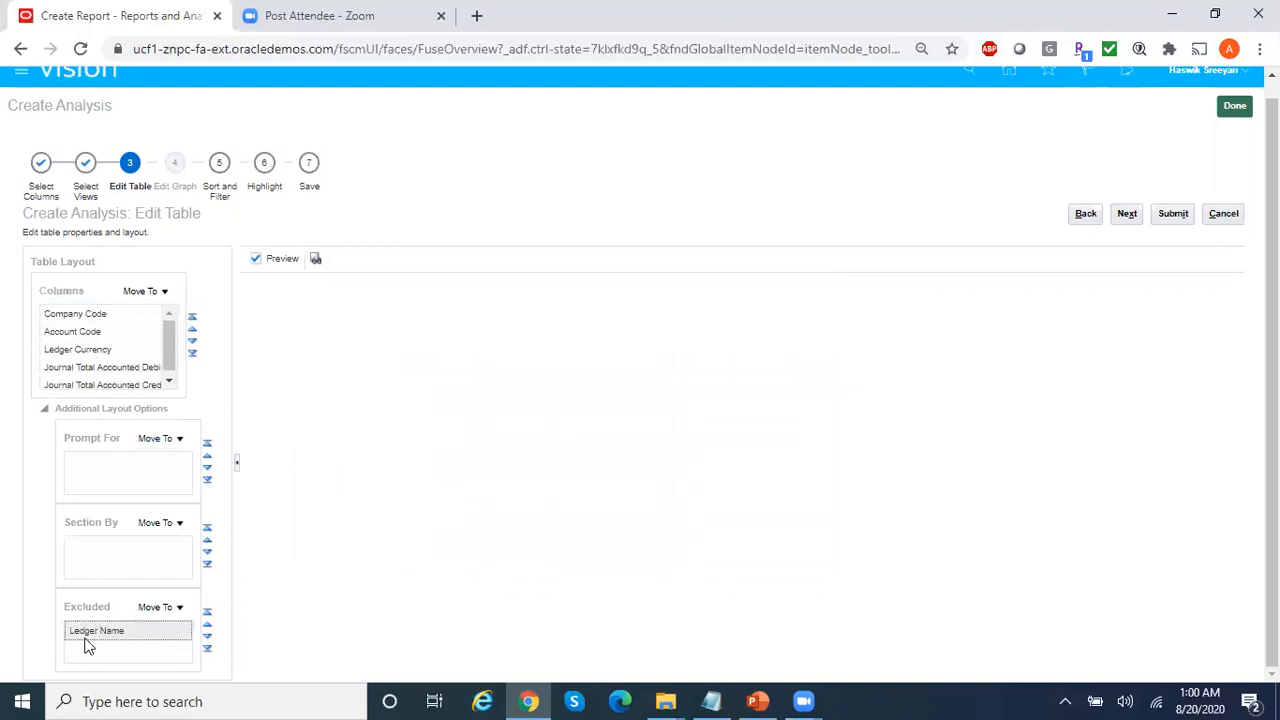
click(316, 261)
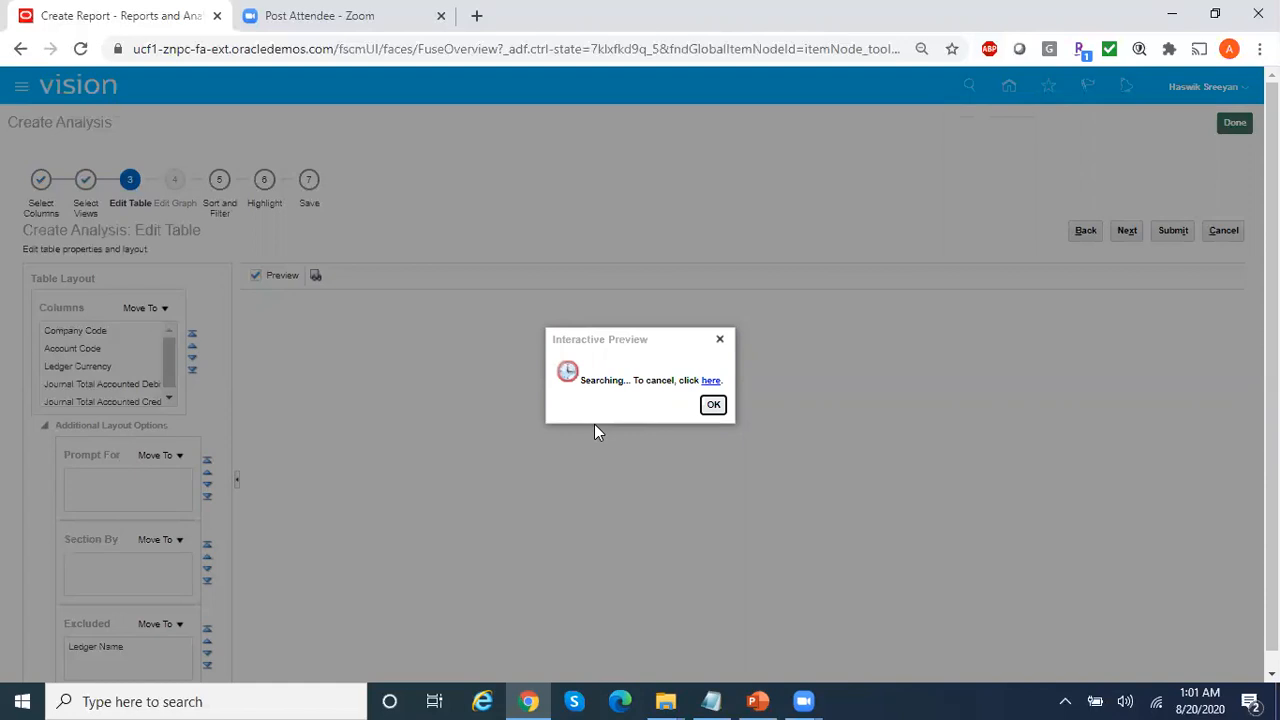
click(713, 405)
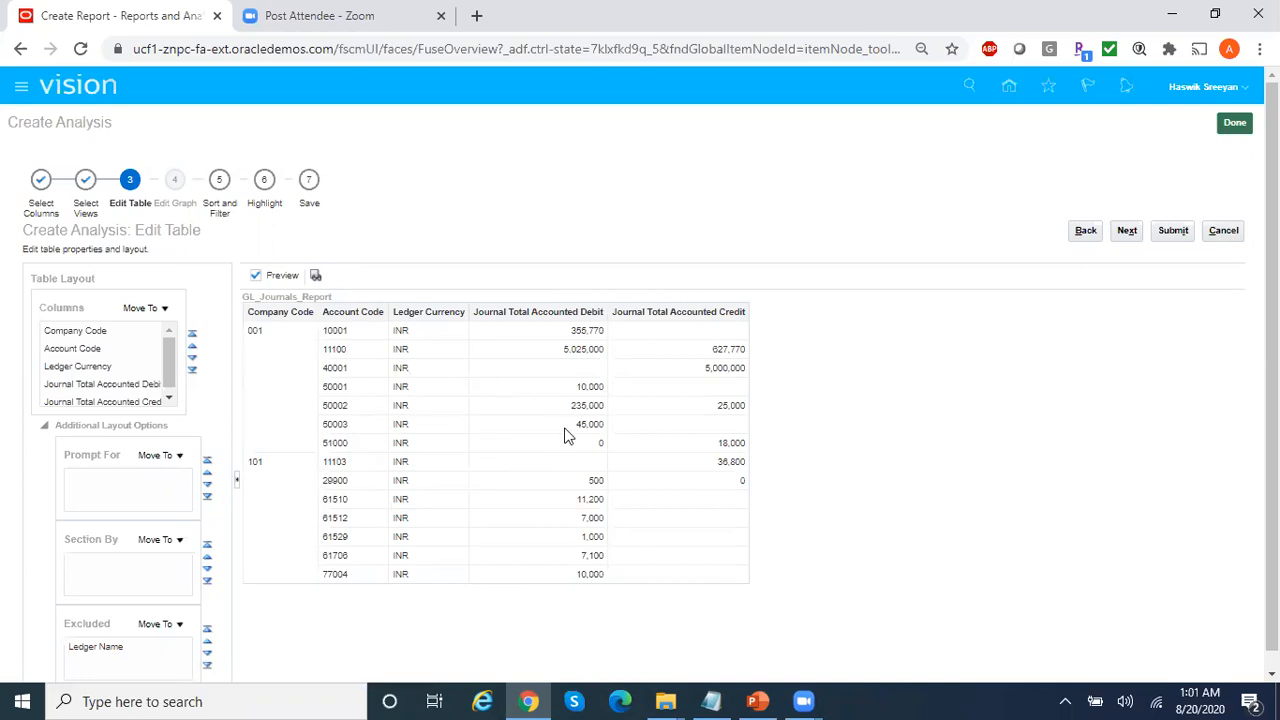
Move Ledger Name from Excluded to Section By in the table layout.
click(106, 648)
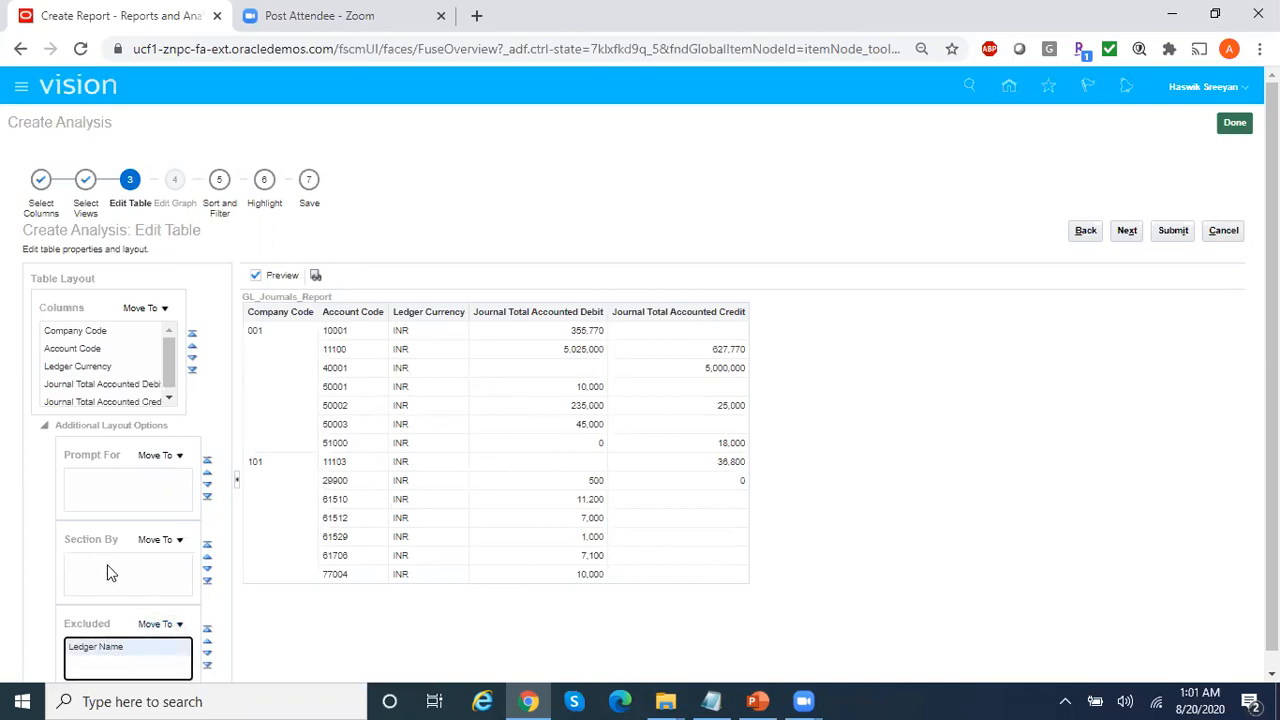
click(179, 624)
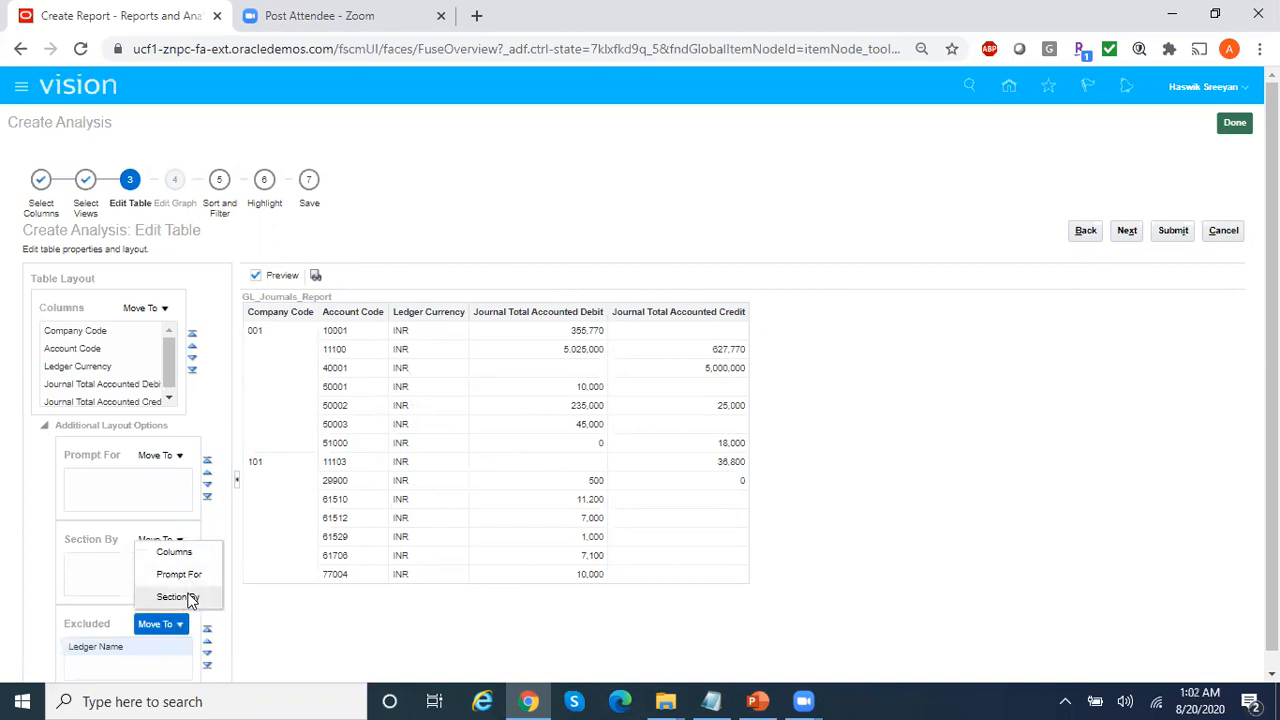
click(186, 596)
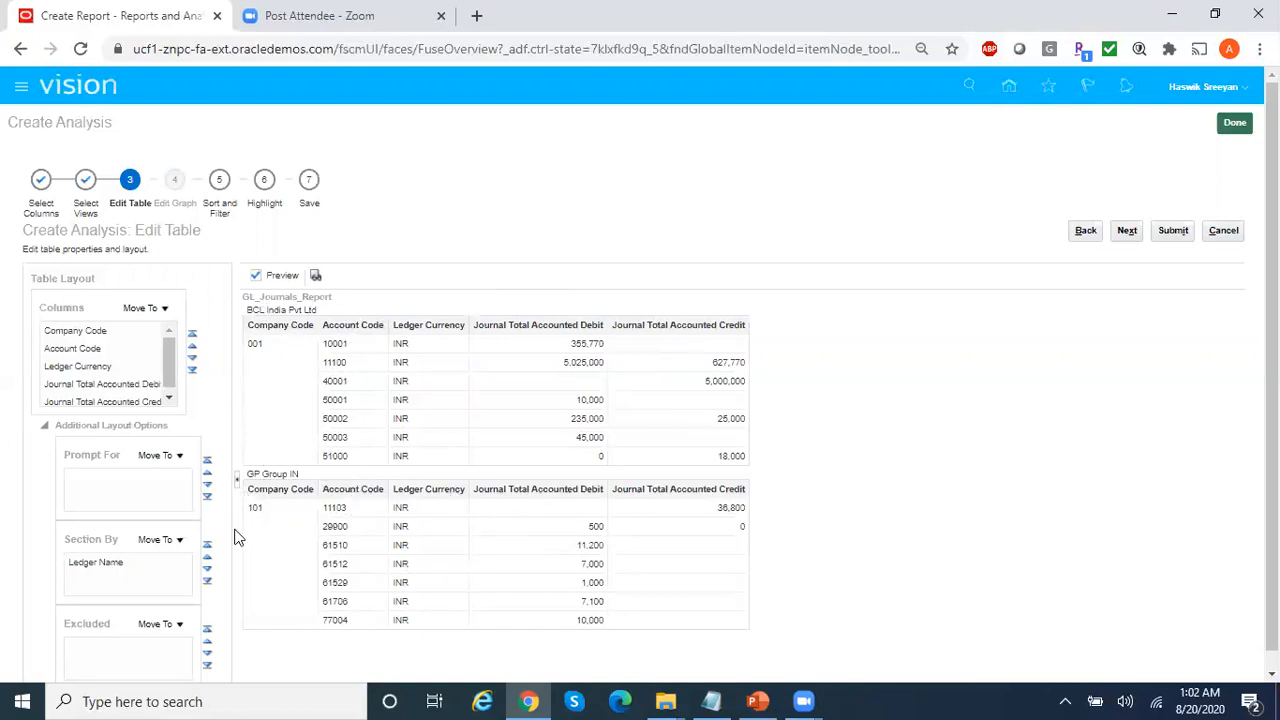
Move Ledger Name to Prompt For so the report is prompted by ledger.
click(137, 562)
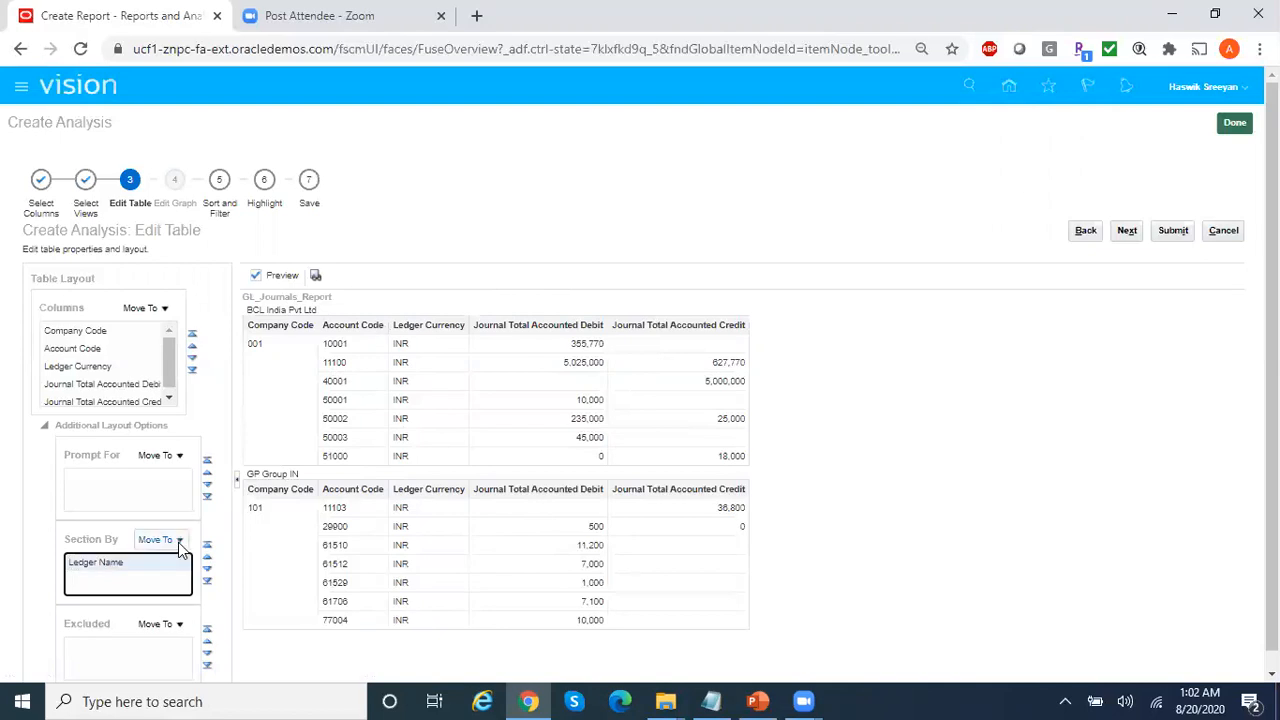
click(160, 540)
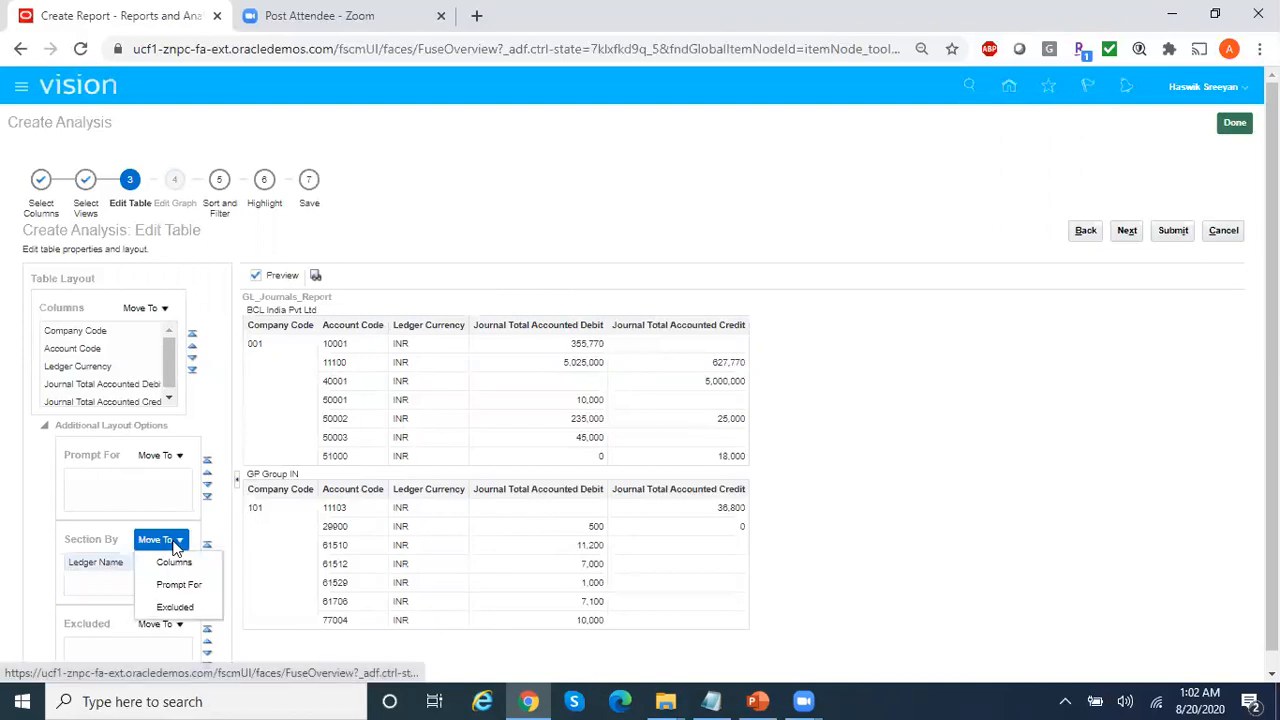
click(197, 583)
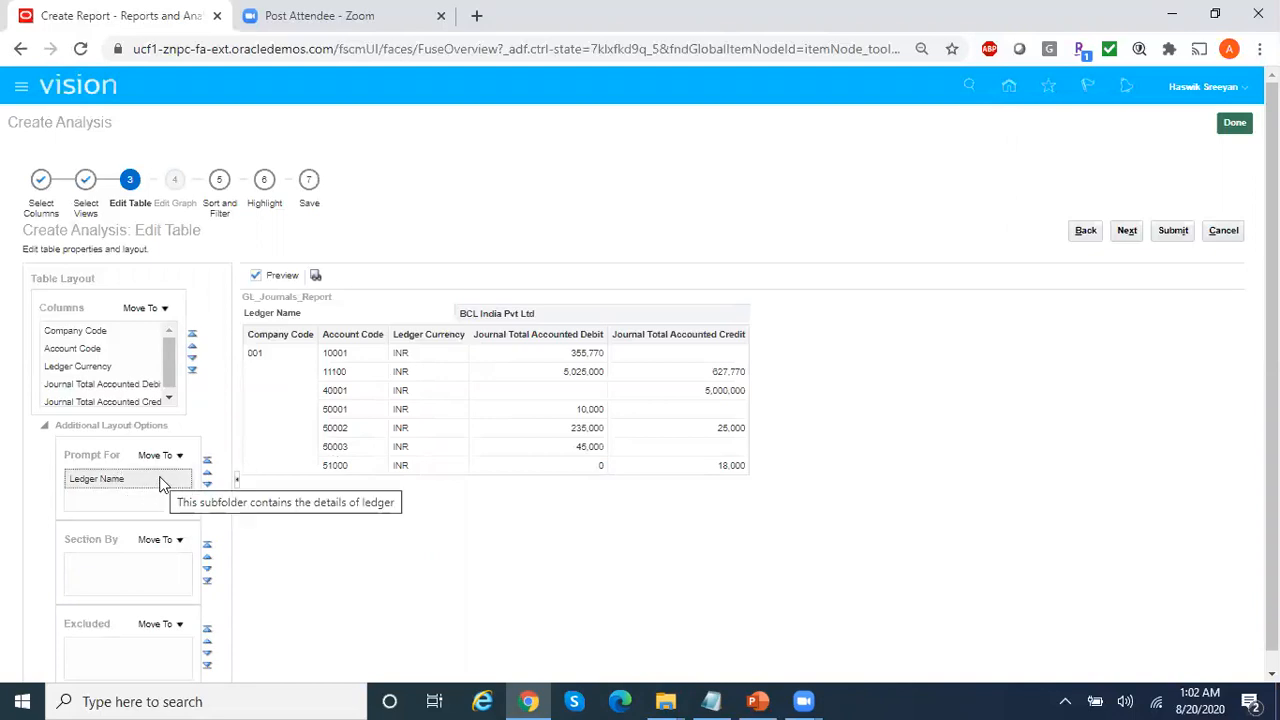
Proceed to the sort and filter stage and sort the report by Account Code in ascending order, trying descending order as well.
click(1128, 231)
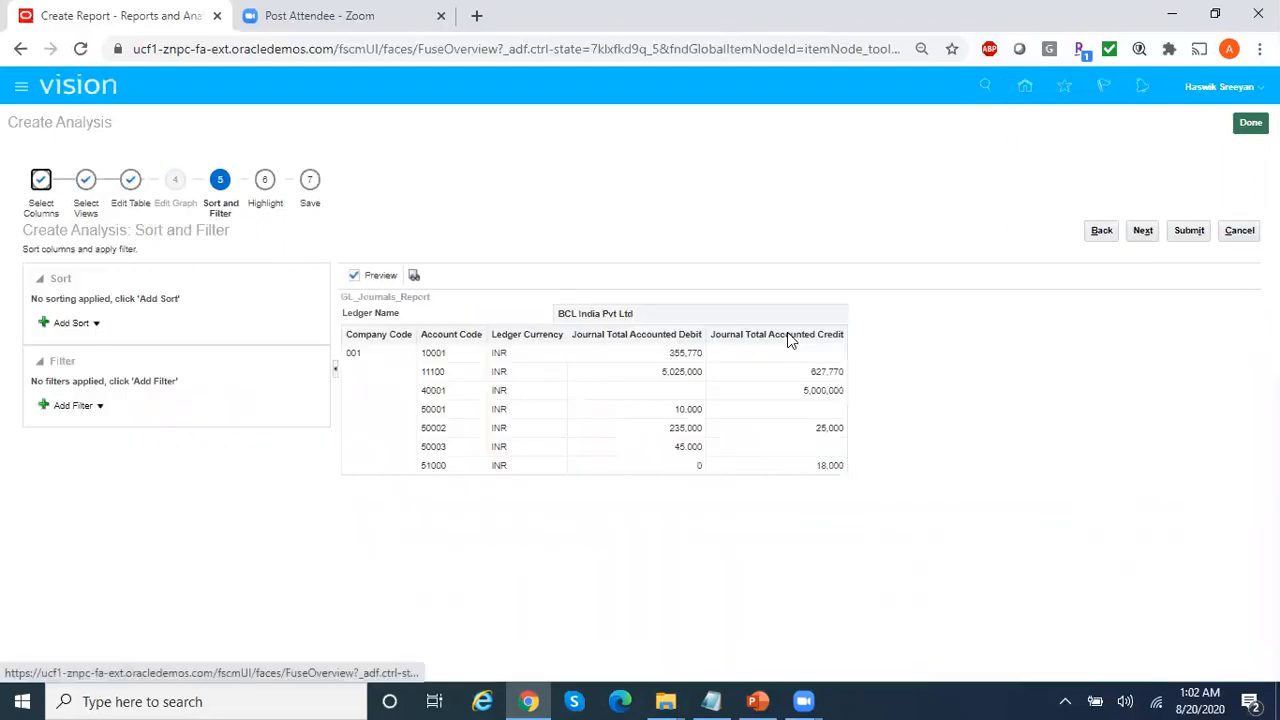
click(93, 333)
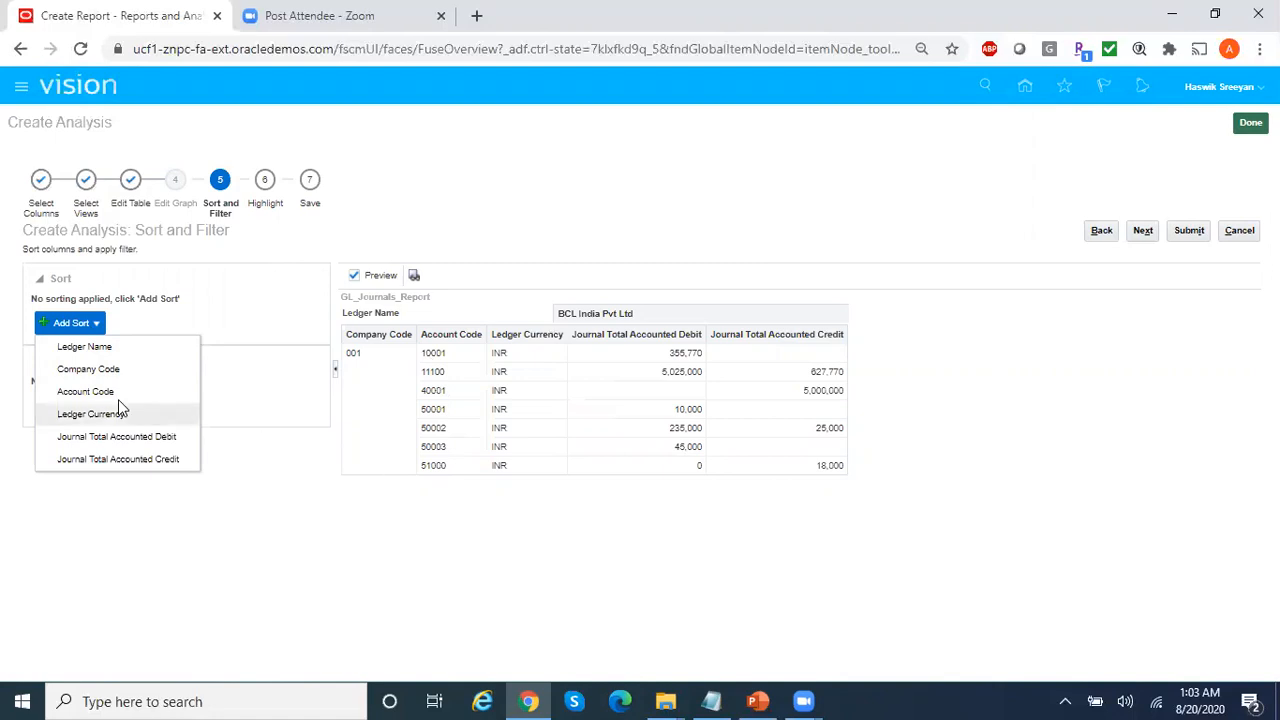
click(84, 392)
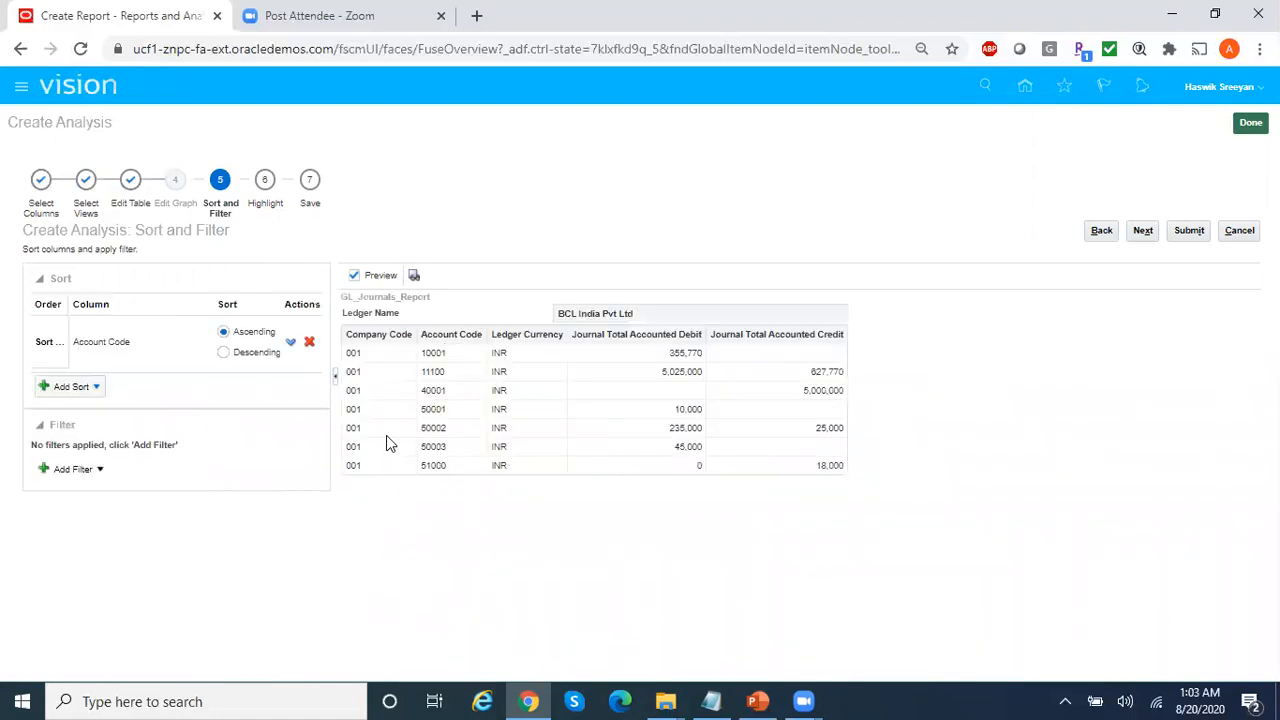
click(224, 354)
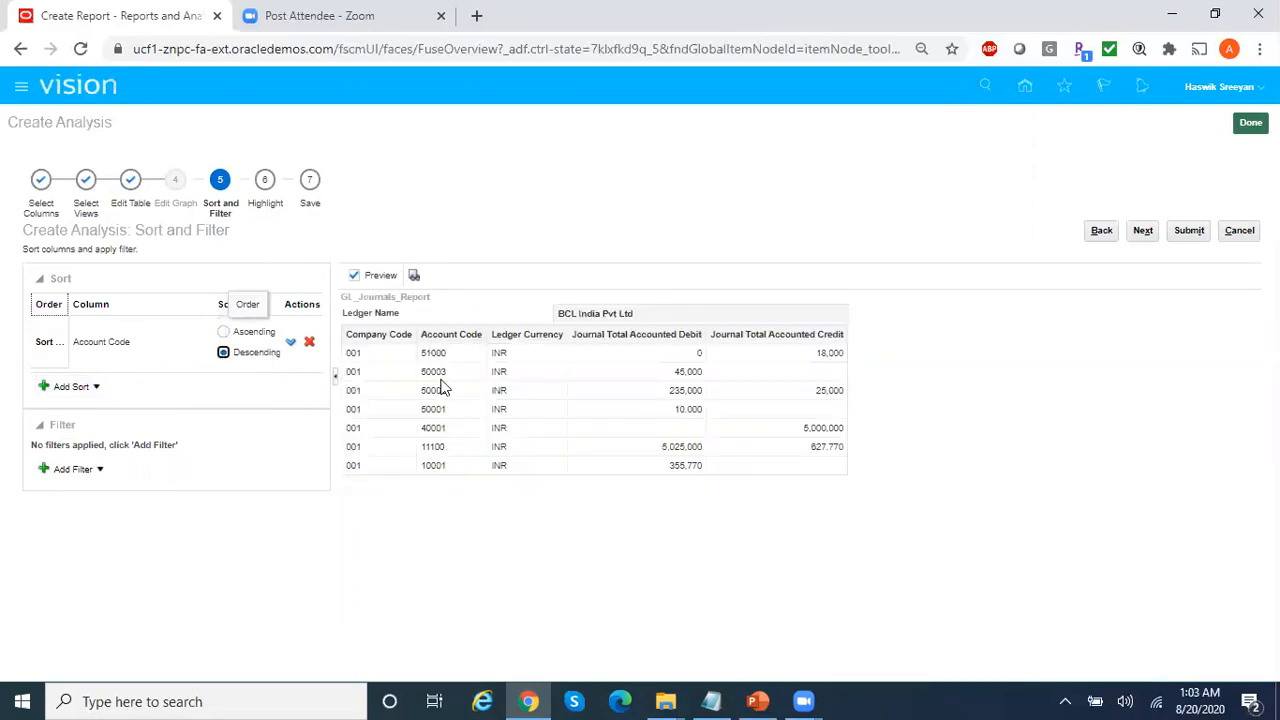
click(223, 331)
click(70, 386)
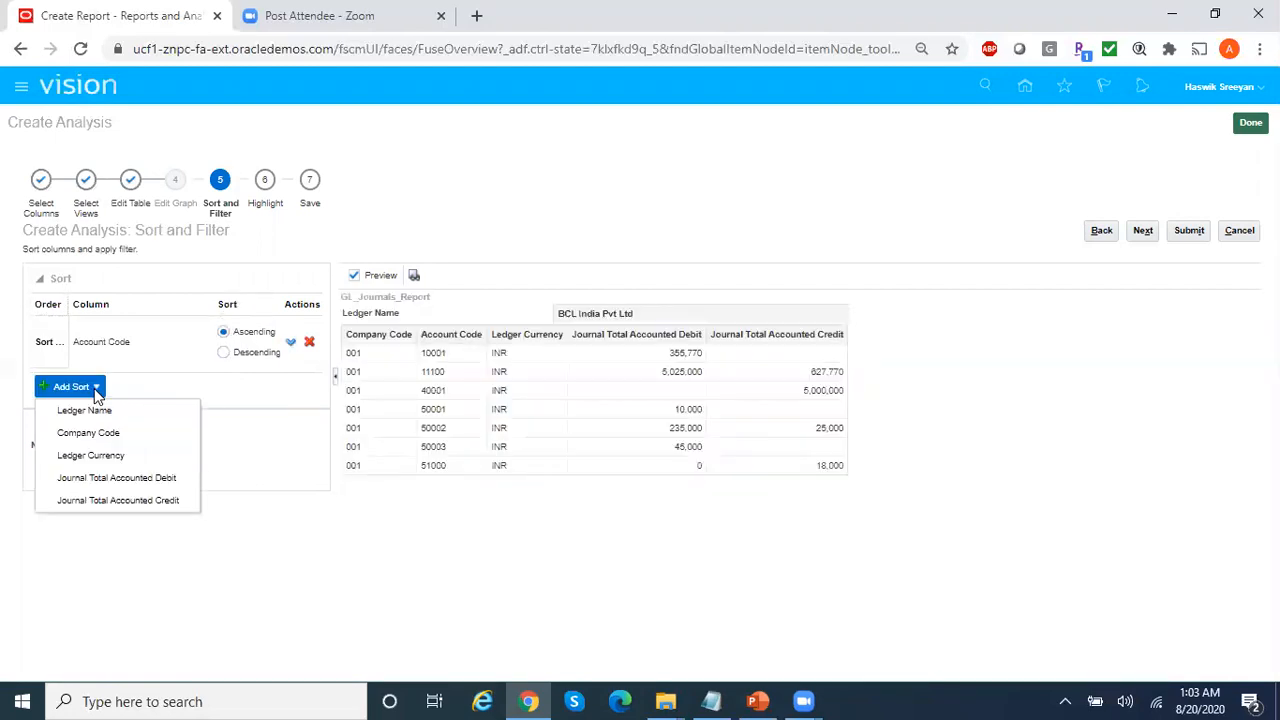
click(197, 400)
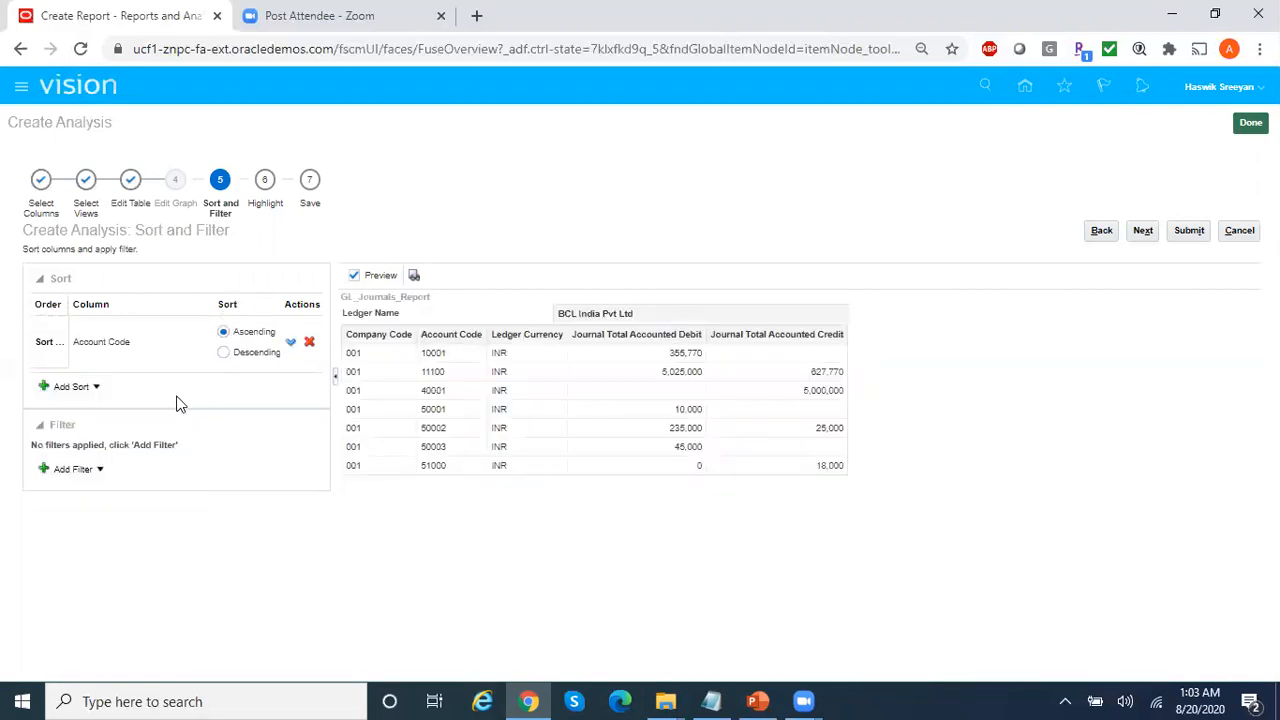
Try a filter for Company Code is equal to 002 on the report and delete it.
click(98, 470)
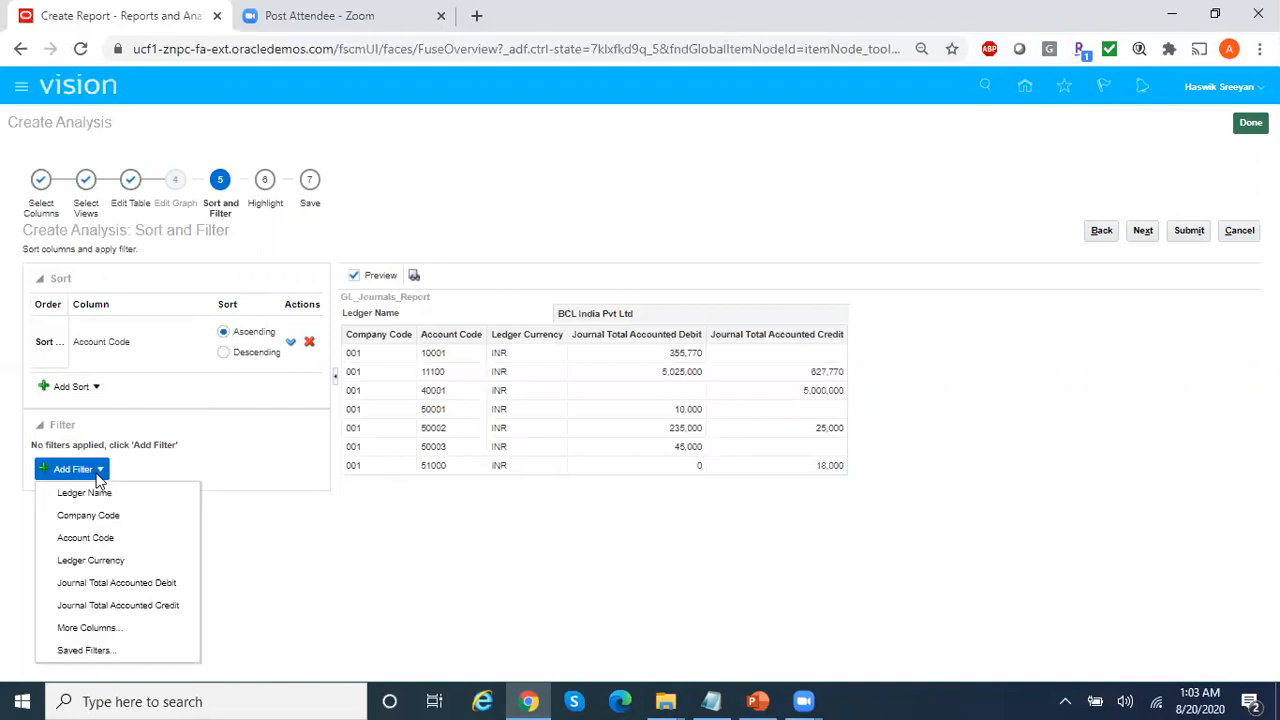
click(146, 516)
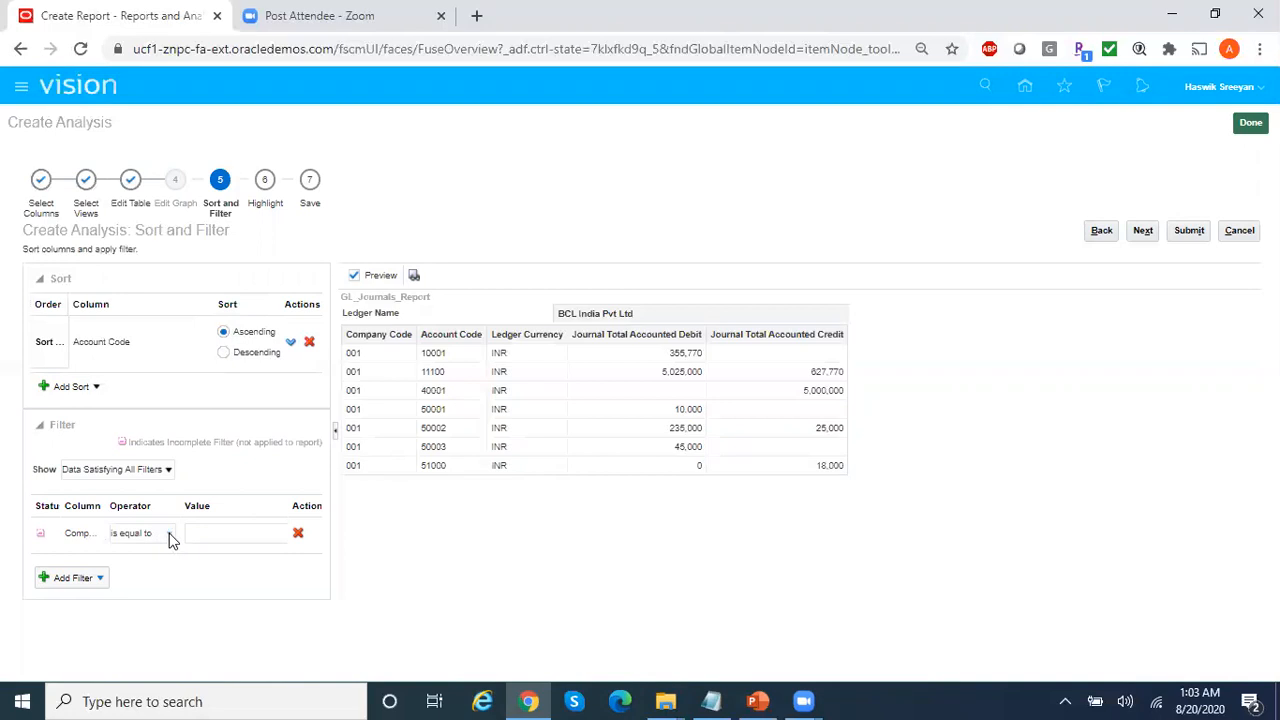
click(170, 540)
click(234, 533)
text(002)
click(369, 543)
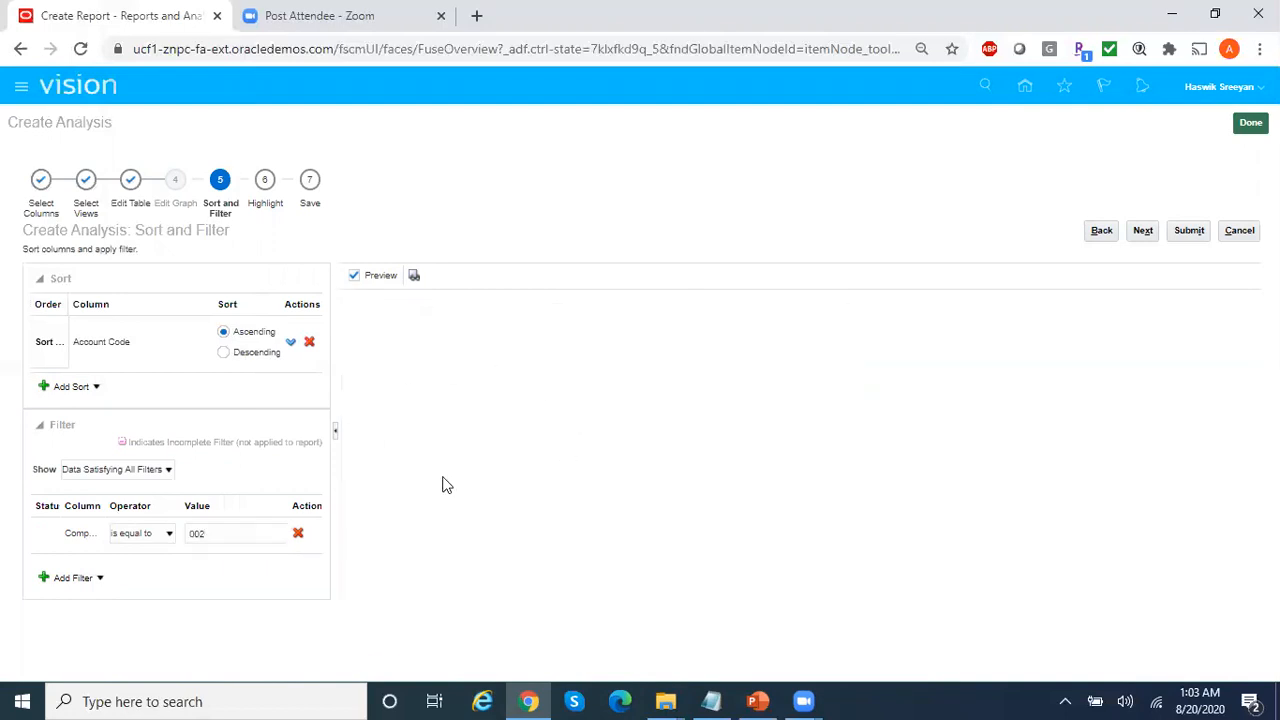
click(298, 534)
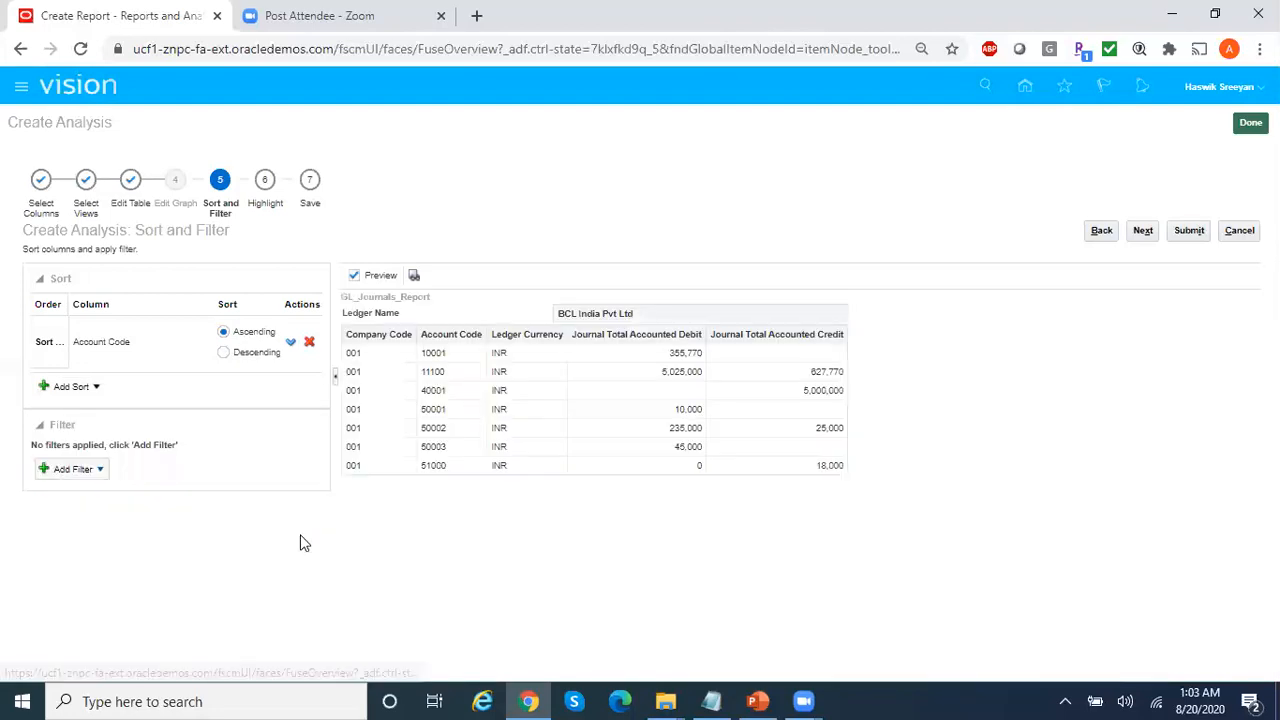
Try a filter for Account Code is equal to 10001, check the report in the interactive preview and delete the filter.
click(109, 471)
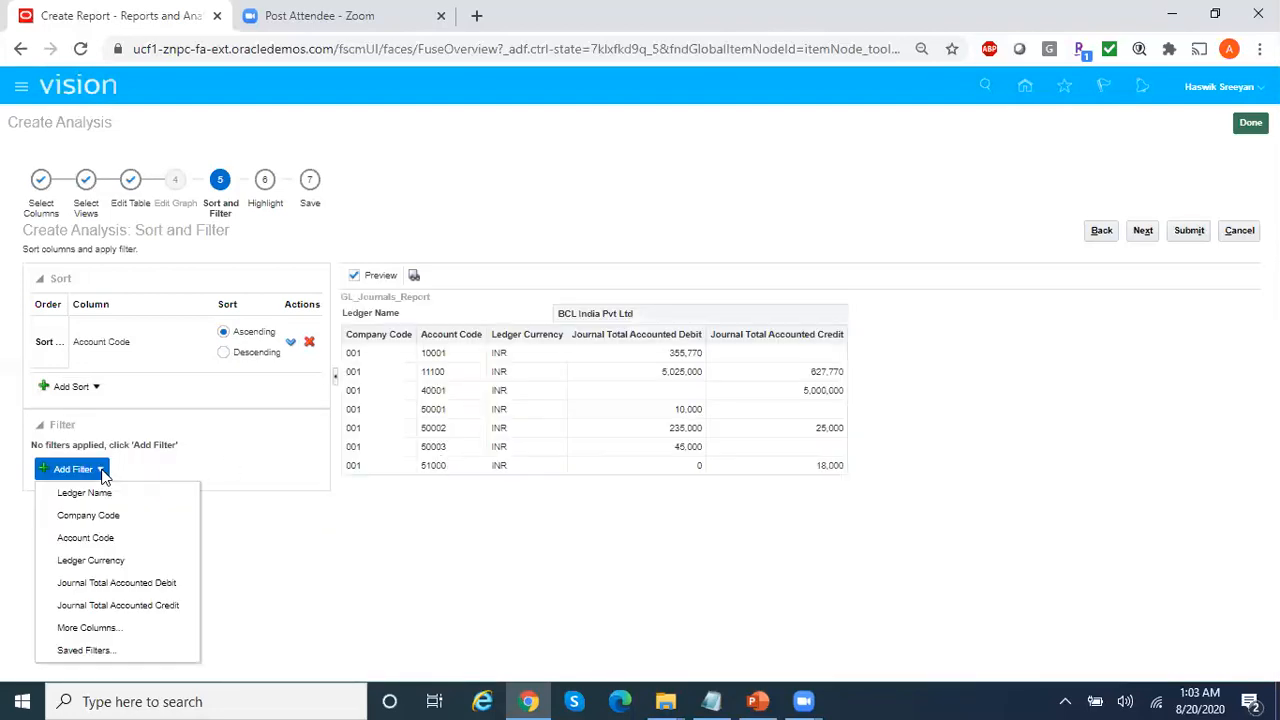
click(114, 538)
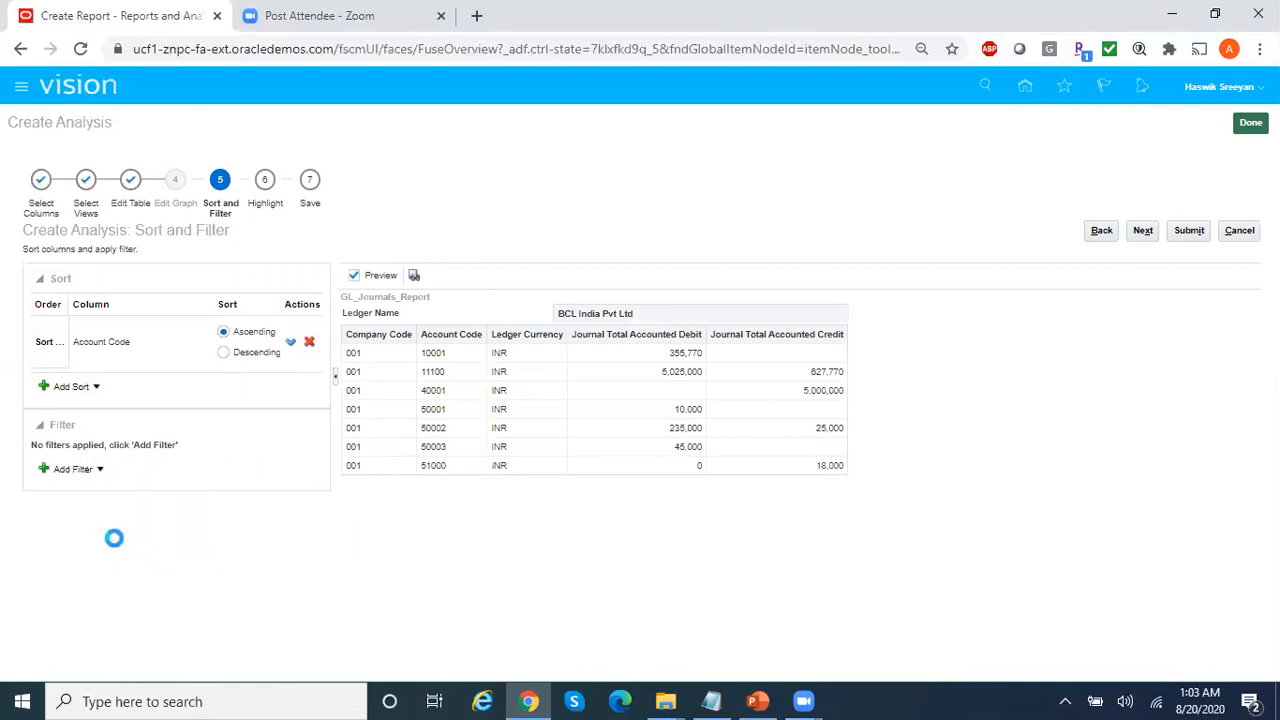
click(208, 532)
text(10001)
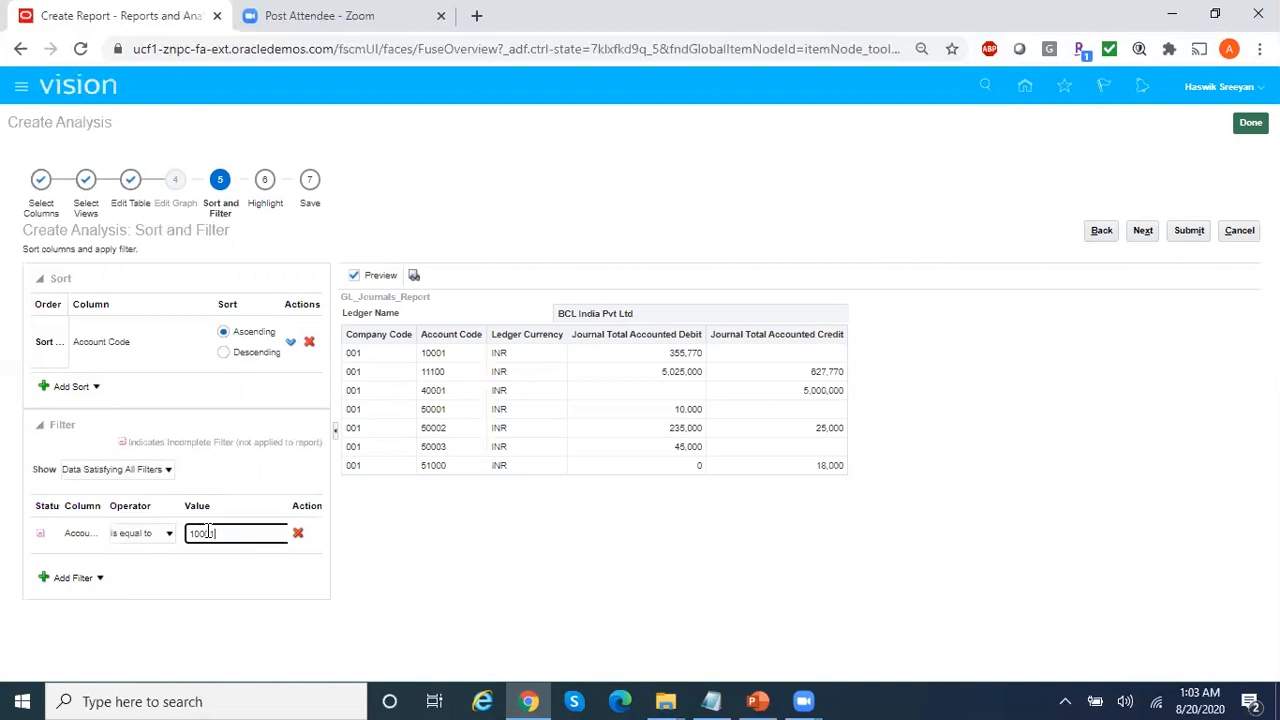
click(448, 537)
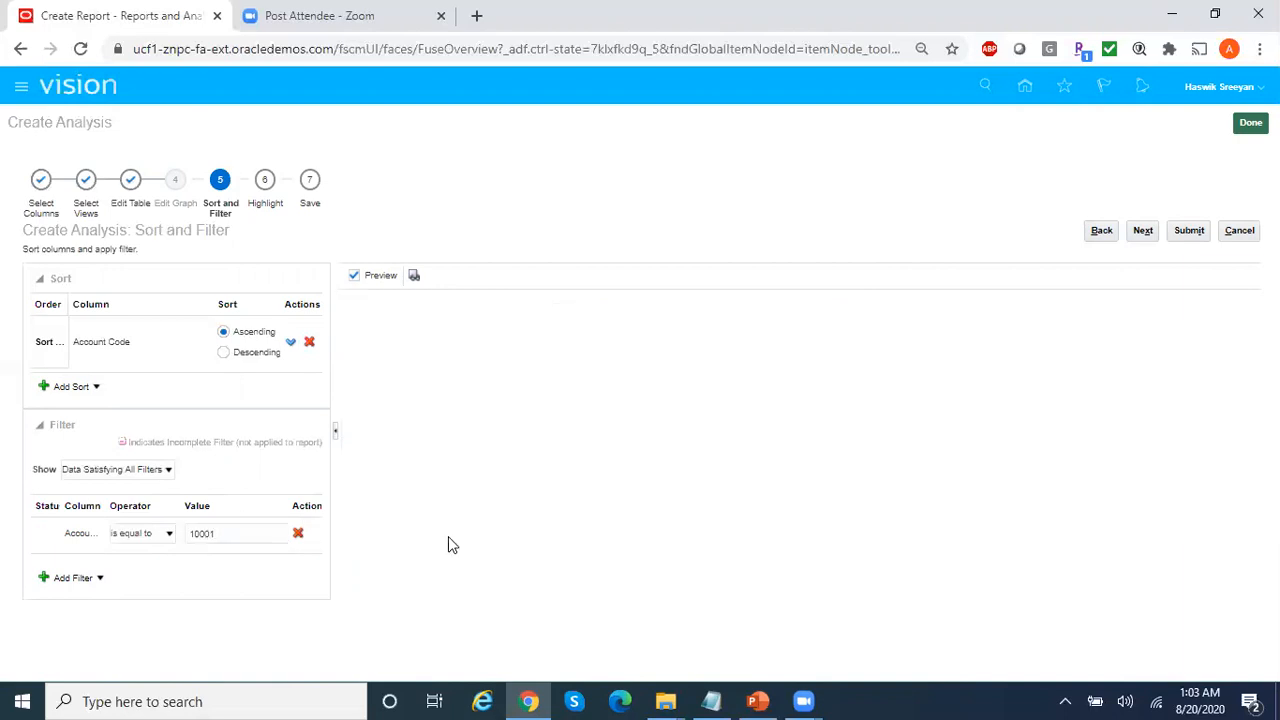
click(415, 278)
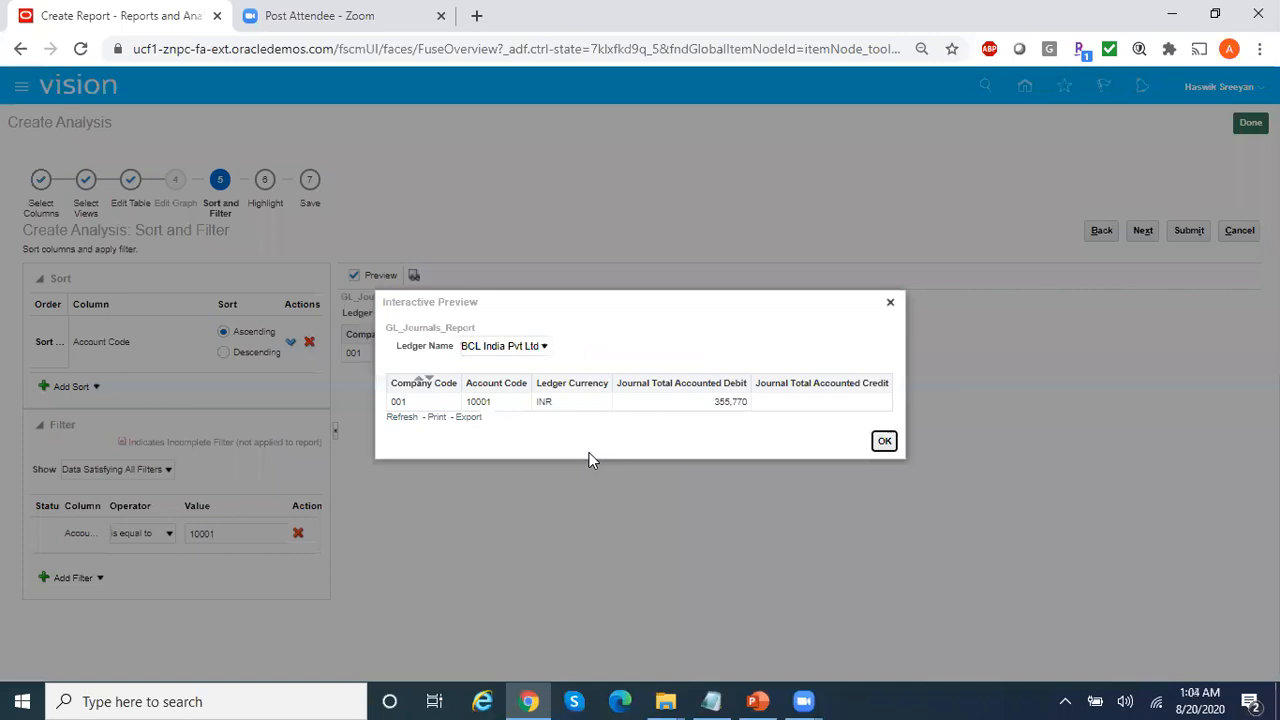
click(884, 441)
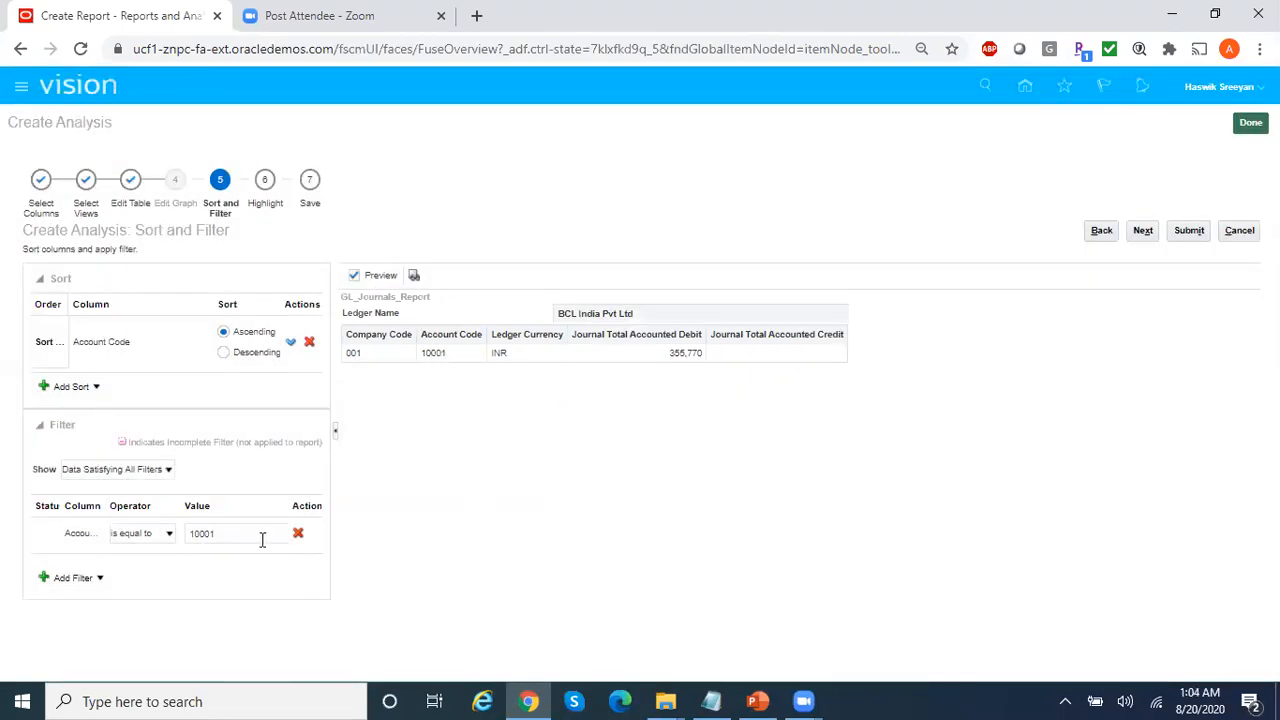
click(298, 533)
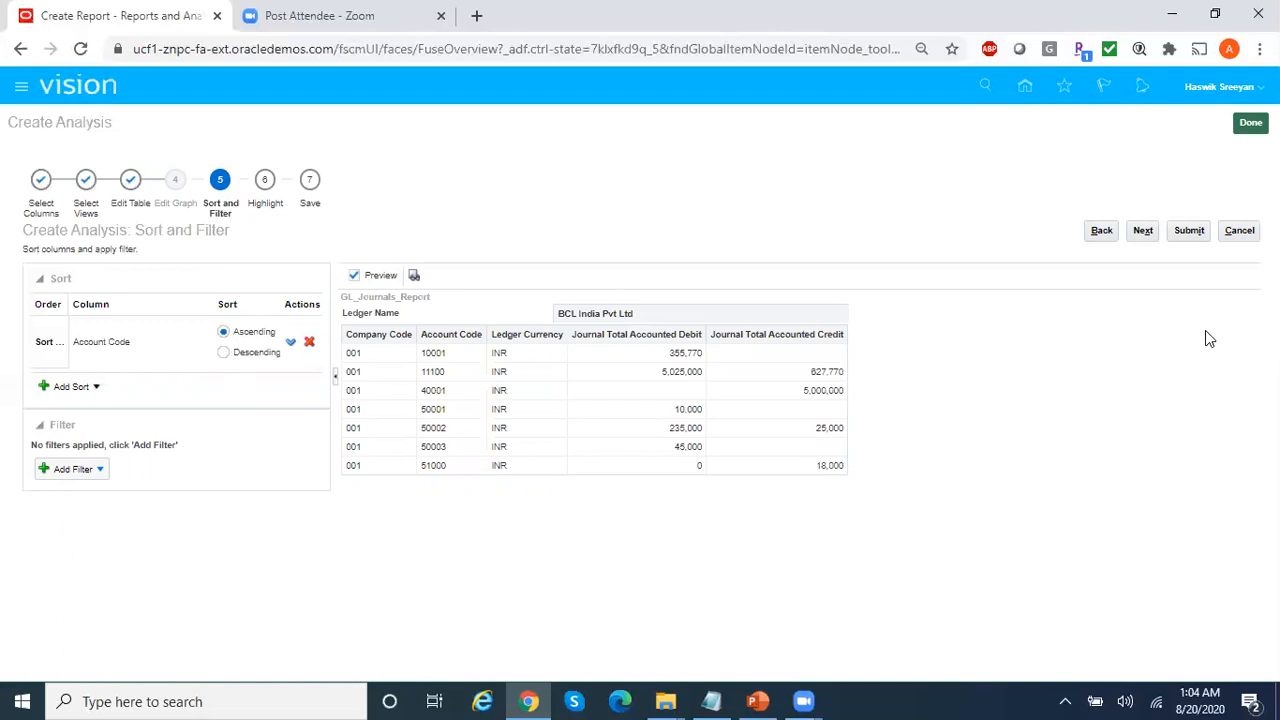
Proceed to the Highlight stage of the analysis.
click(1145, 236)
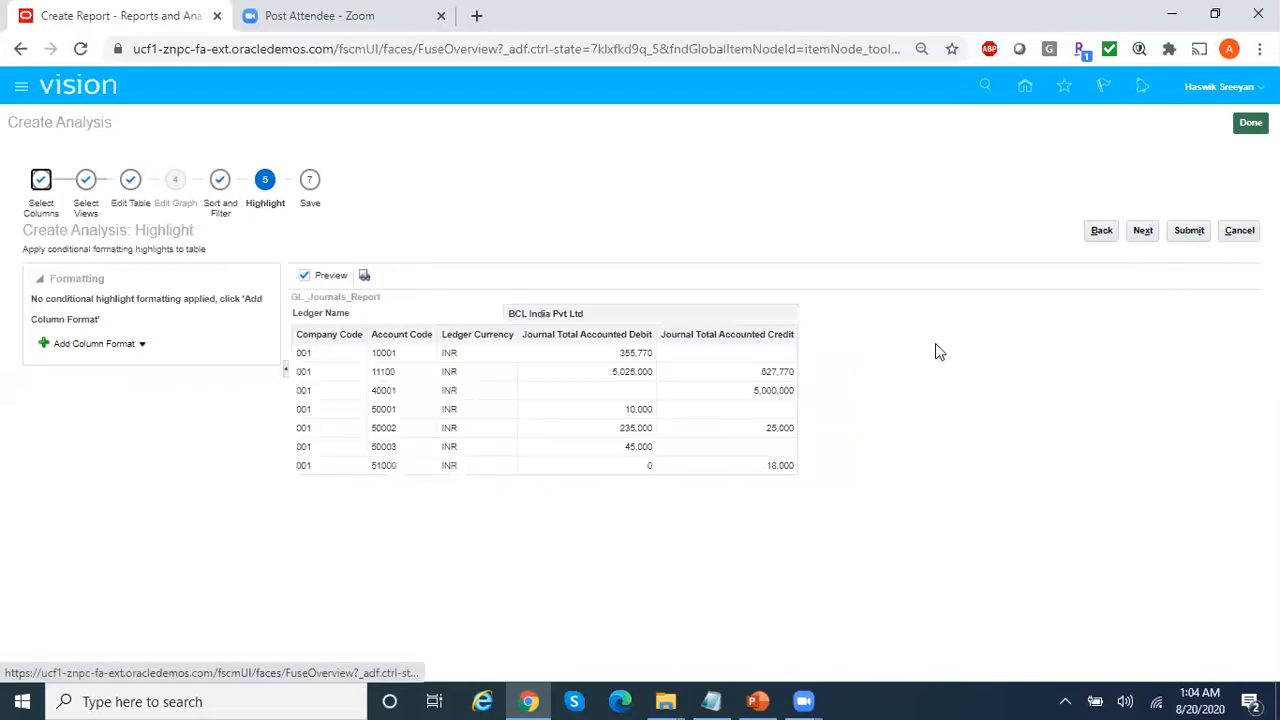
Try a conditional column format on Journal Total Accounted Debit with thresholds 15000 and 35000, and check the highlighted values.
click(143, 345)
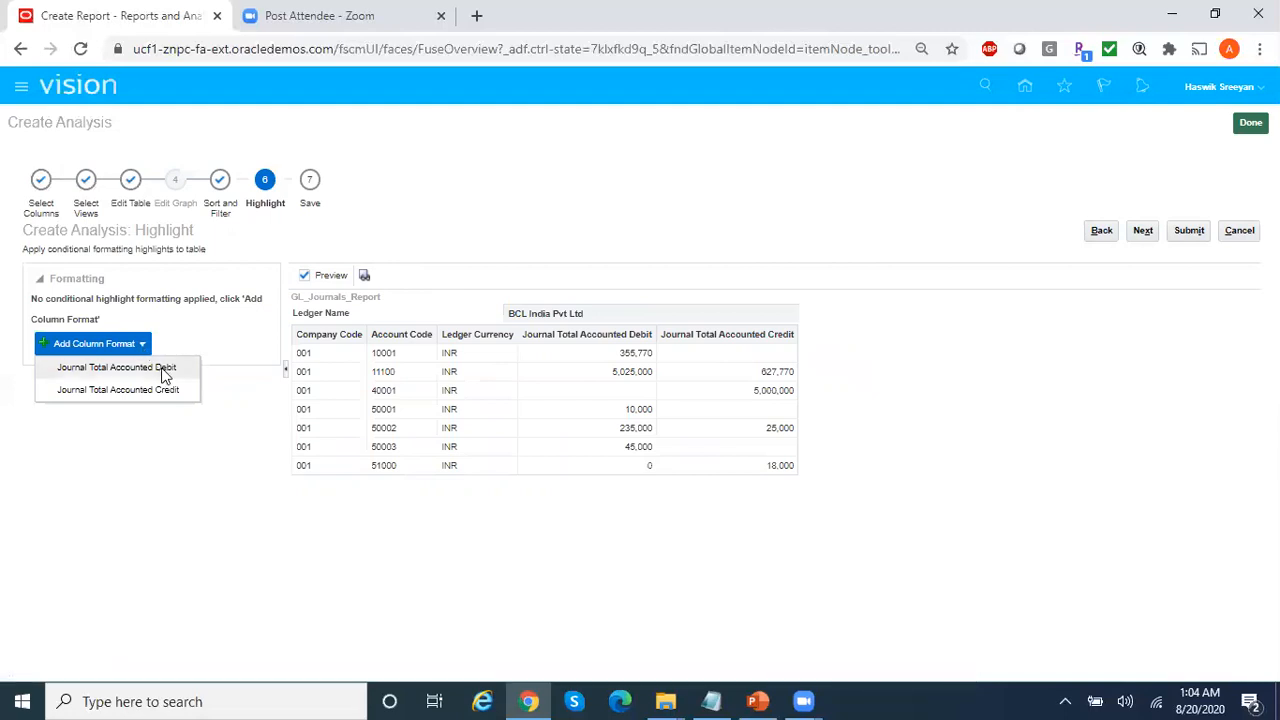
click(165, 373)
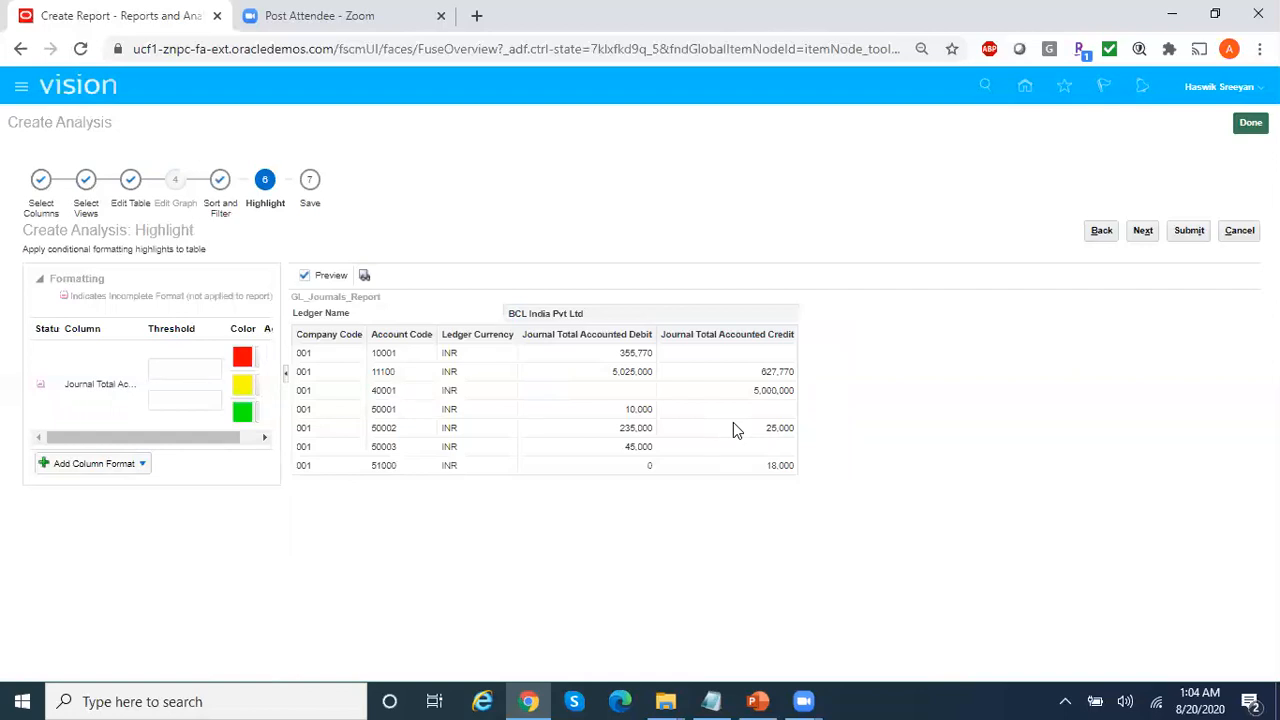
click(190, 366)
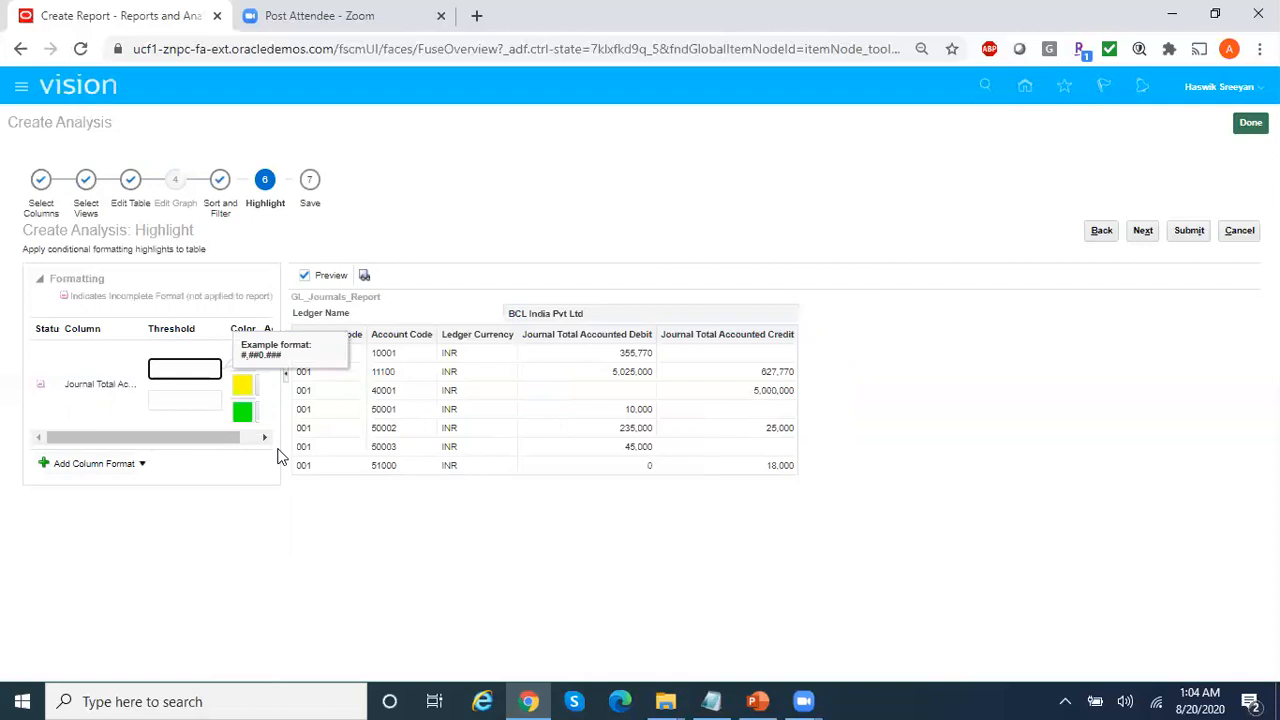
text(15000)
click(171, 399)
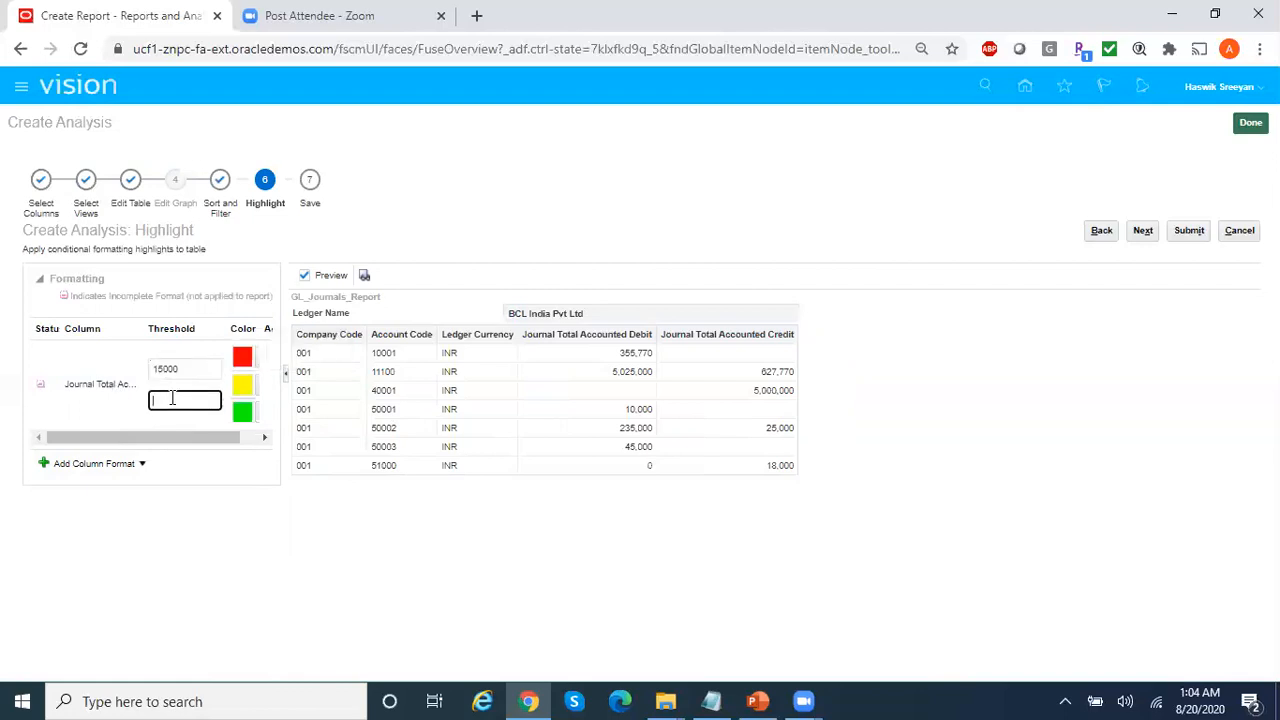
text(35000)
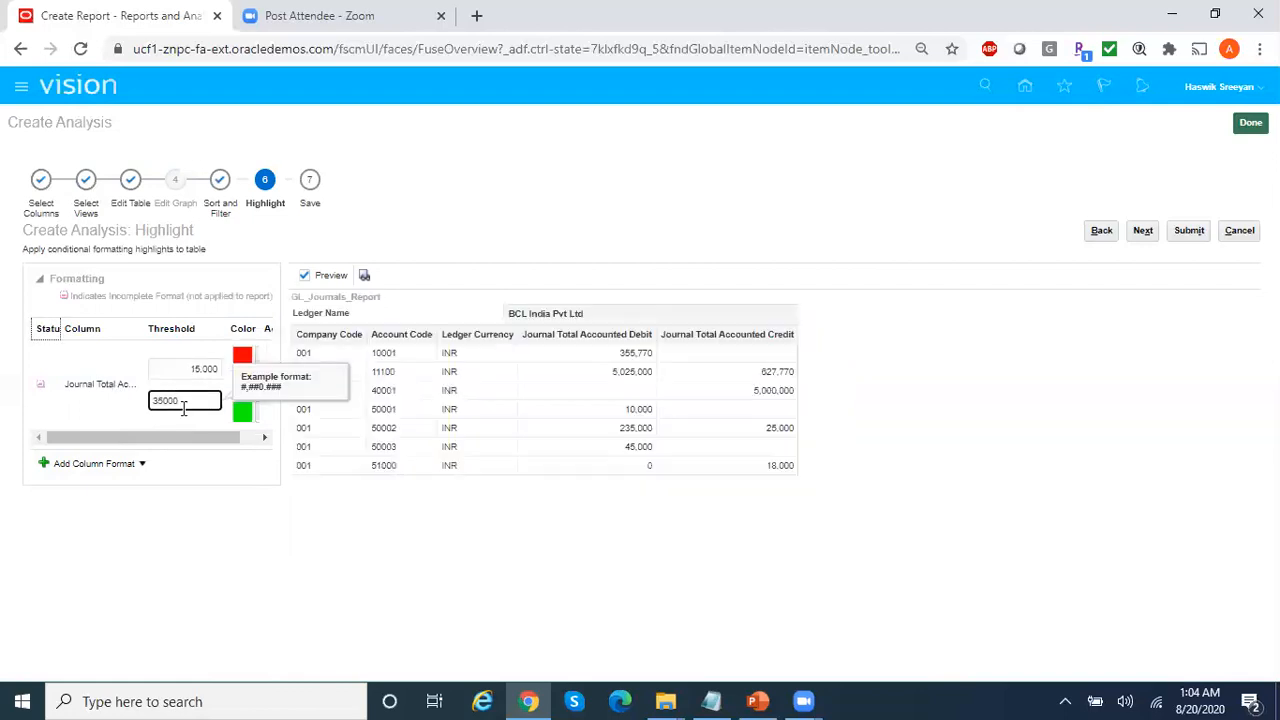
click(254, 484)
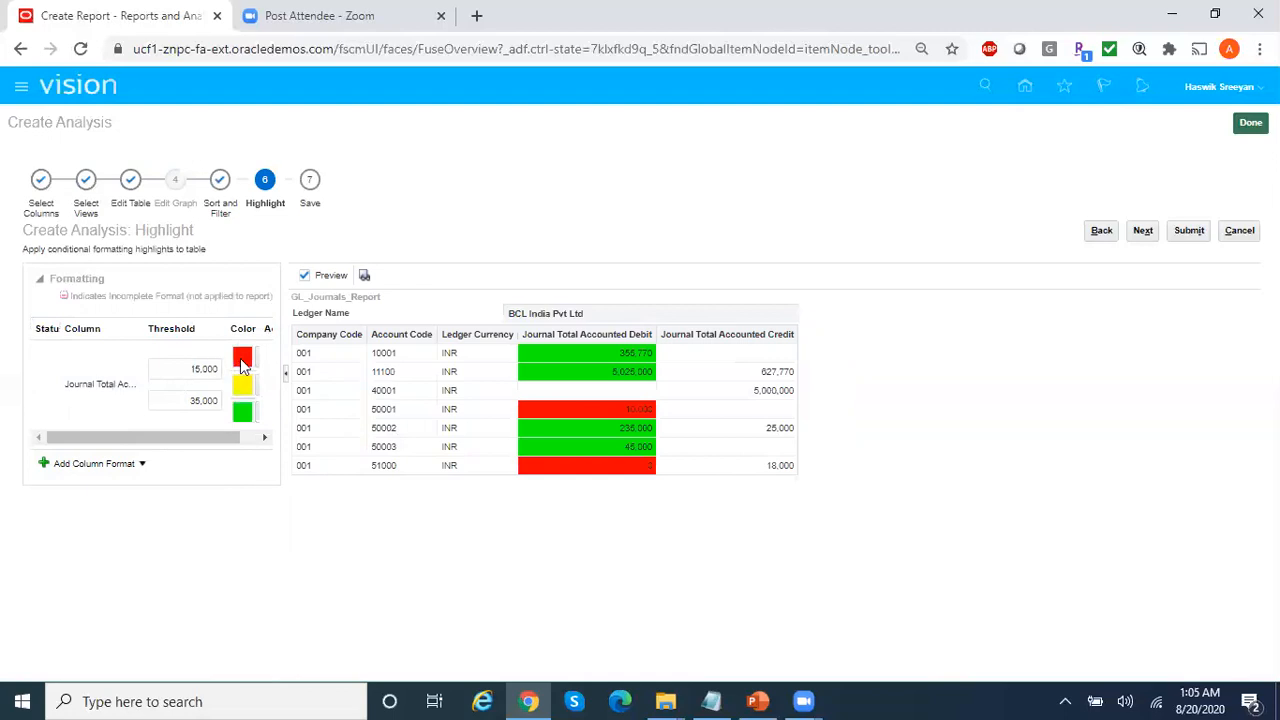
drag(620, 415, 656, 420)
drag(620, 470, 651, 471)
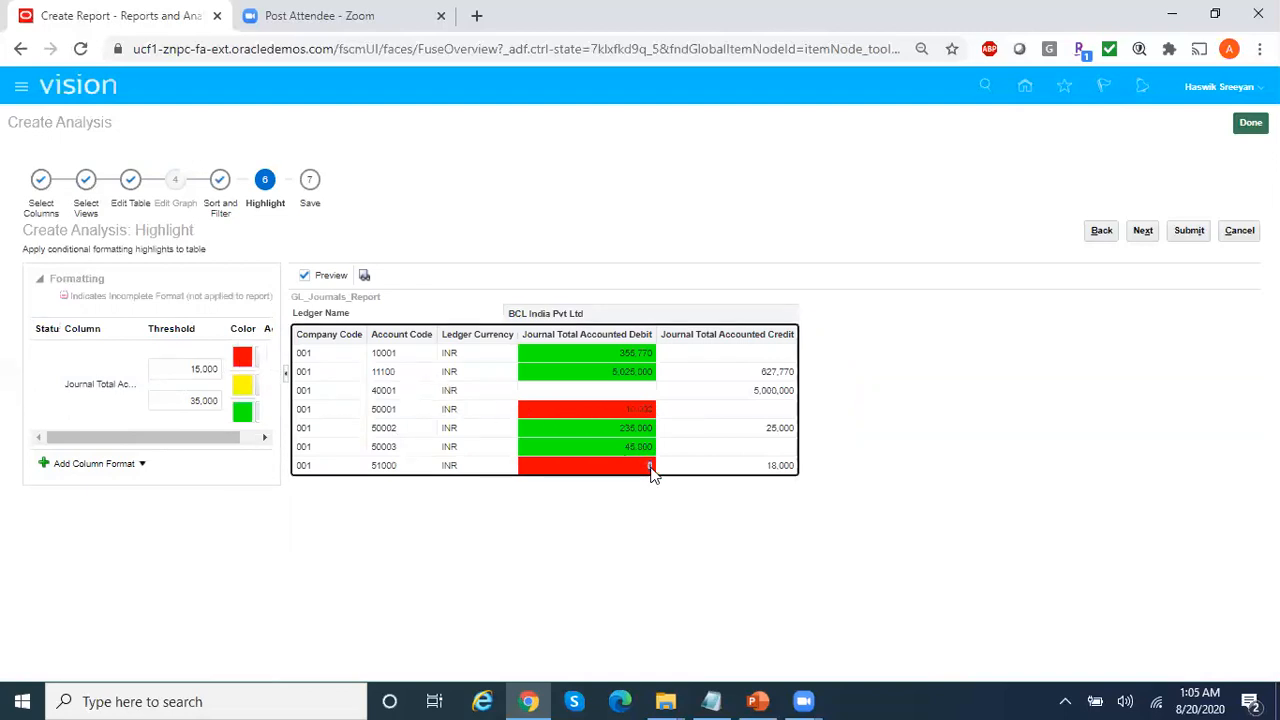
click(195, 400)
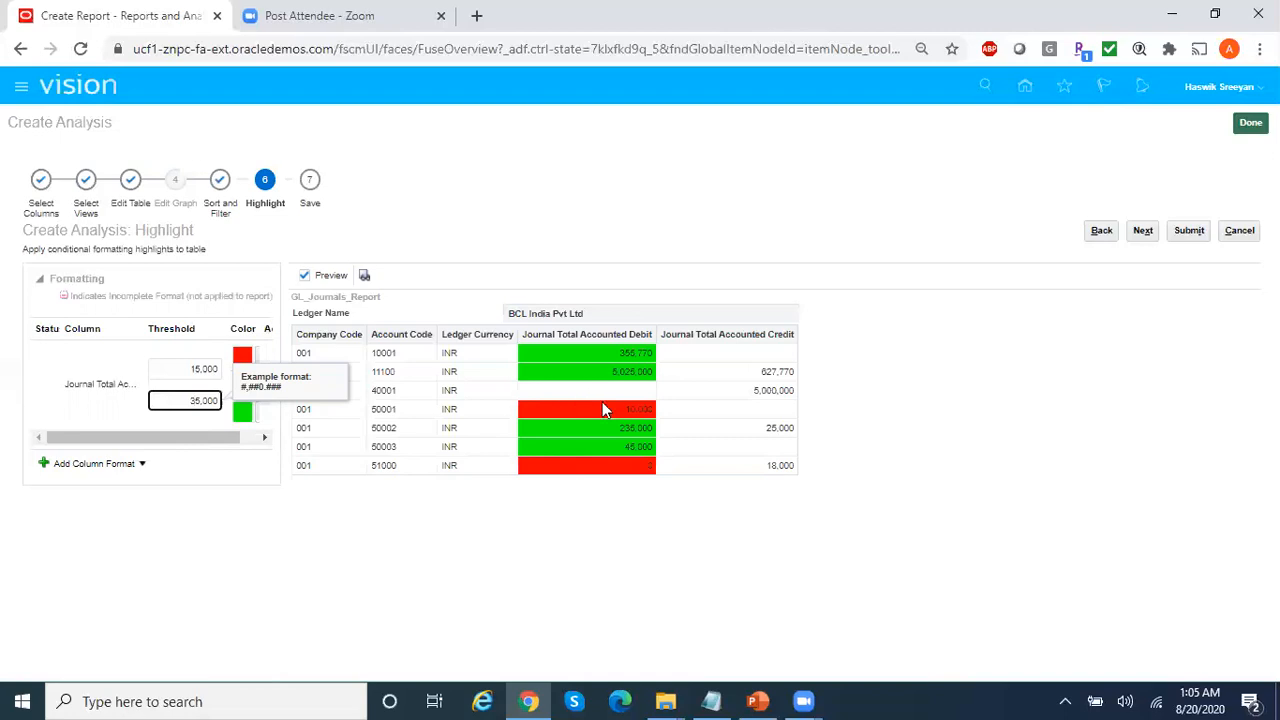
click(650, 518)
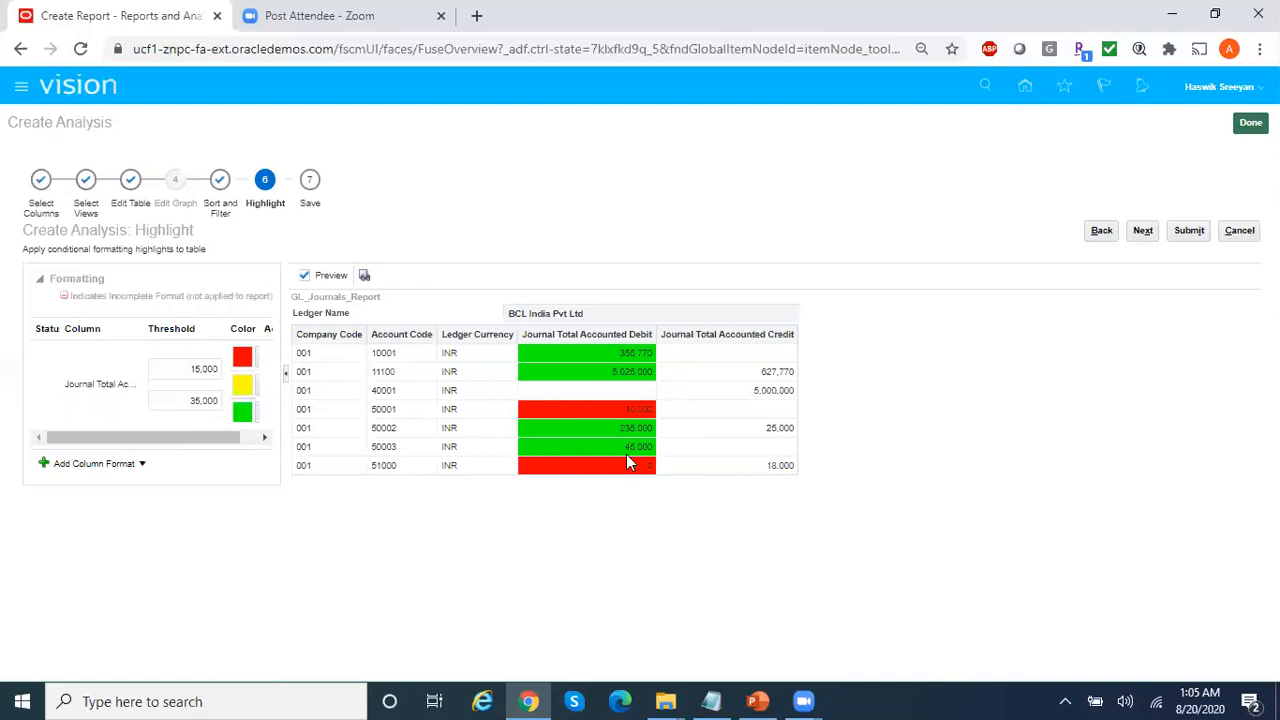
Try thresholds of 150000 and 350000 for the Journal Total Accounted Debit highlight format.
click(182, 369)
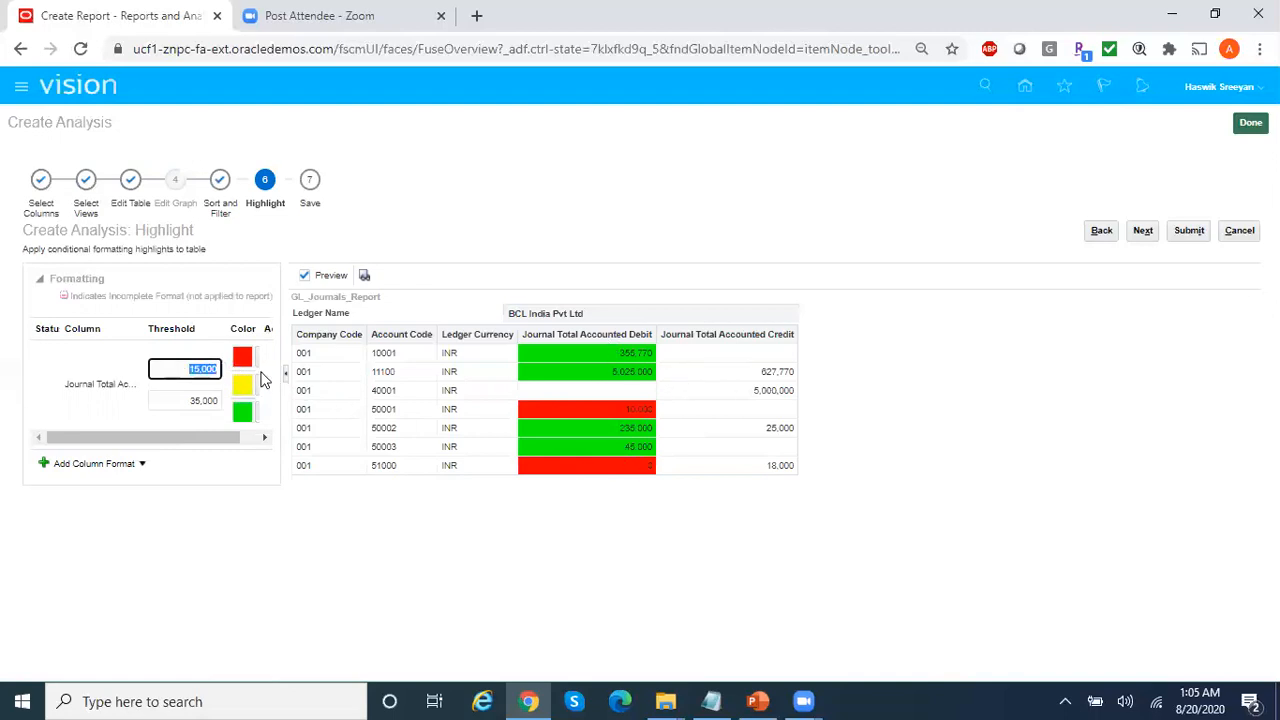
text(150000)
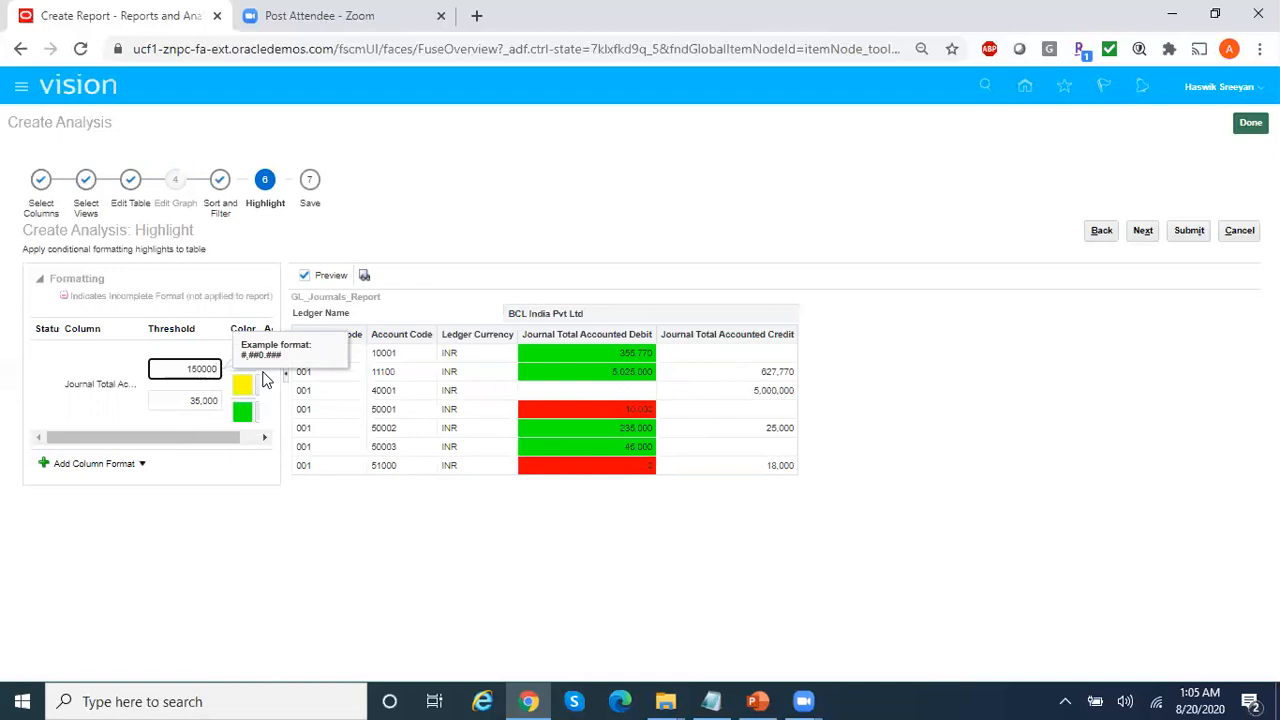
click(203, 401)
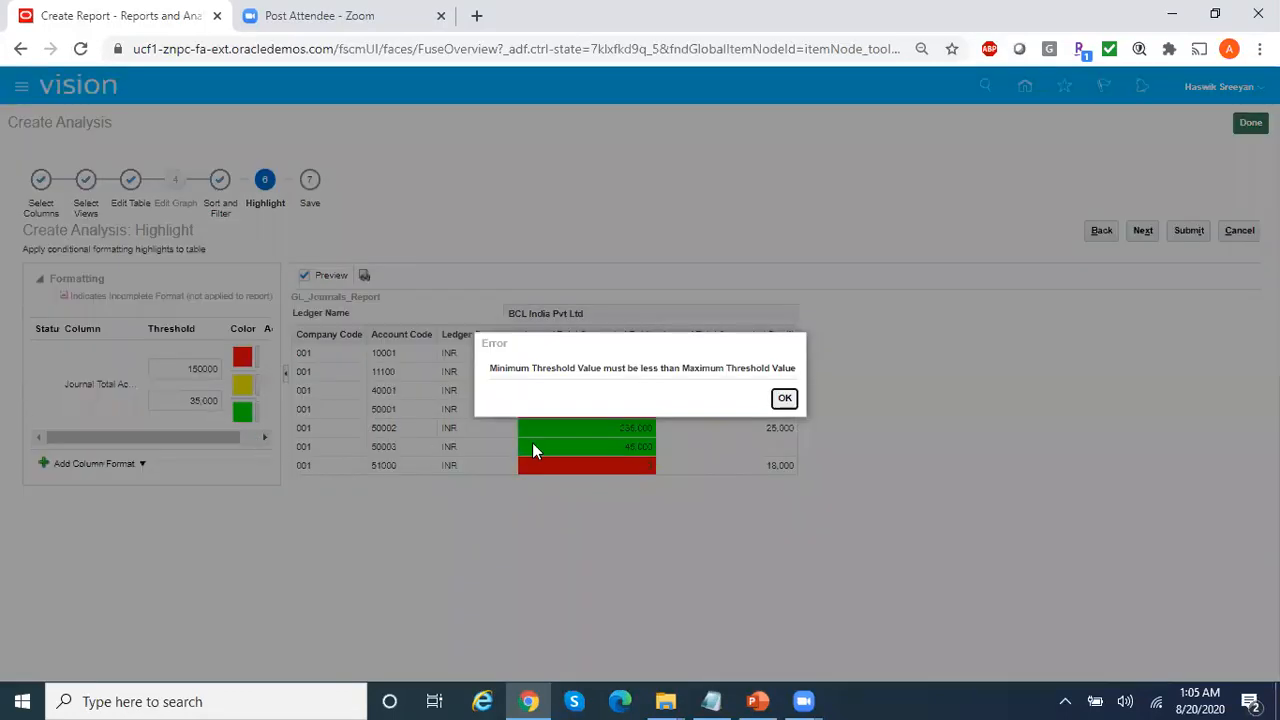
click(785, 399)
key(shift+End)
key(BackSpace)
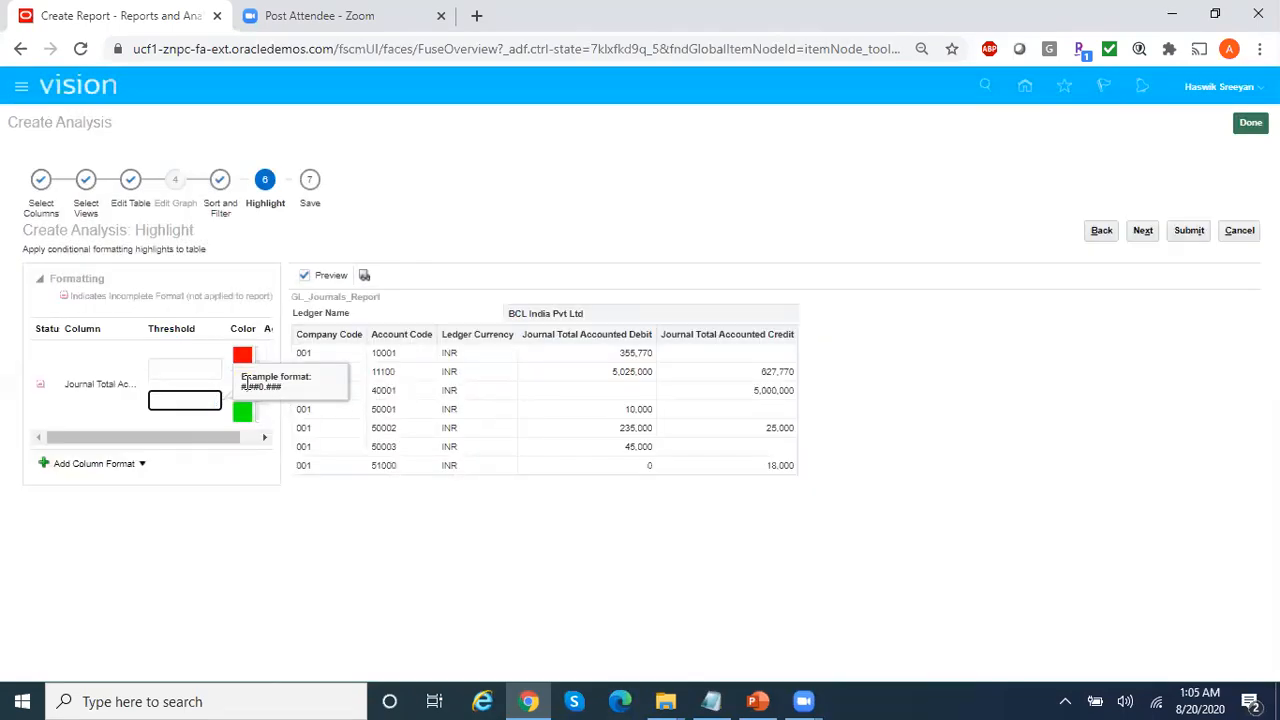
click(197, 369)
text(150000)
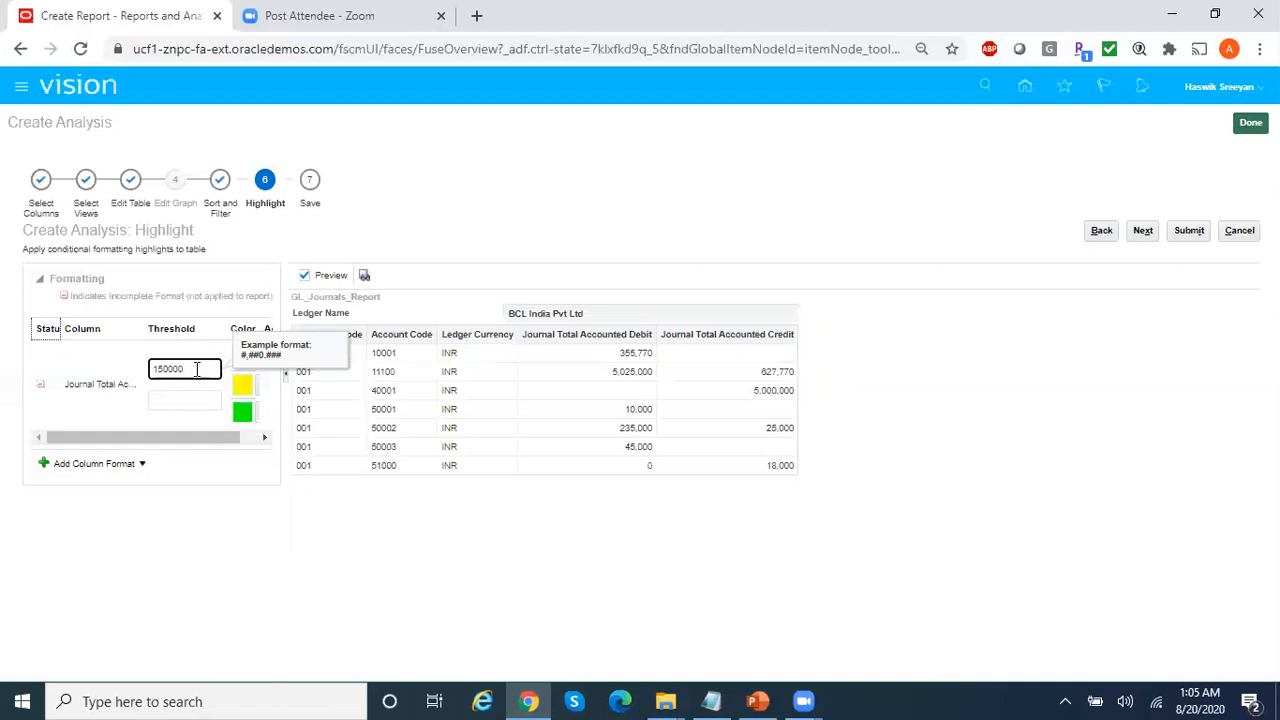
click(183, 401)
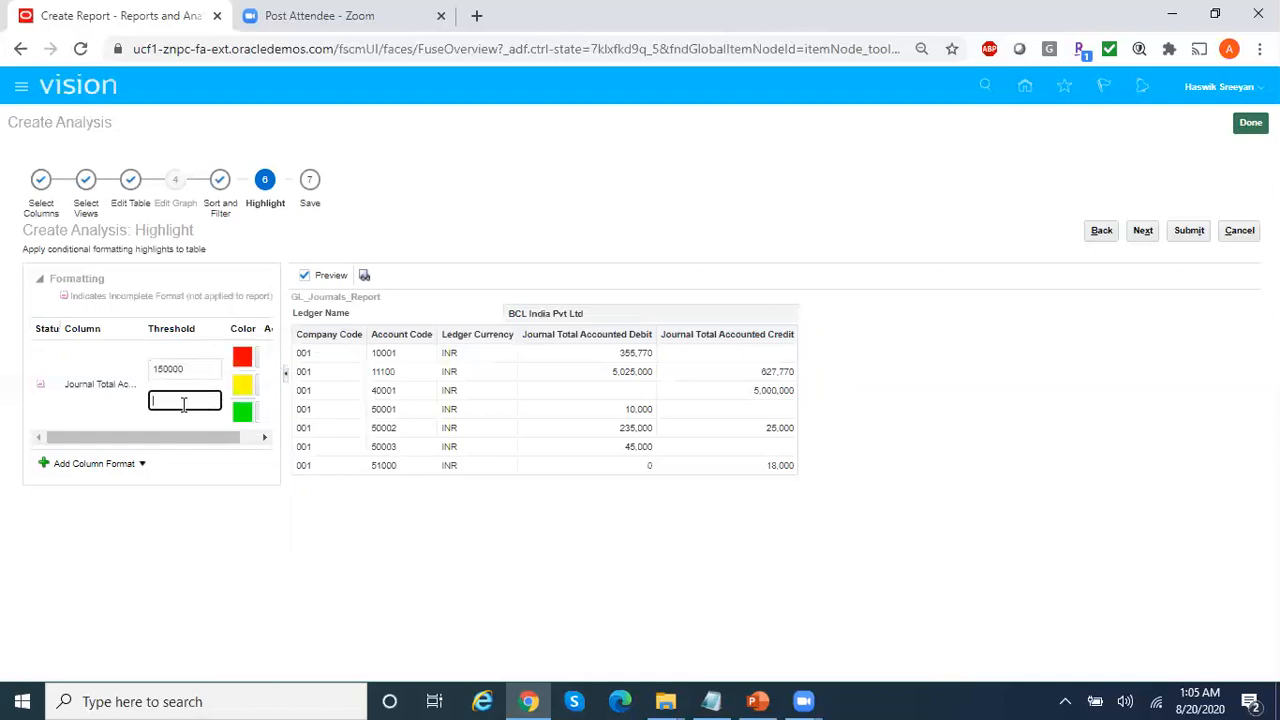
text(350000)
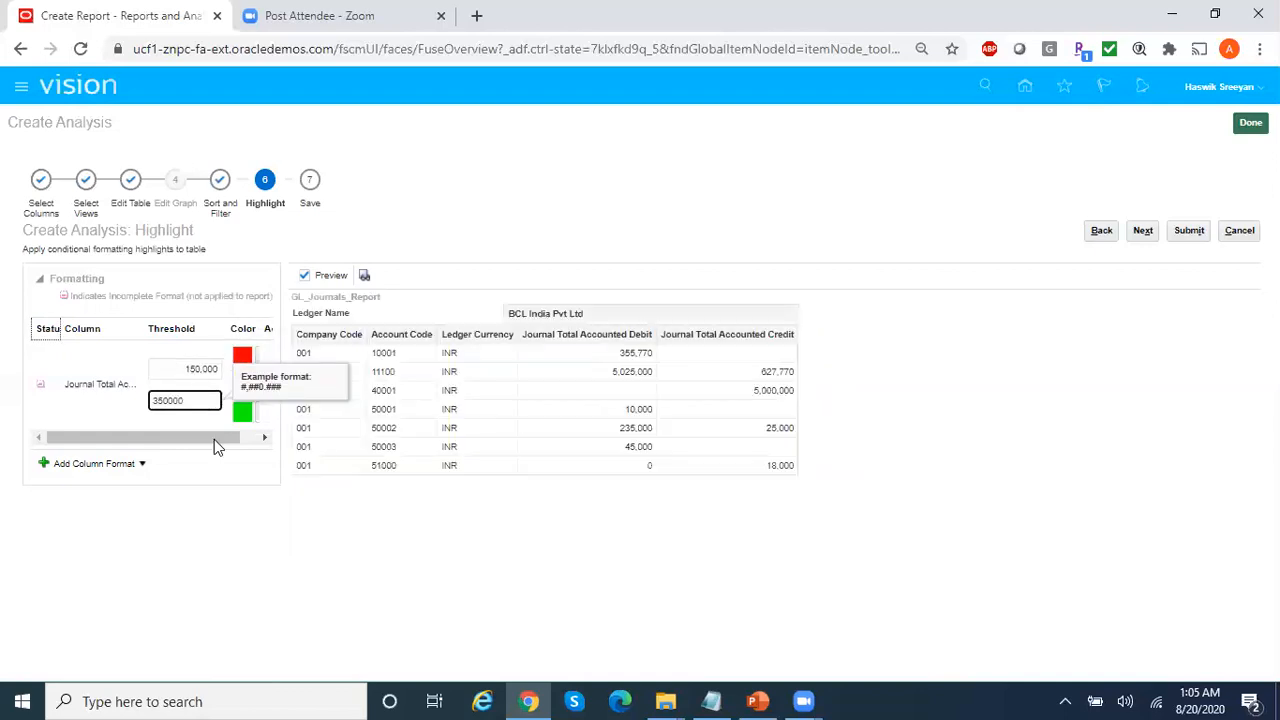
click(285, 503)
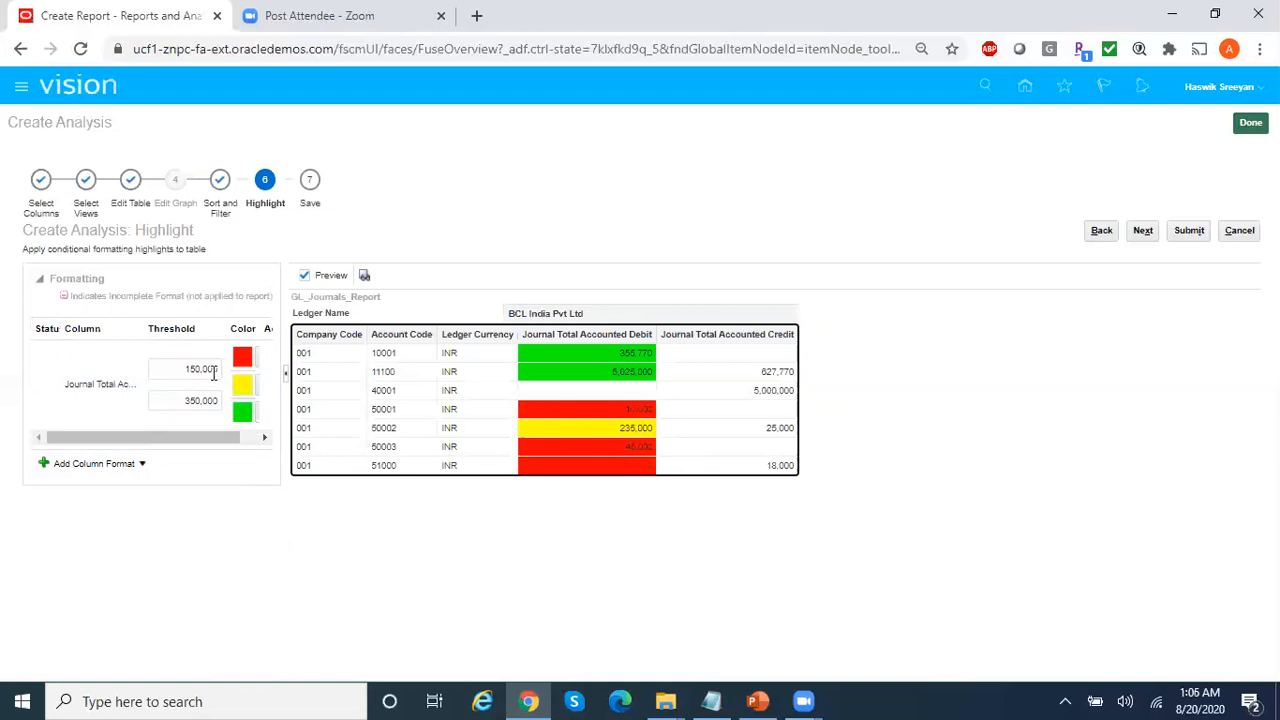
Review the threshold highlighting in the report preview and delete the Journal Total Accounted Debit column format.
click(208, 400)
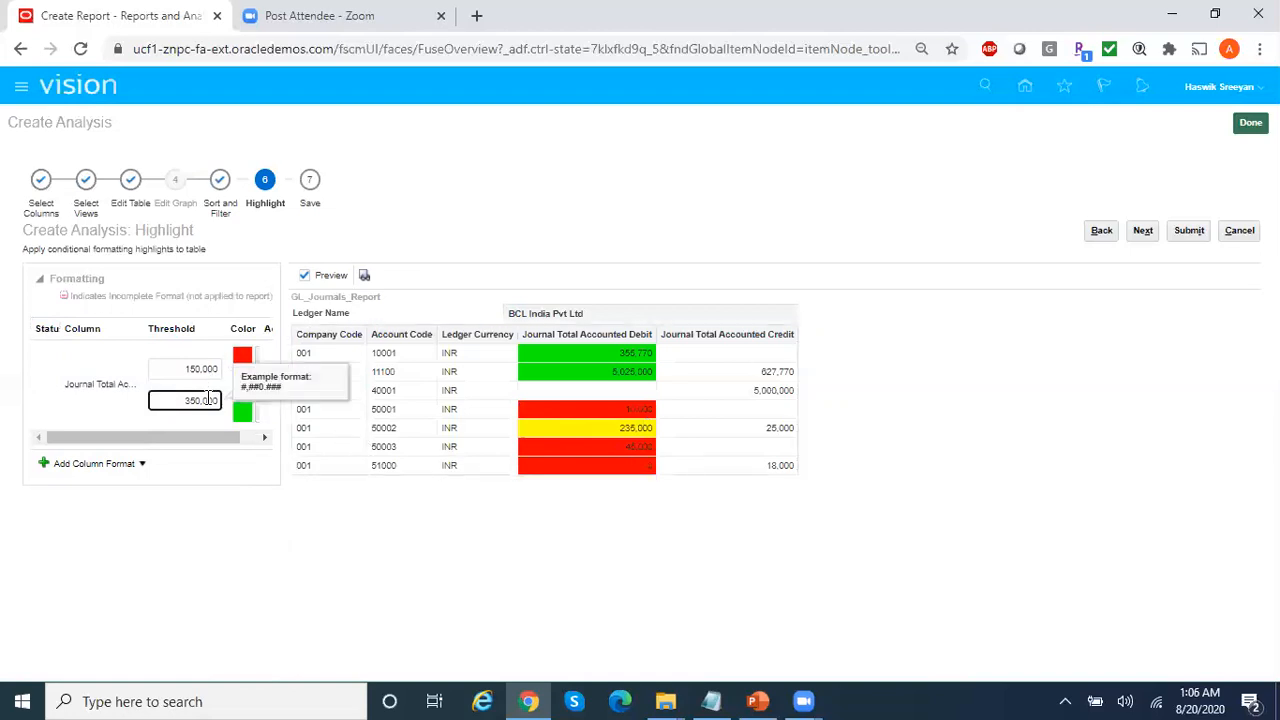
click(251, 483)
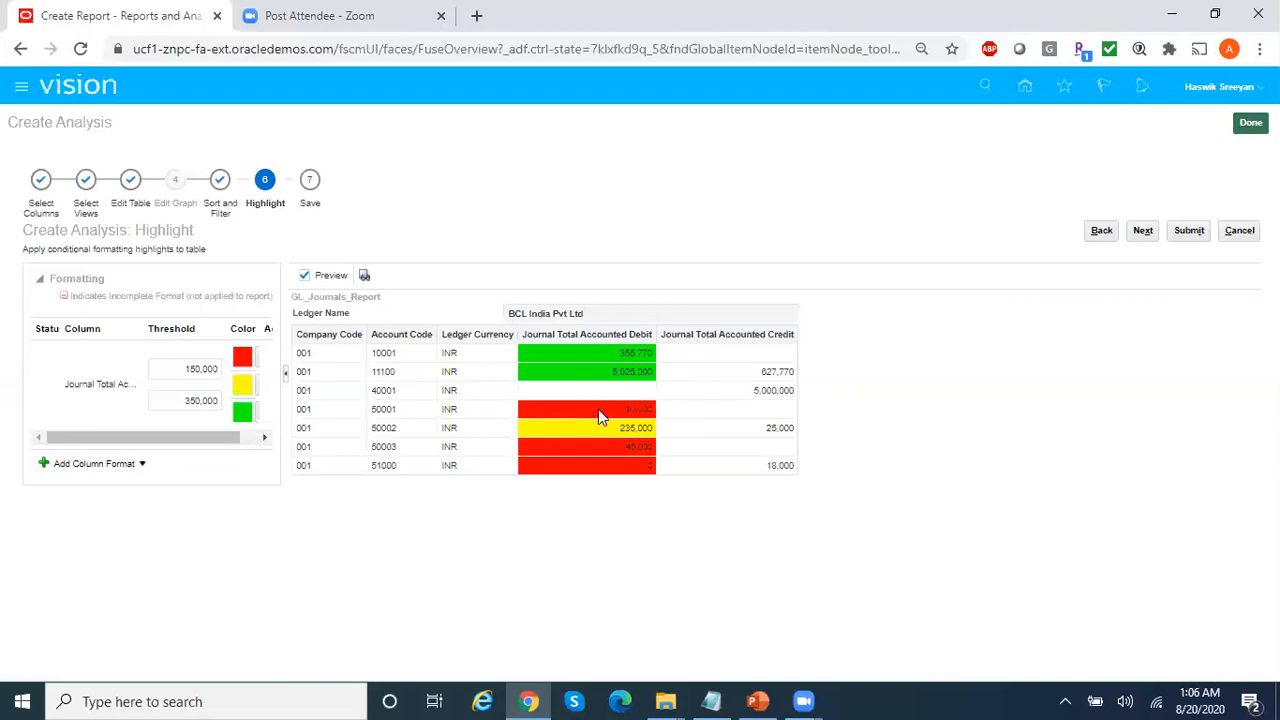
drag(190, 446, 234, 443)
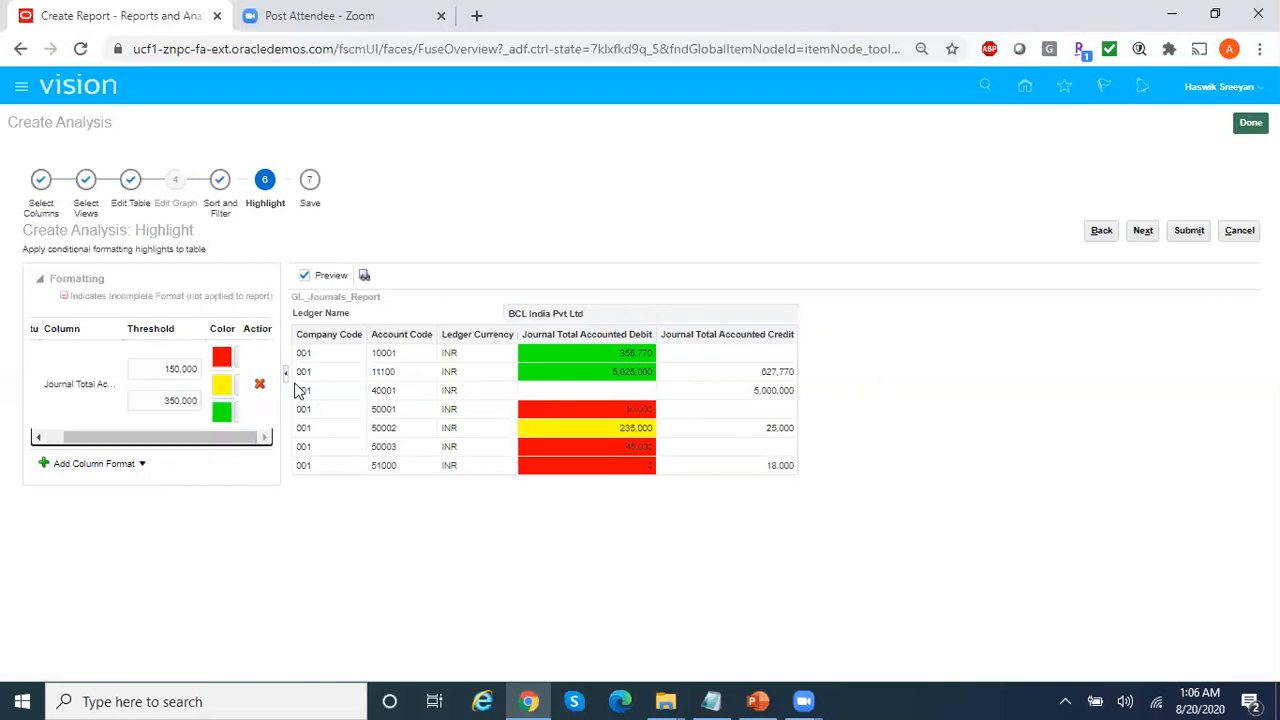
click(259, 385)
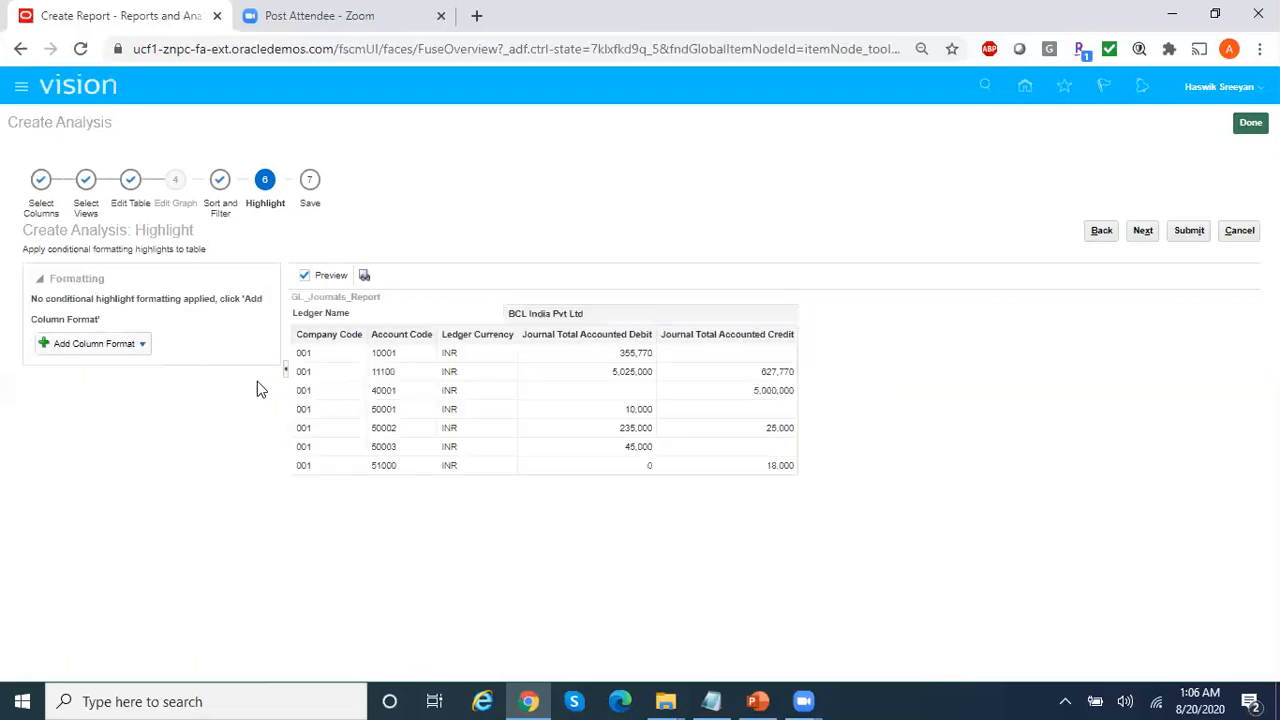
Proceed to the Save stage and name the analysis Fusion_Demo_GL_Report.
click(1143, 232)
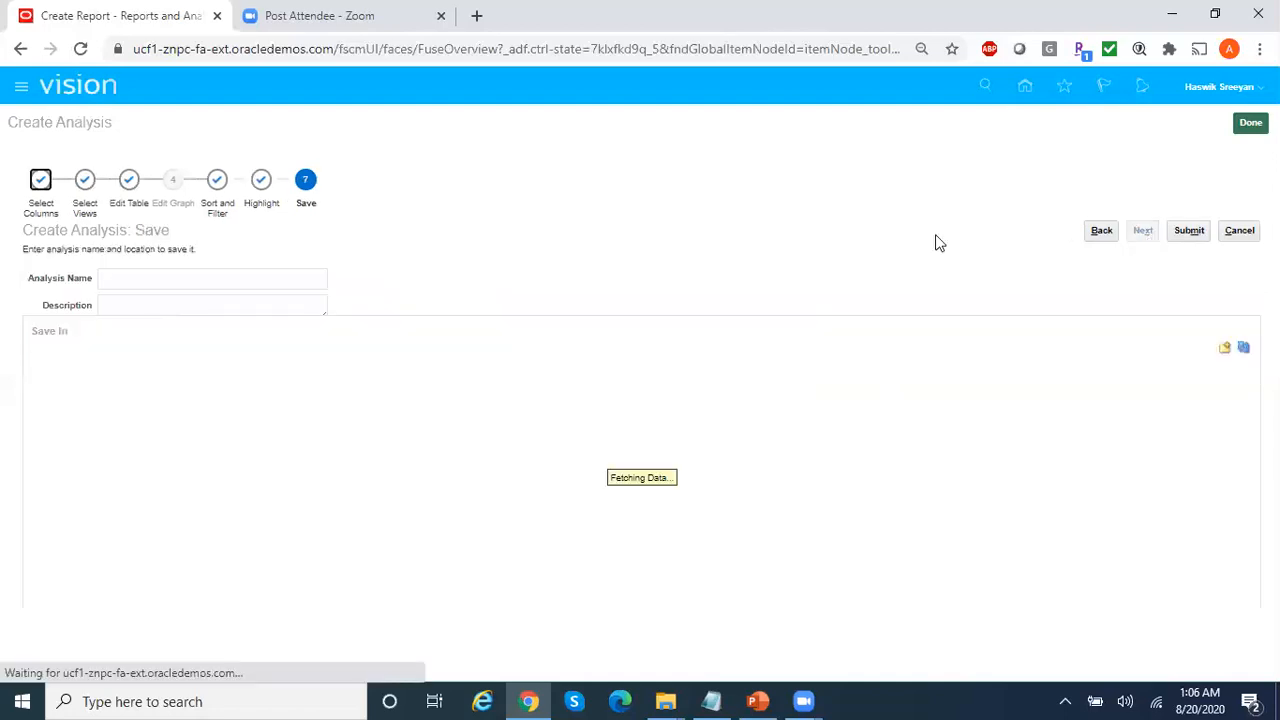
click(139, 280)
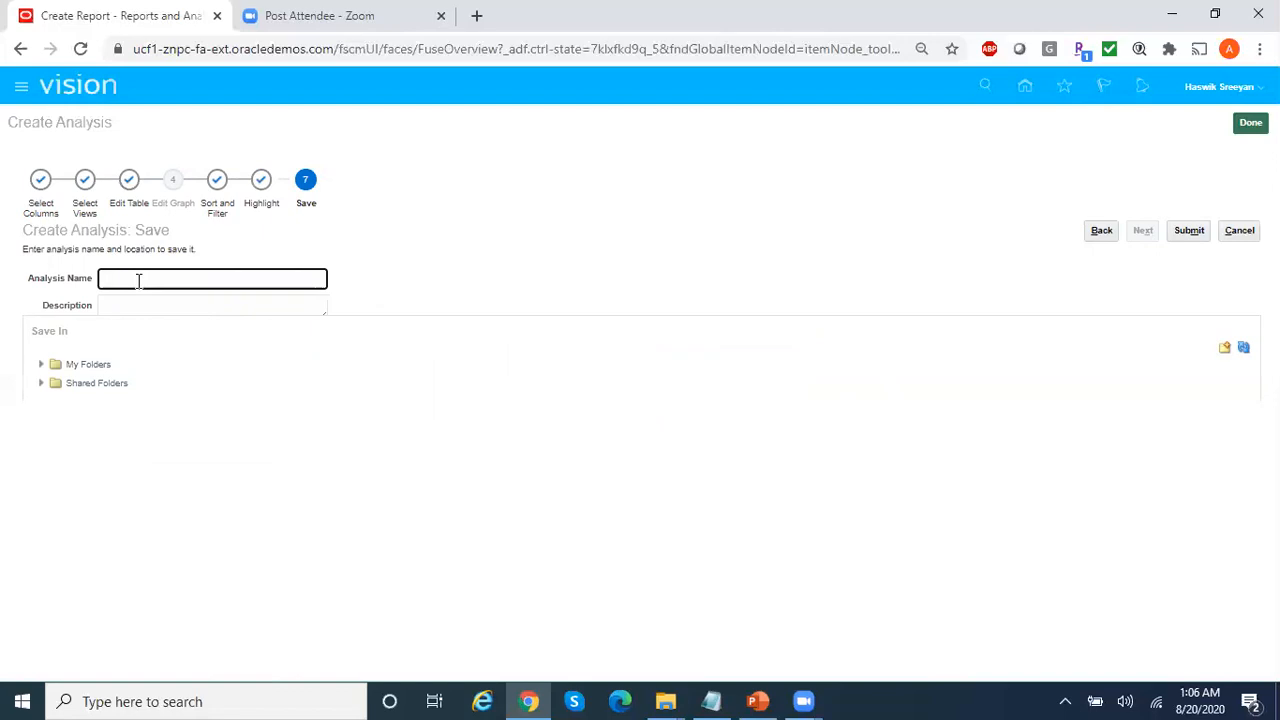
text(Fusion_O)
text(GL_Report)
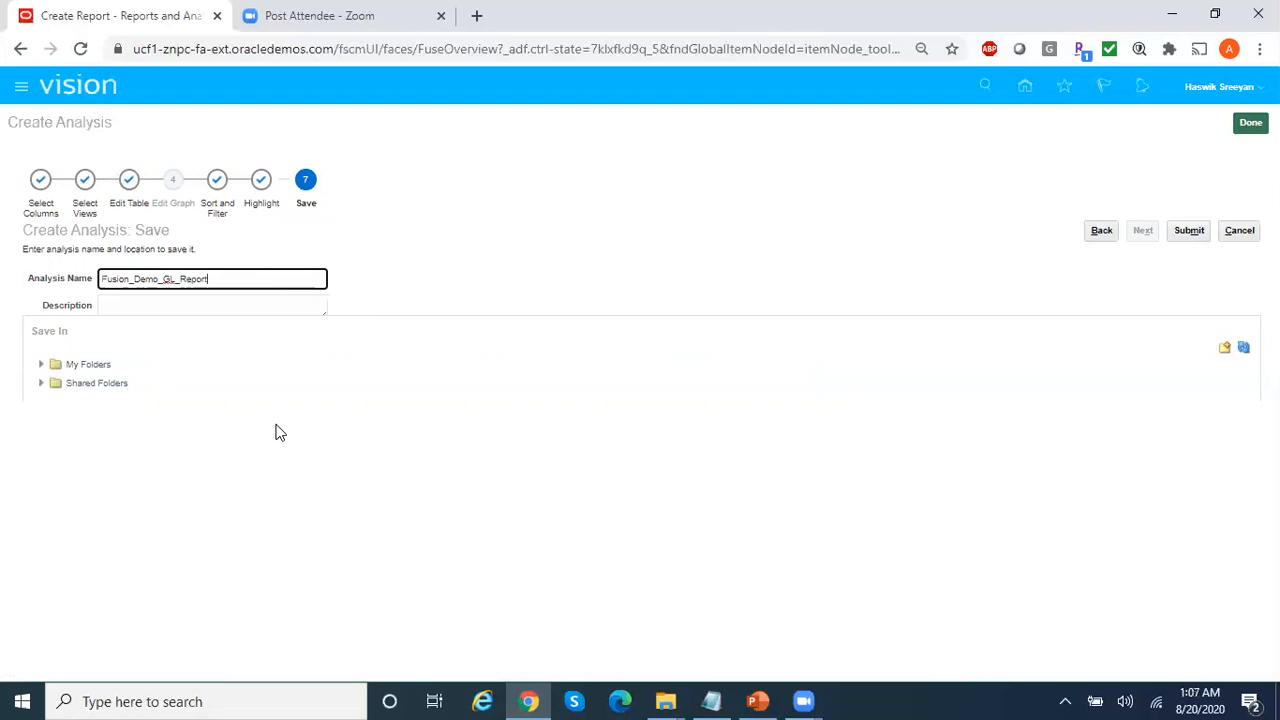
Expand Shared Folders and its Custom folder in the save location tree.
click(42, 386)
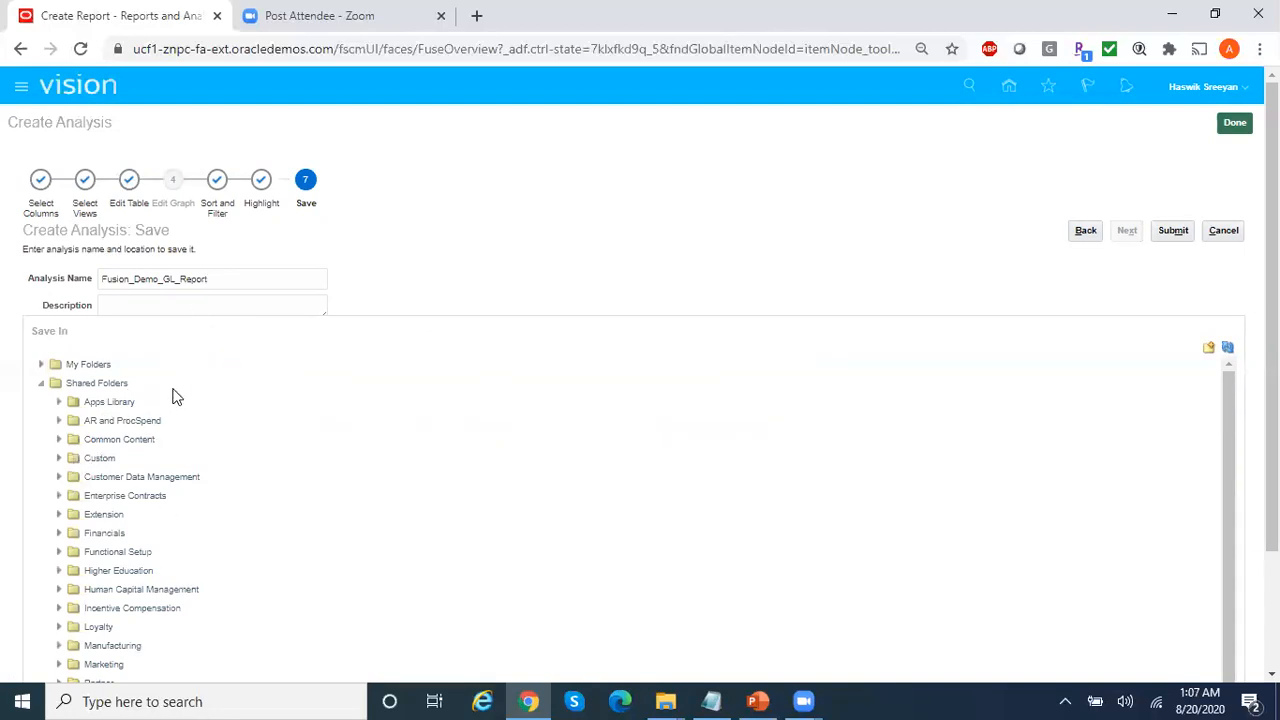
click(59, 458)
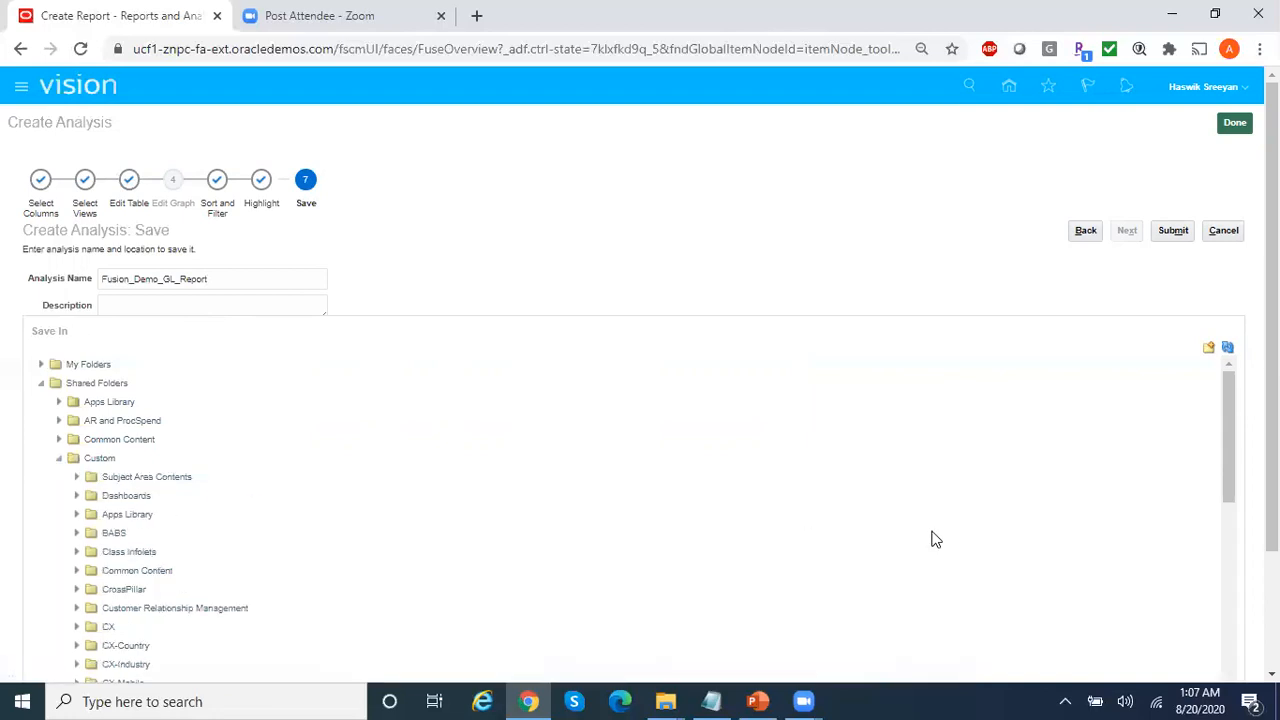
drag(1271, 445, 1271, 521)
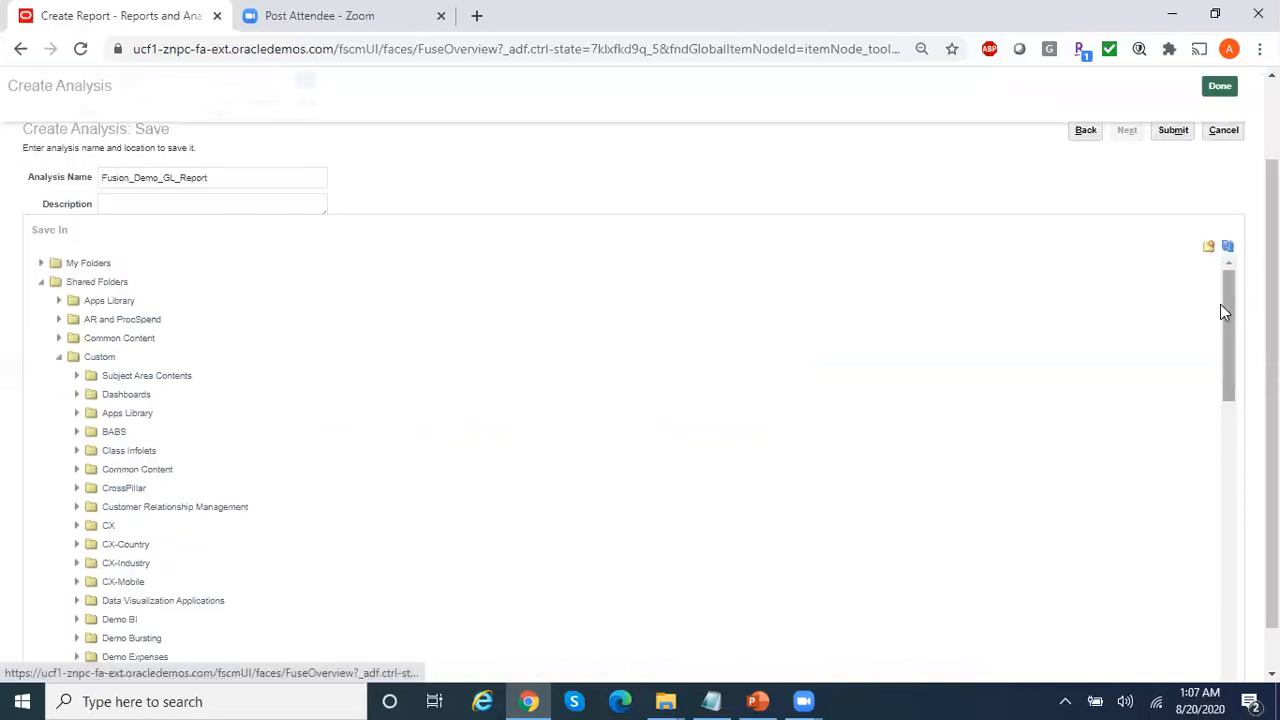
click(1208, 247)
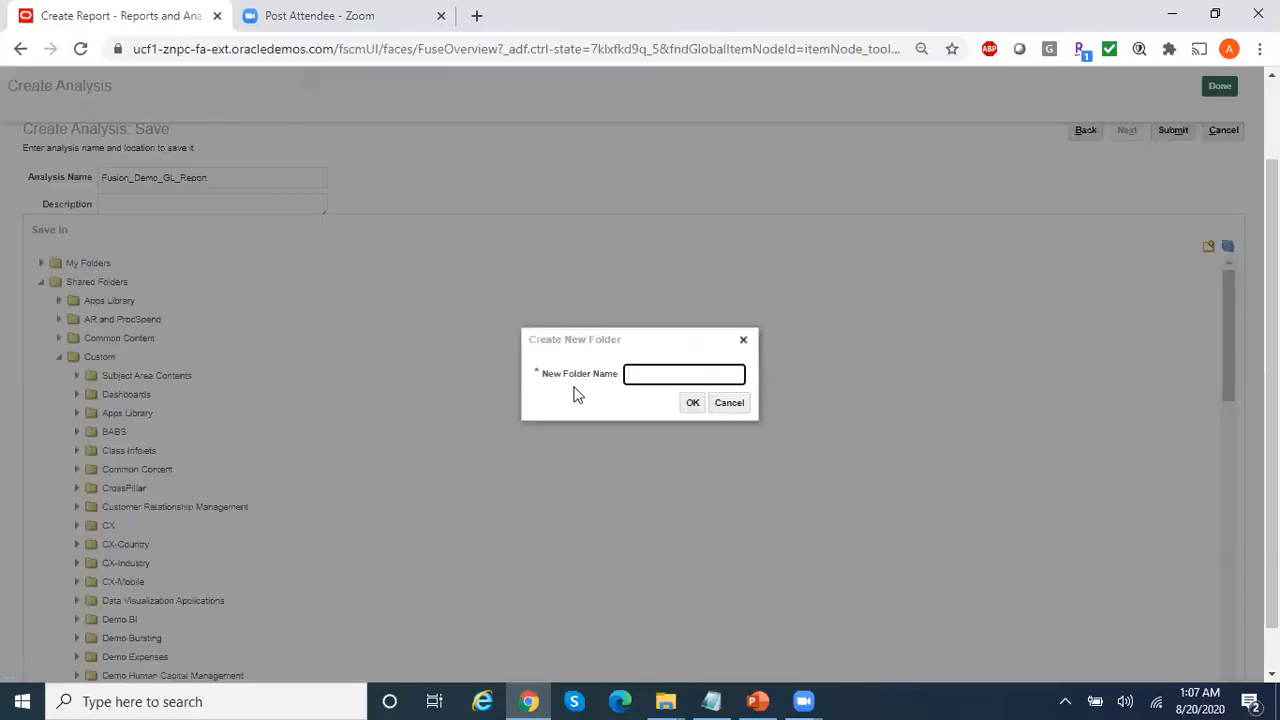
text(Custom Finance Reports)
click(692, 403)
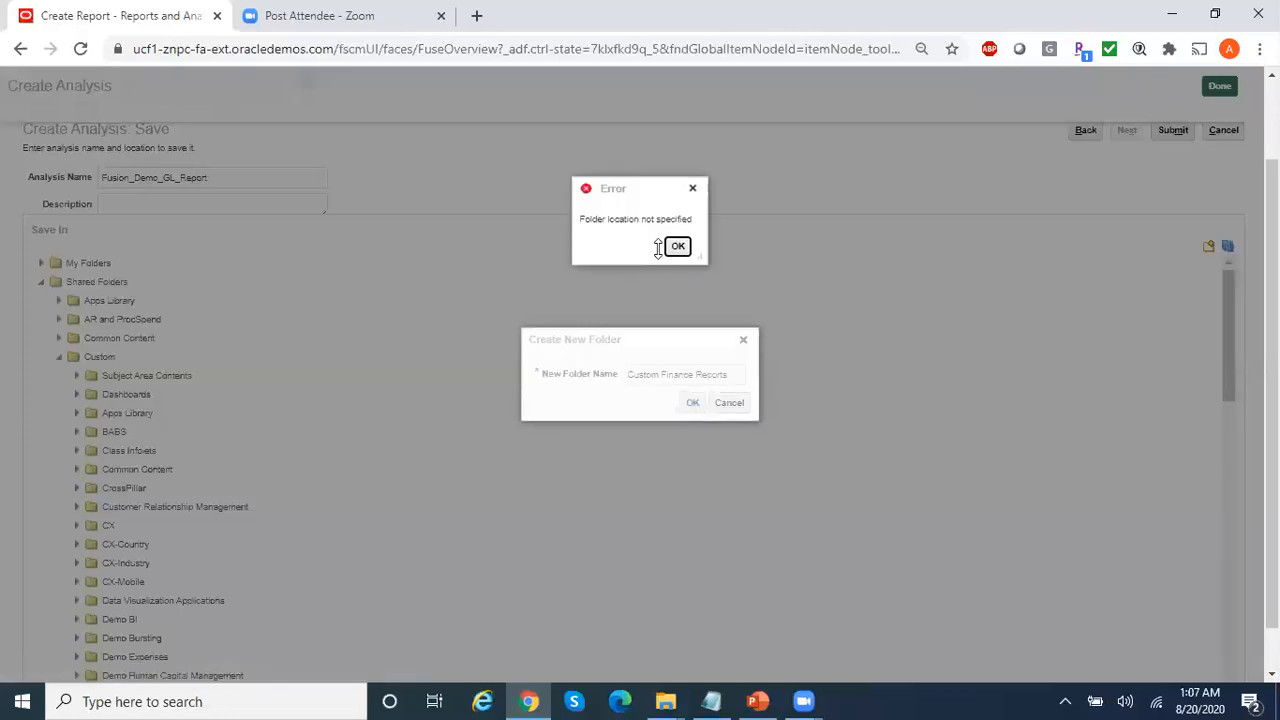
click(677, 246)
click(733, 404)
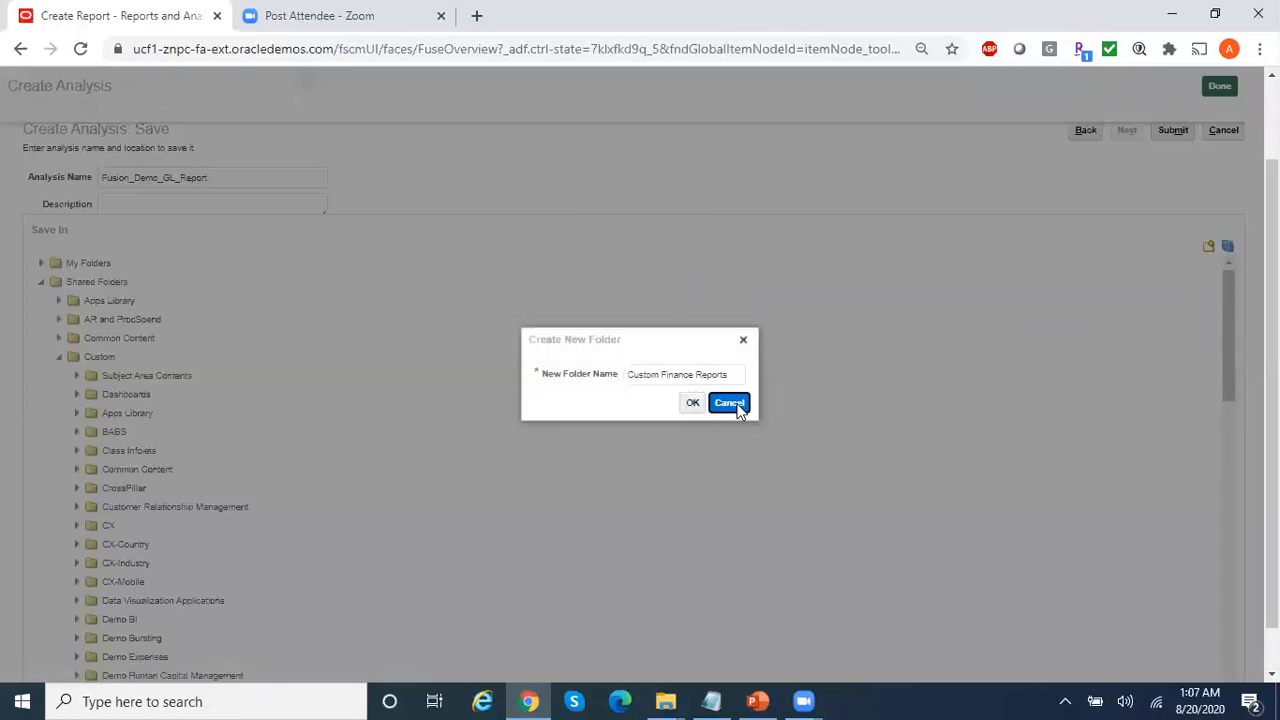
Create a new folder named Custom Finance Reports inside the shared Custom folder and select it as the save location.
click(103, 356)
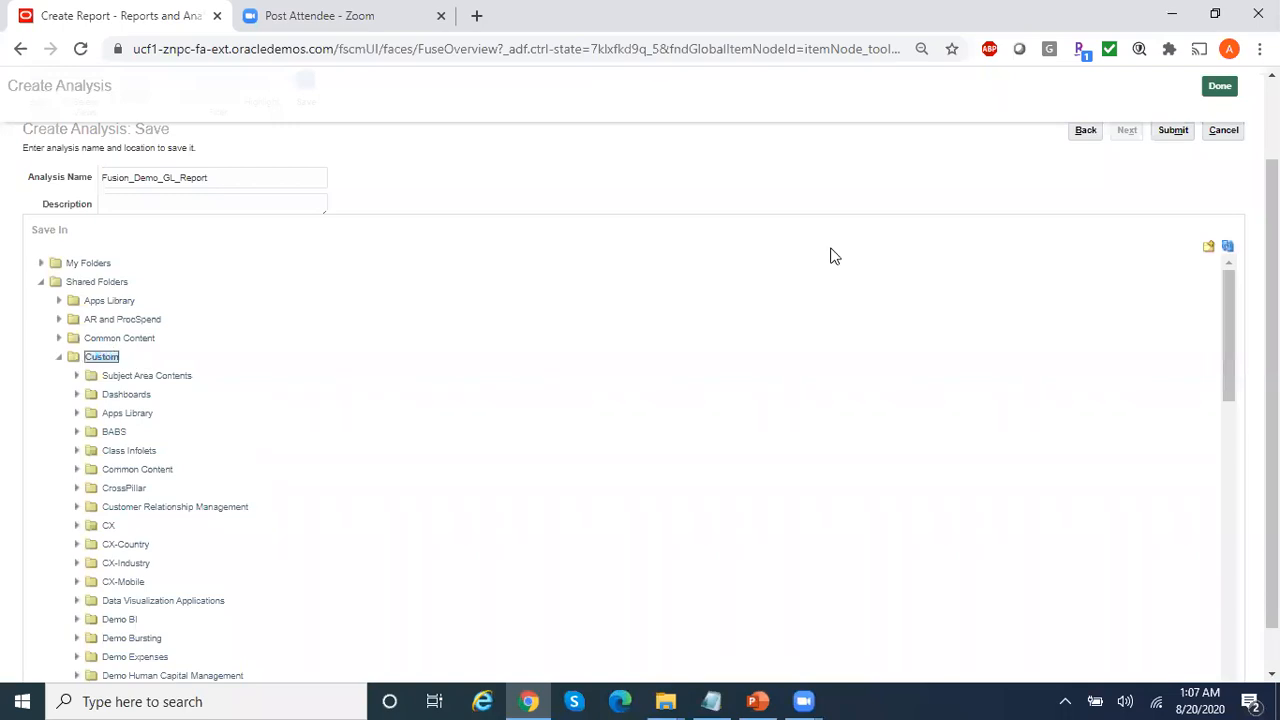
click(1210, 249)
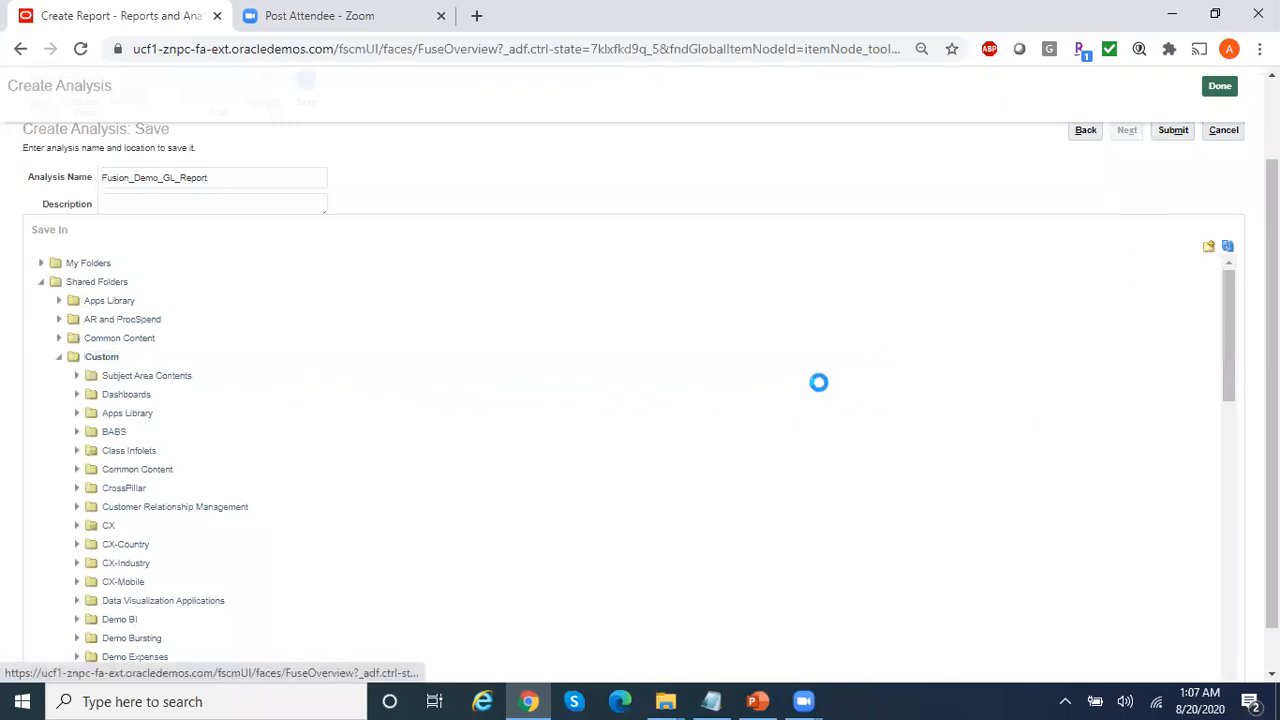
text(Custom)
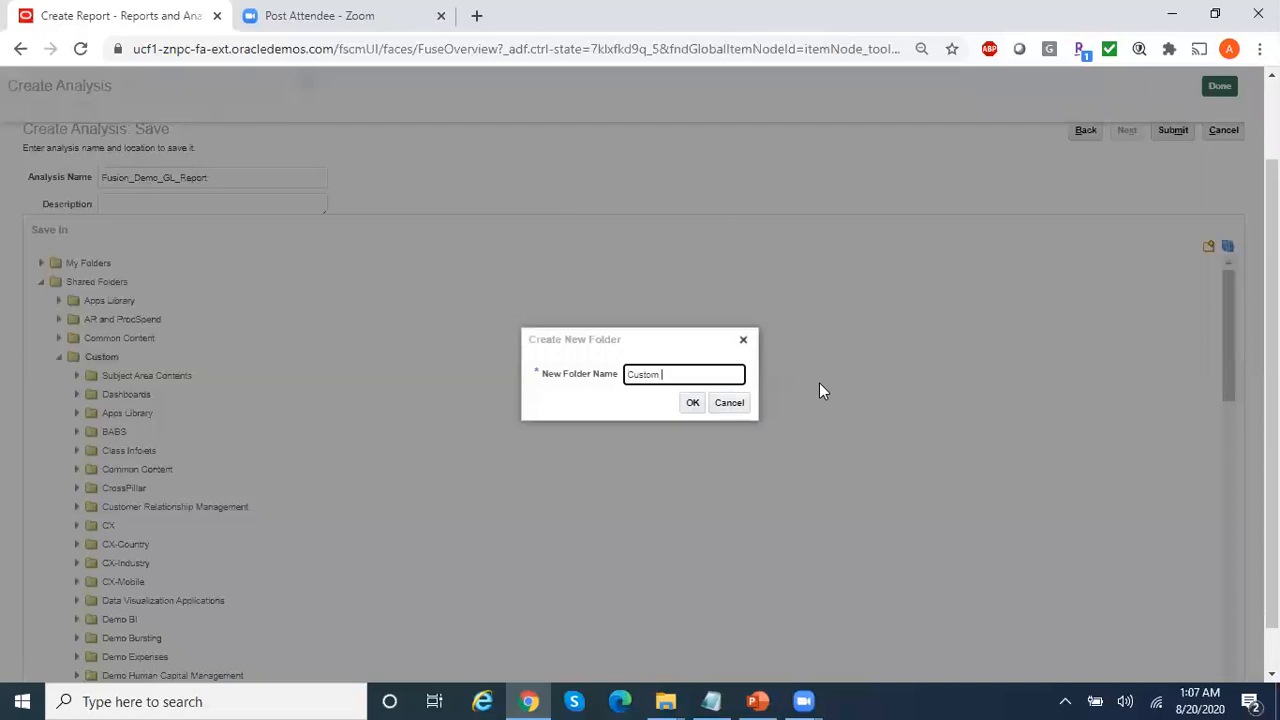
text( Finance Reports)
click(693, 404)
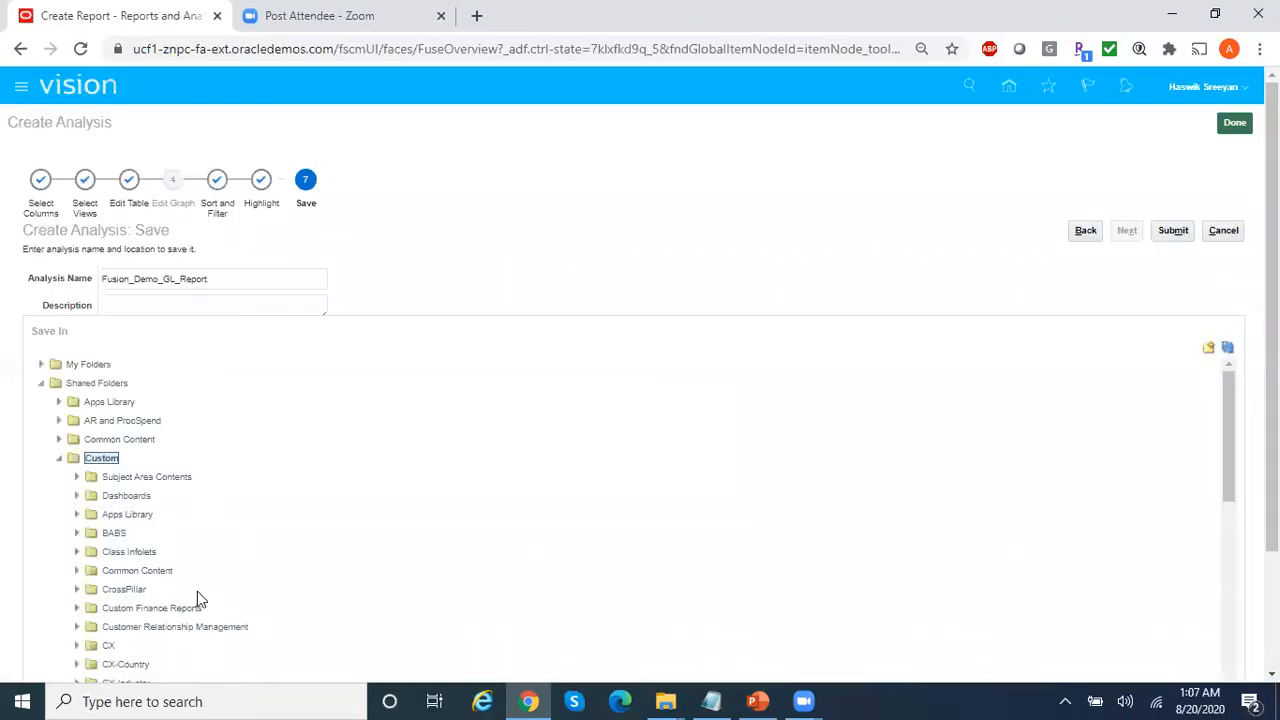
click(175, 607)
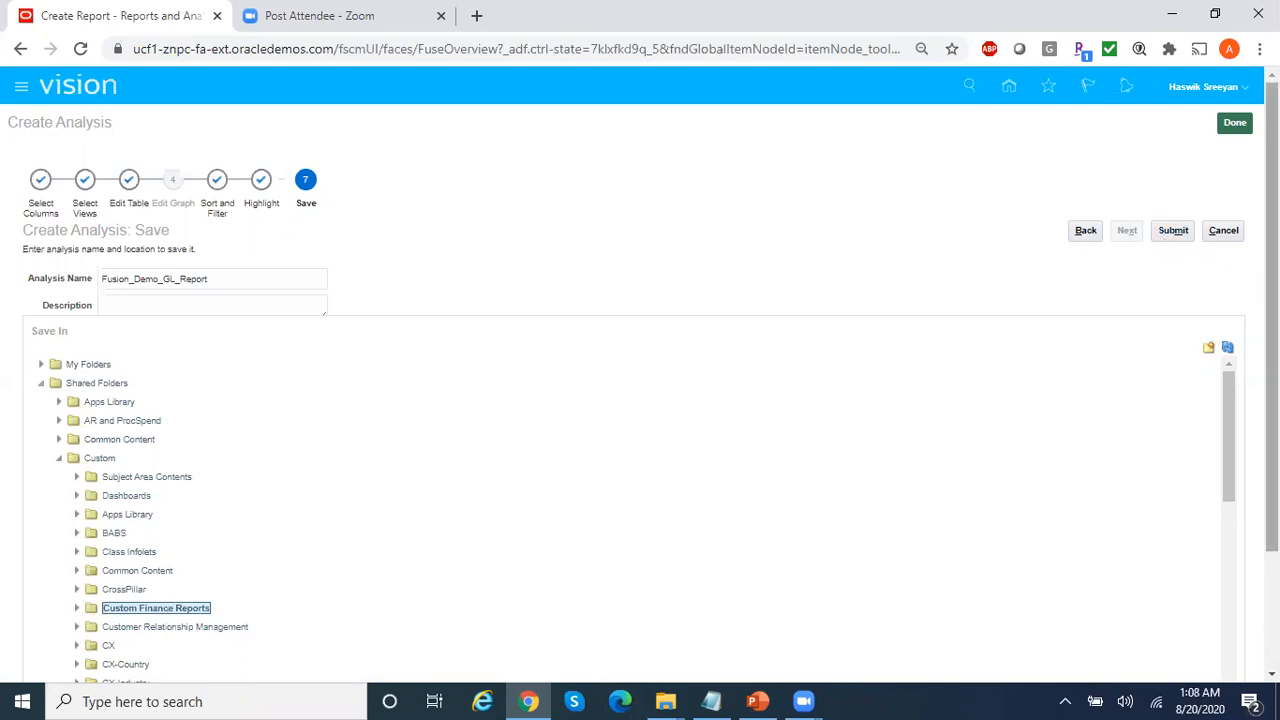
Submit the Fusion_Demo_GL_Report analysis to save it in the Custom Finance Reports folder and acknowledge the confirmation.
scroll(1272, 300, down, 2)
scroll(1200, 300, up, 2)
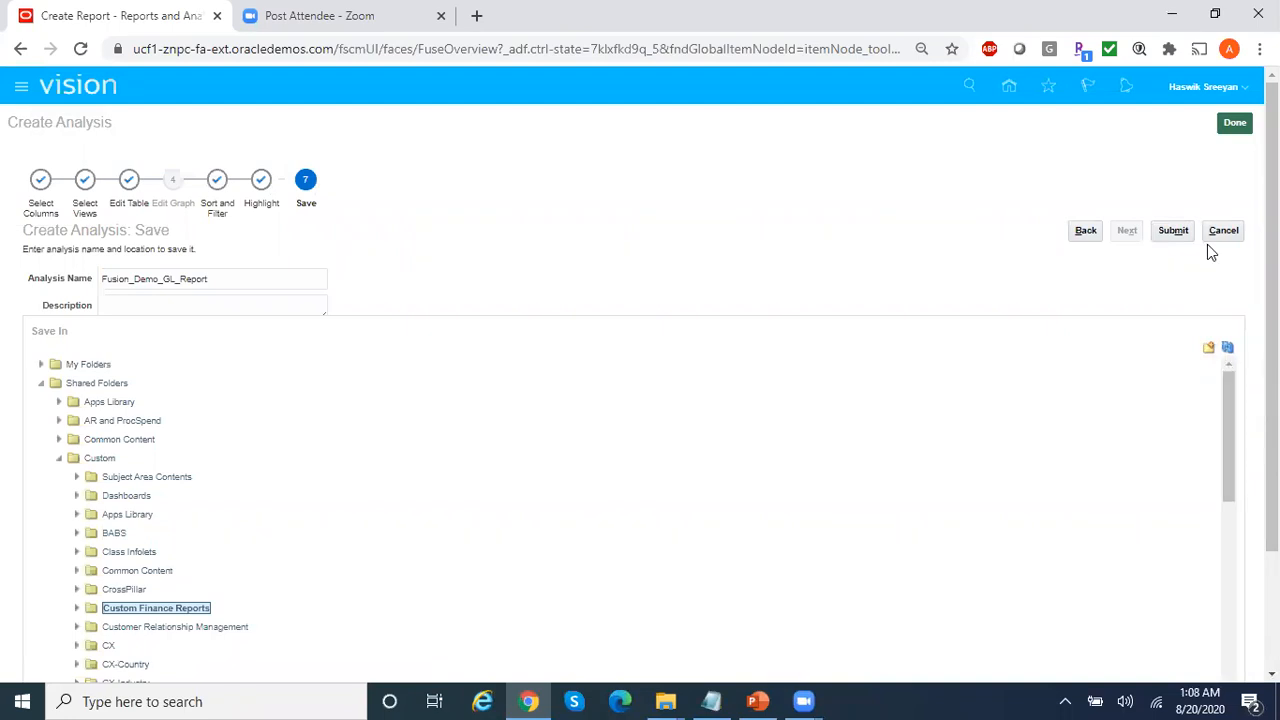
click(1175, 230)
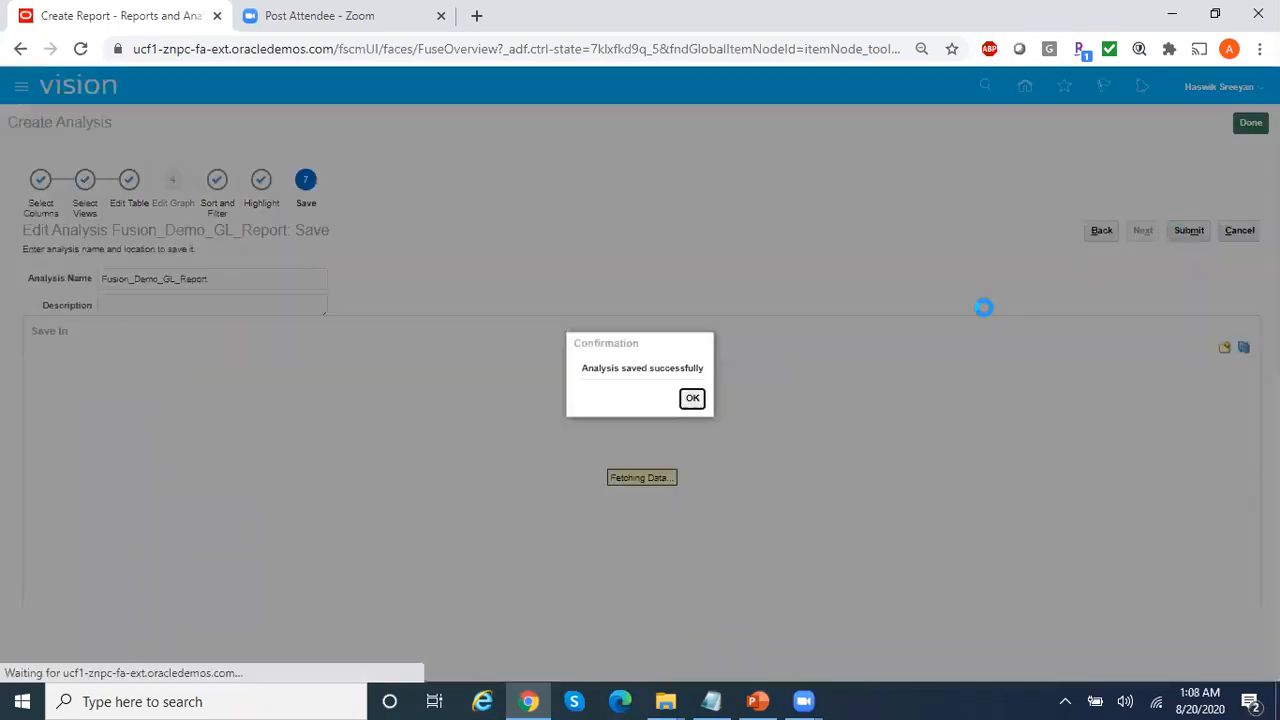
click(692, 398)
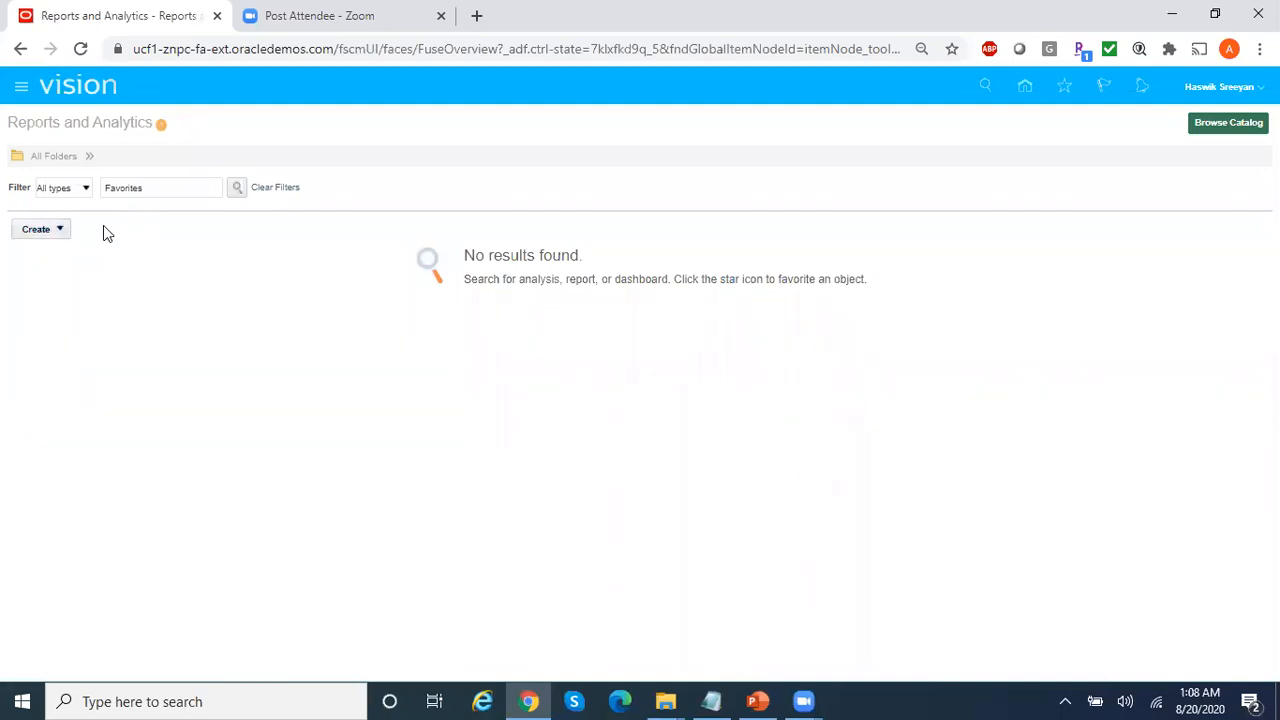
click(64, 231)
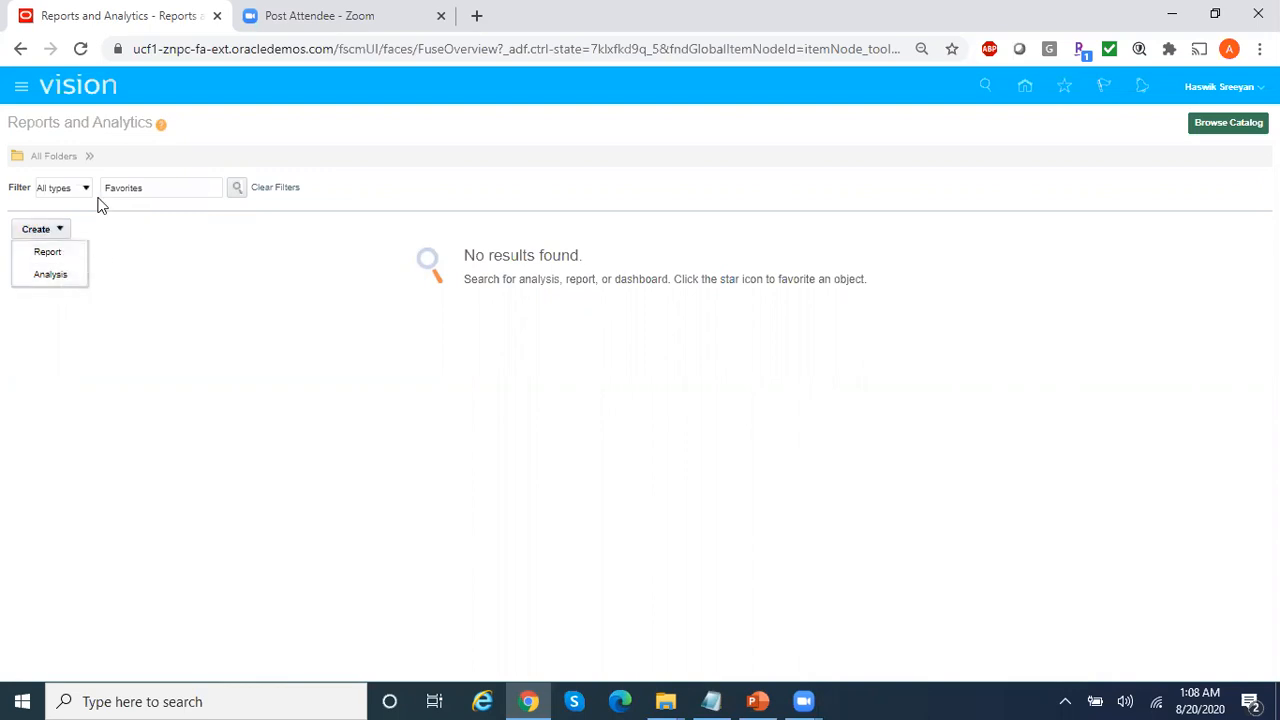
click(48, 252)
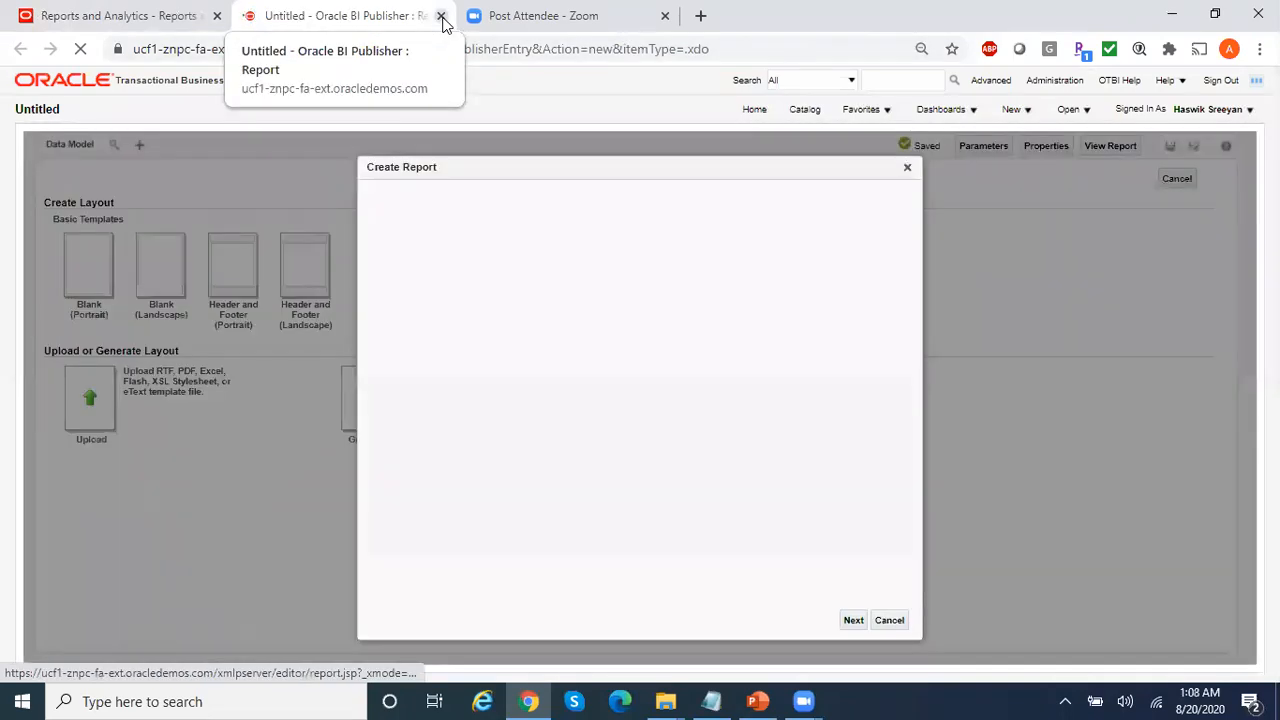
click(442, 17)
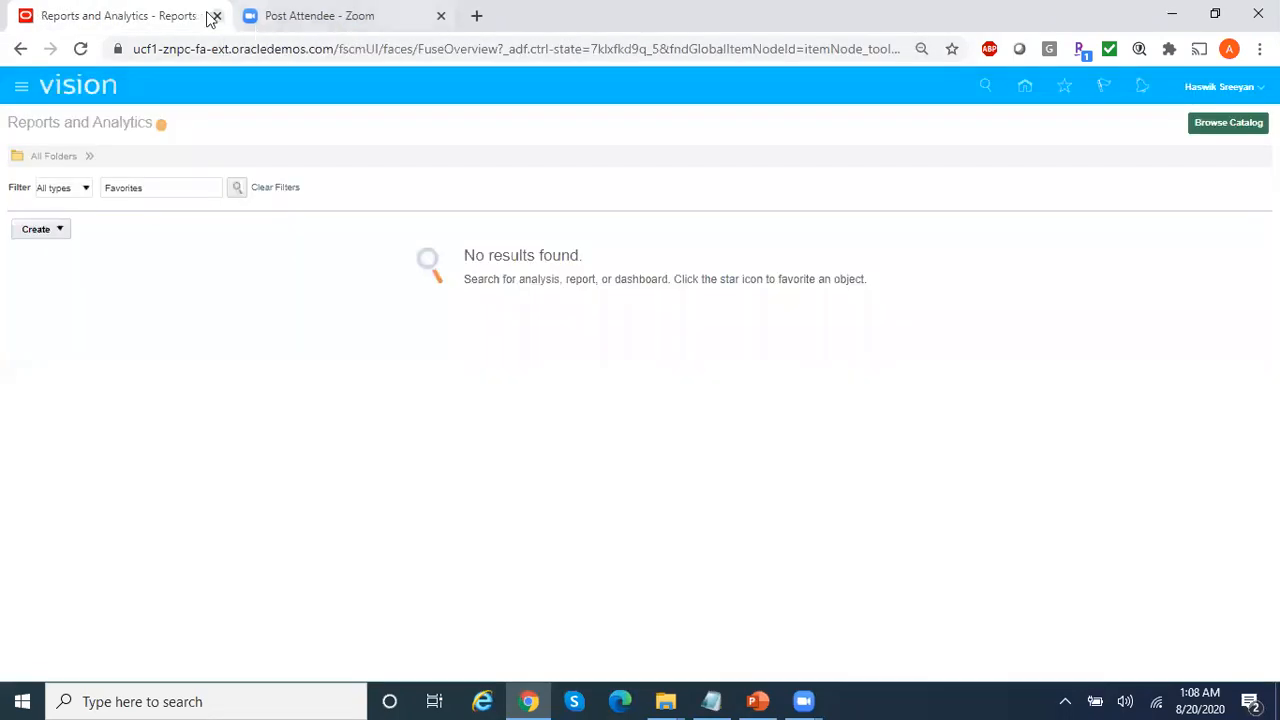
click(62, 231)
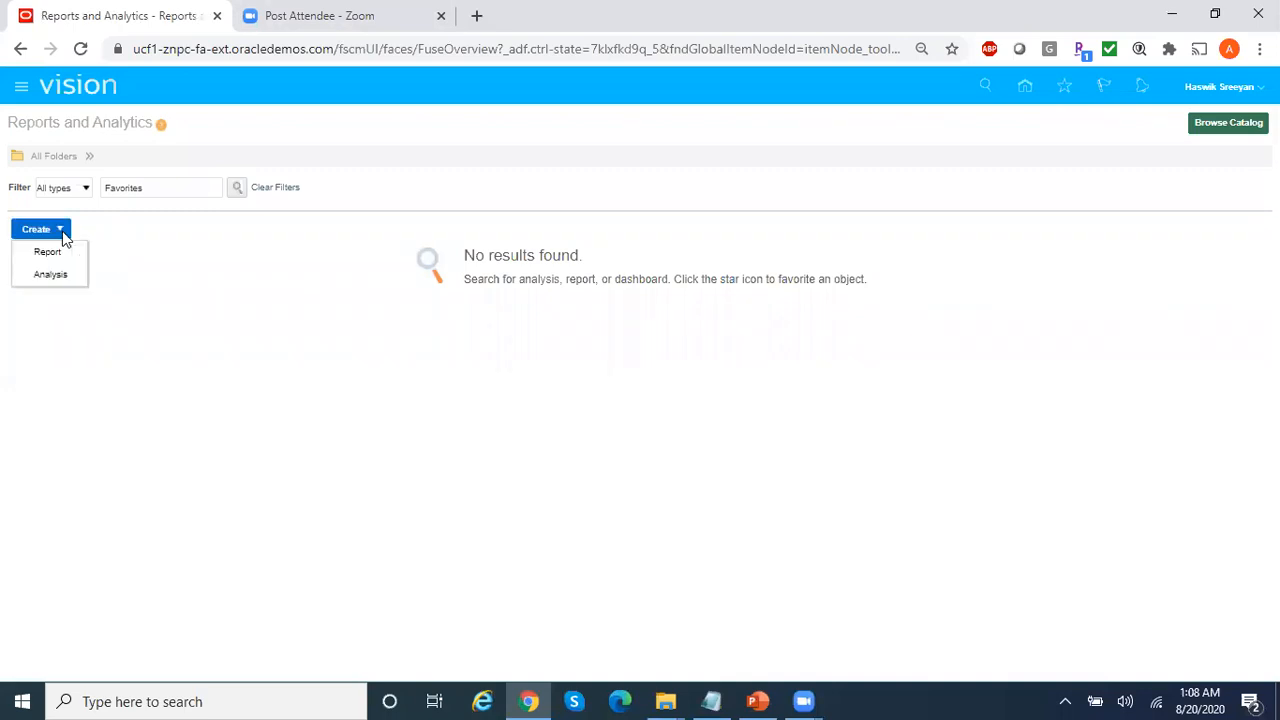
click(50, 274)
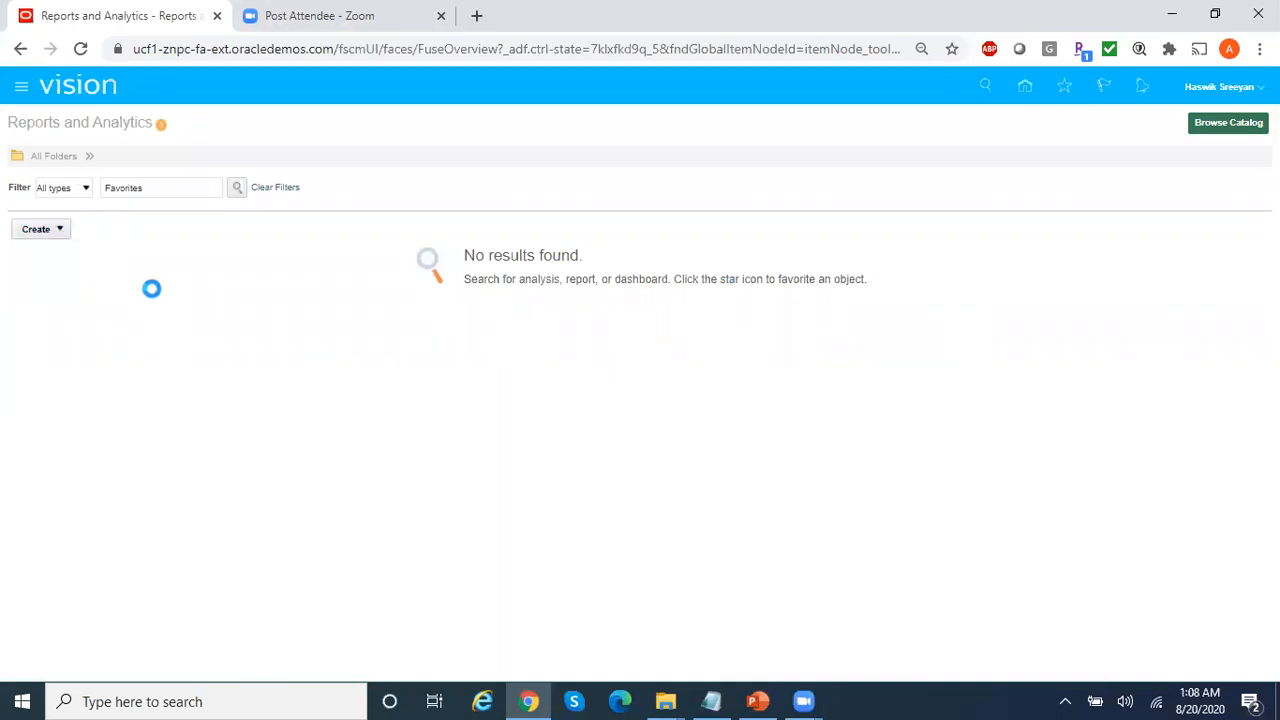
click(736, 86)
Open Fusion_Demo_GL_Report from the Custom Finance Reports folder under Shared Folders > Custom.
click(89, 158)
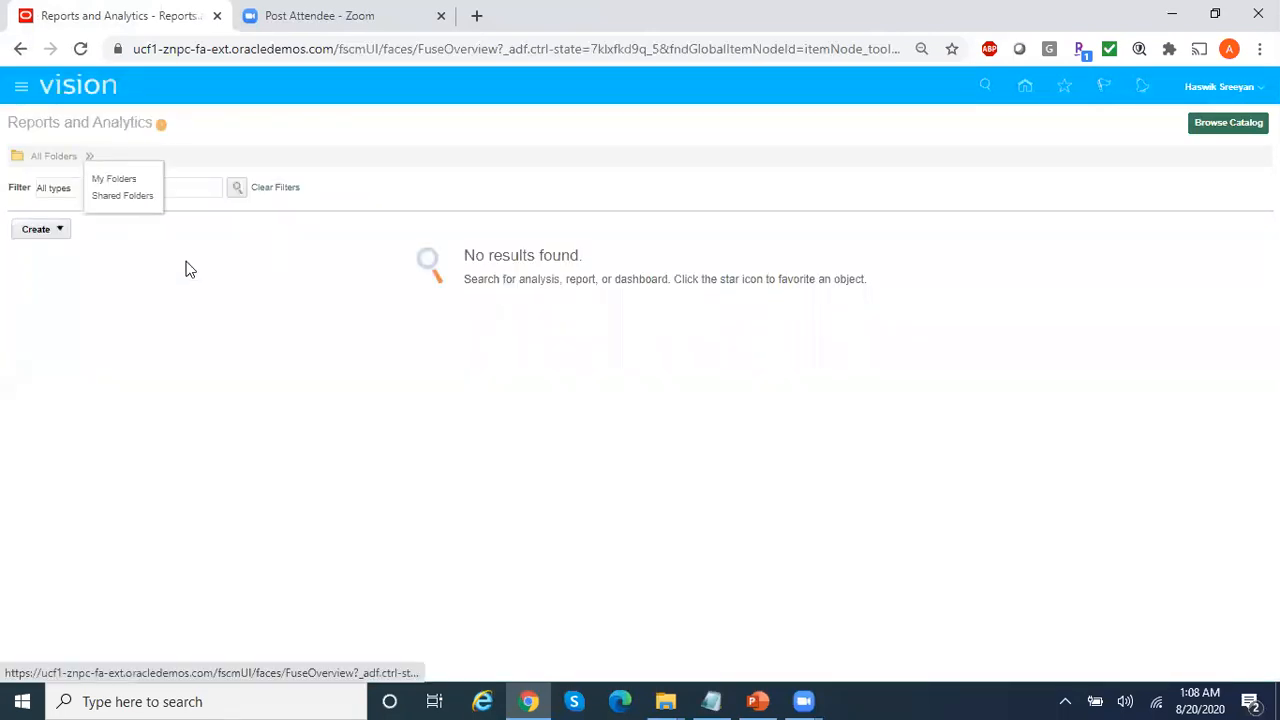
click(122, 197)
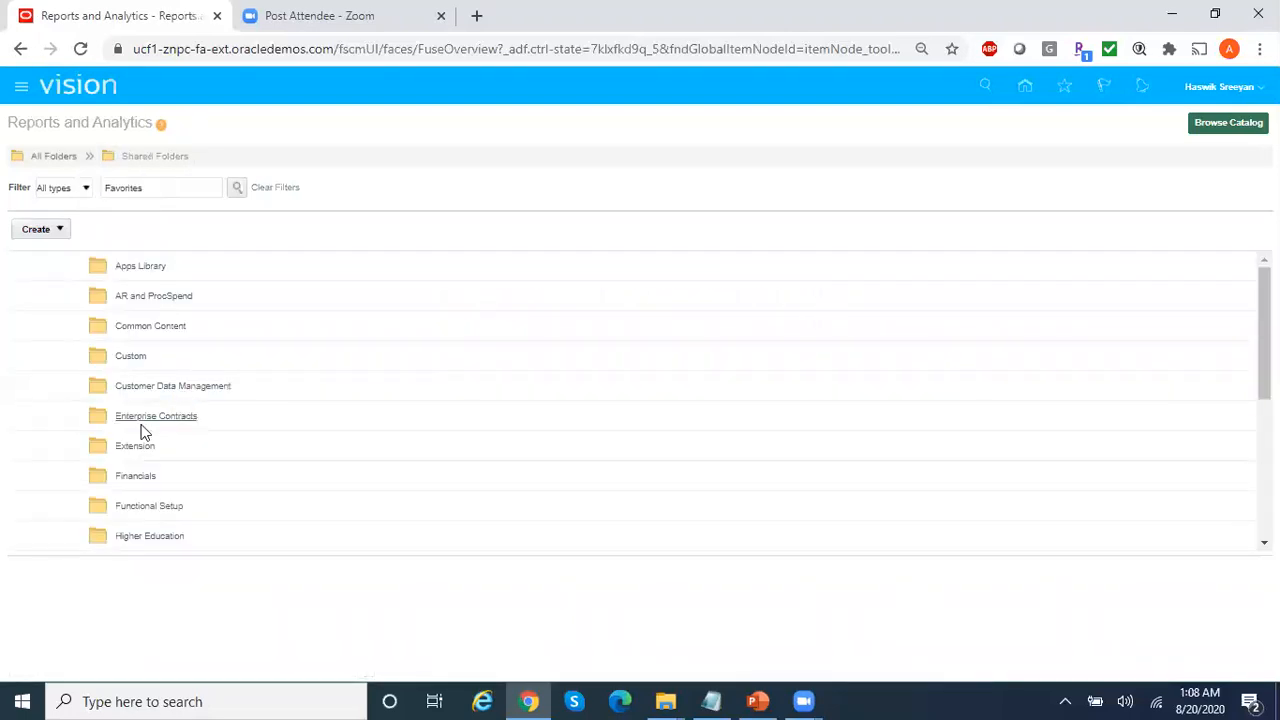
click(136, 360)
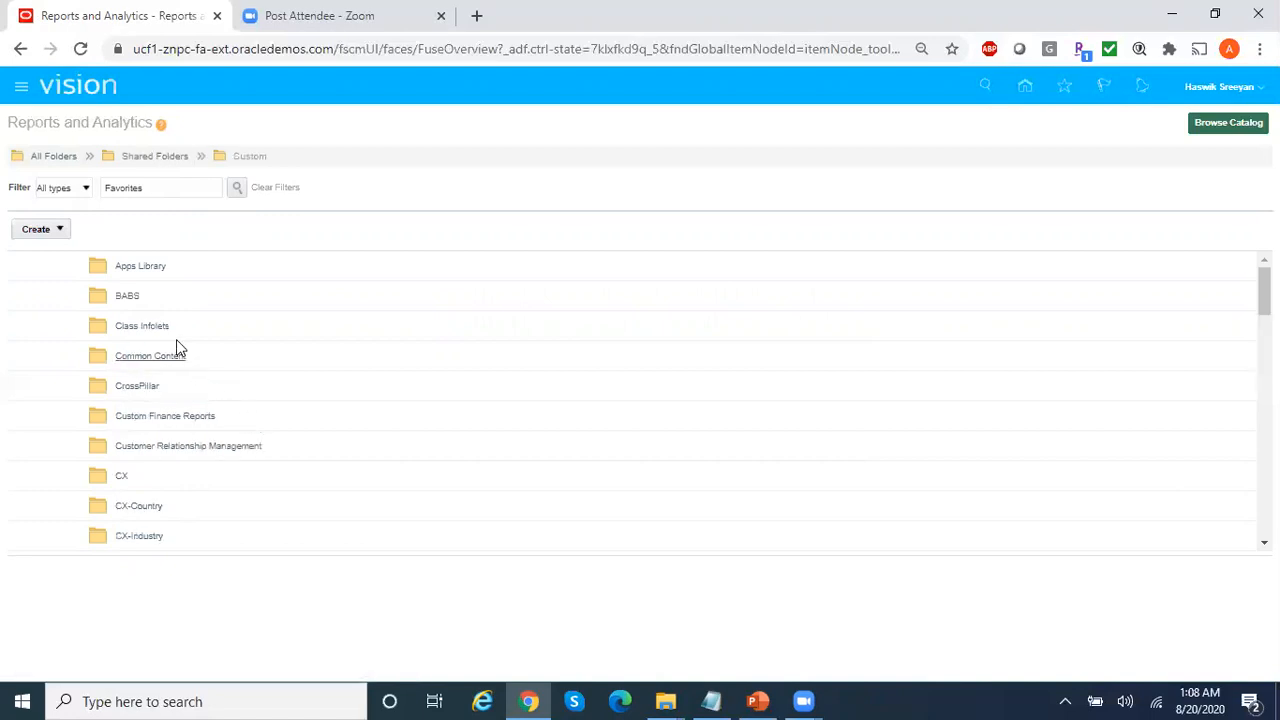
click(189, 419)
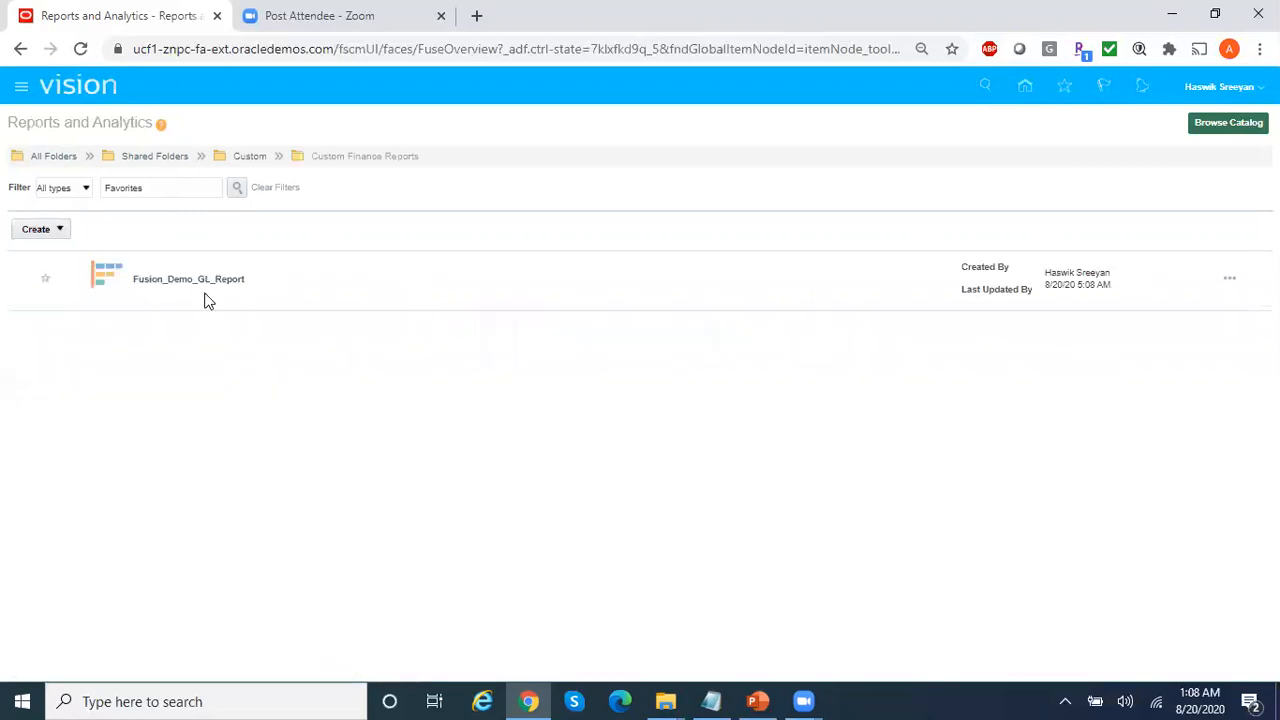
click(212, 288)
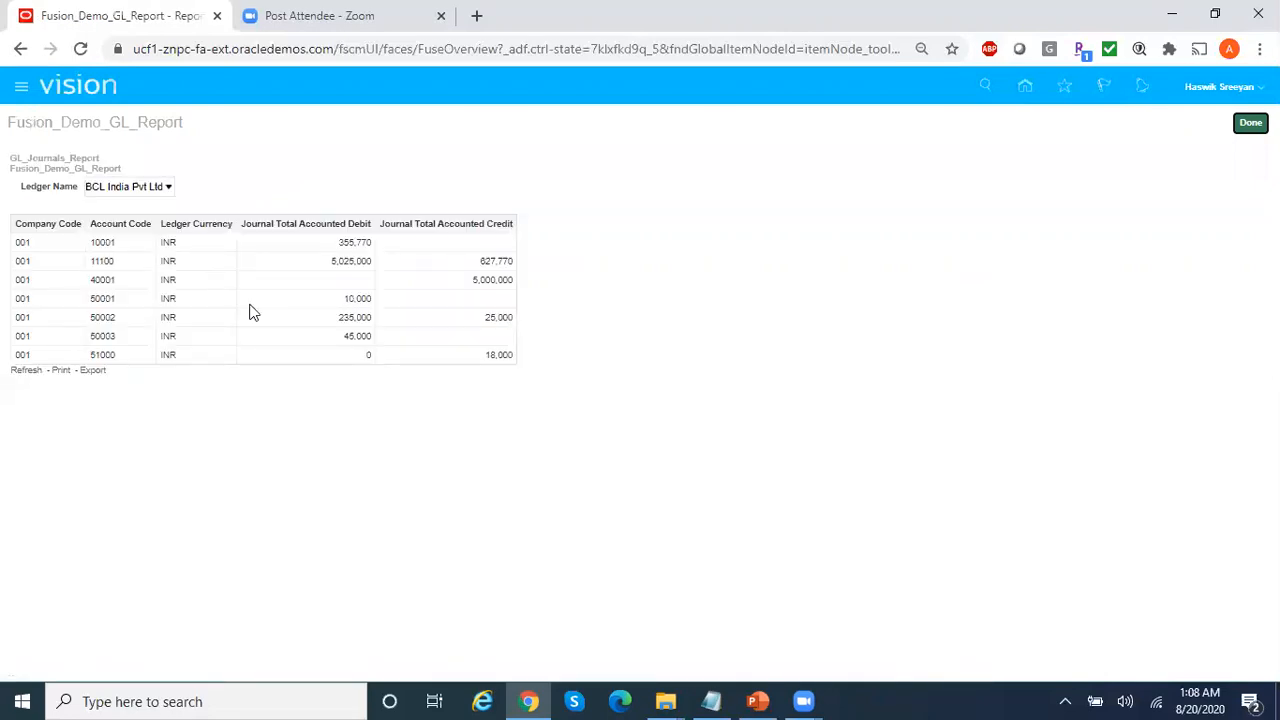
View the report for the GP Group IN ledger and switch the Ledger Name back to BCL India Pvt Ltd.
click(169, 189)
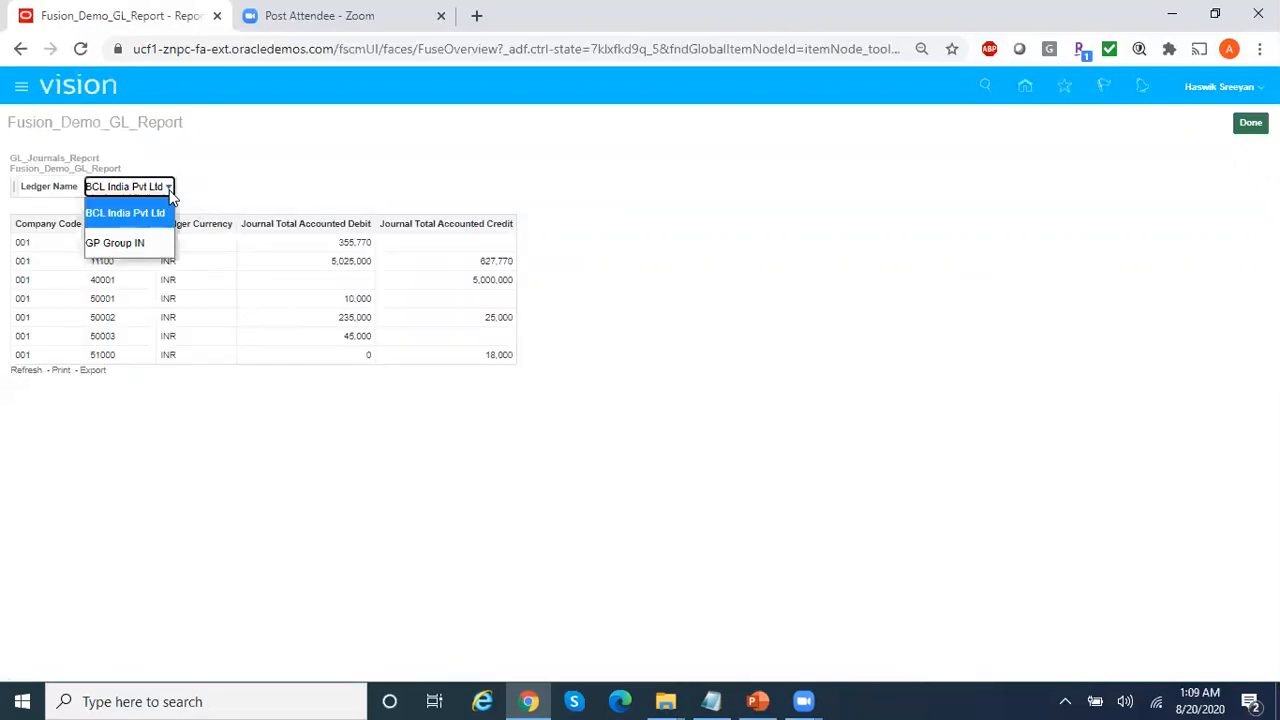
click(151, 243)
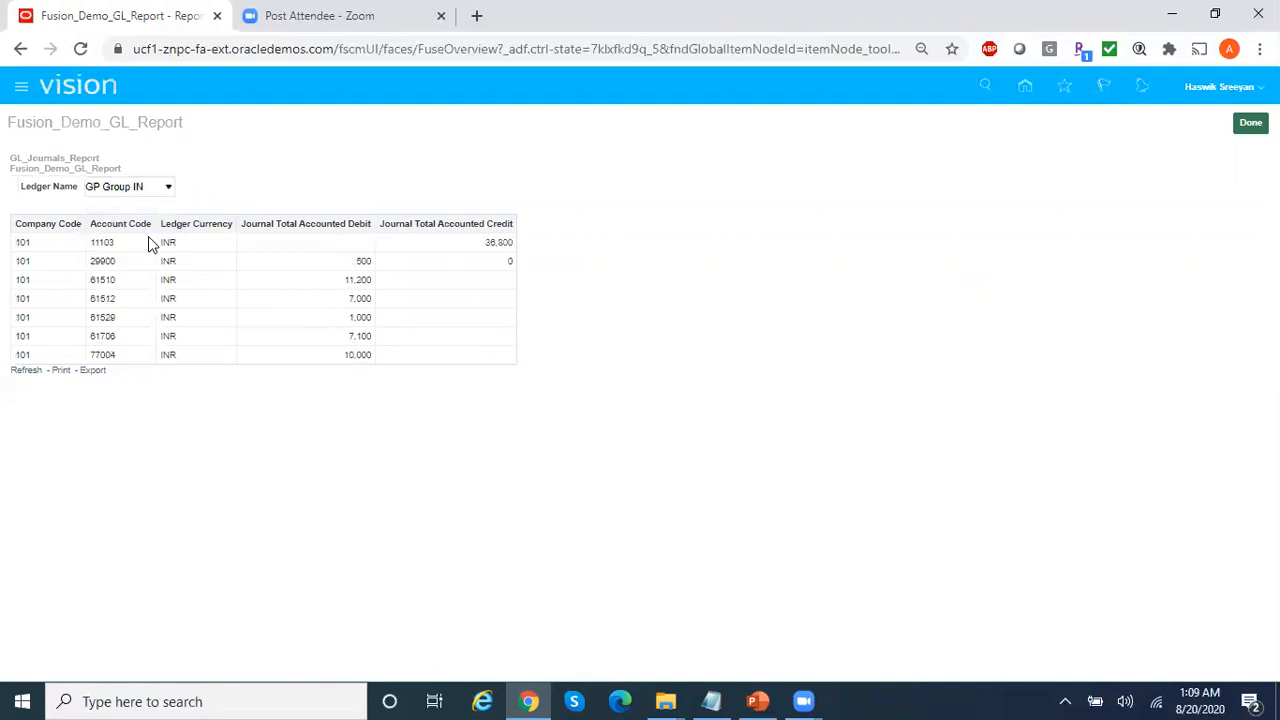
click(168, 188)
click(160, 214)
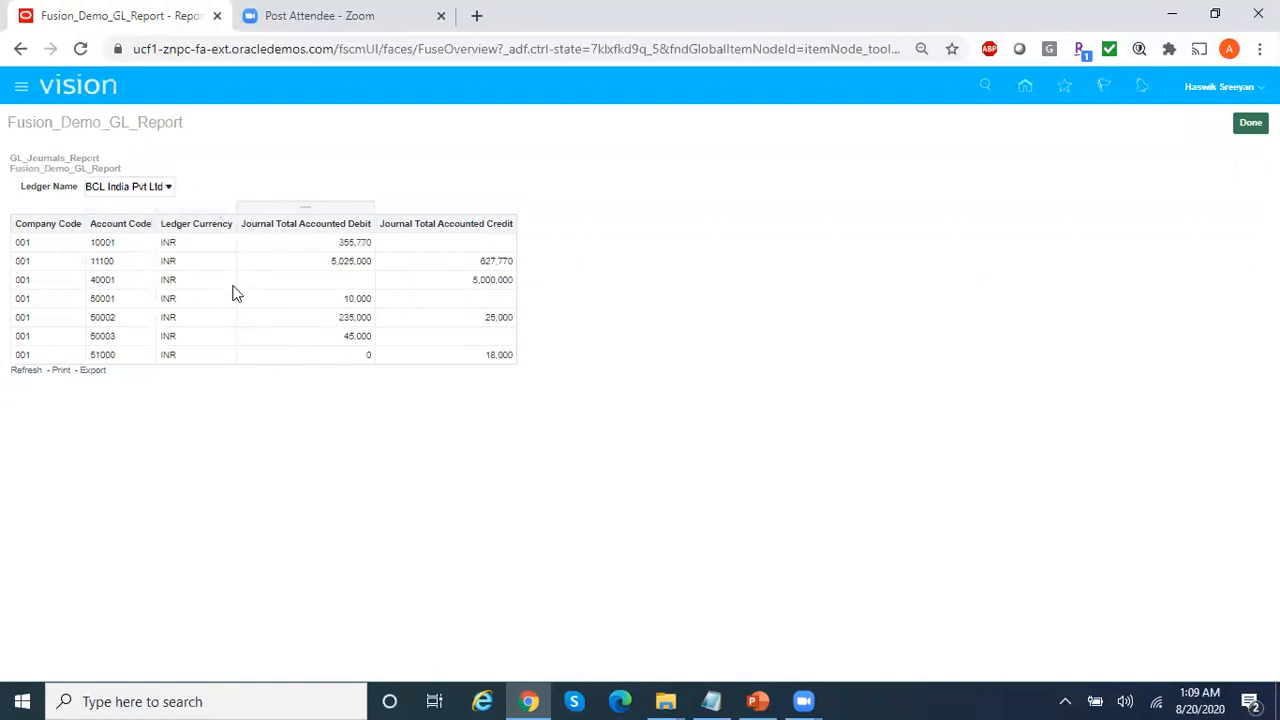
click(168, 188)
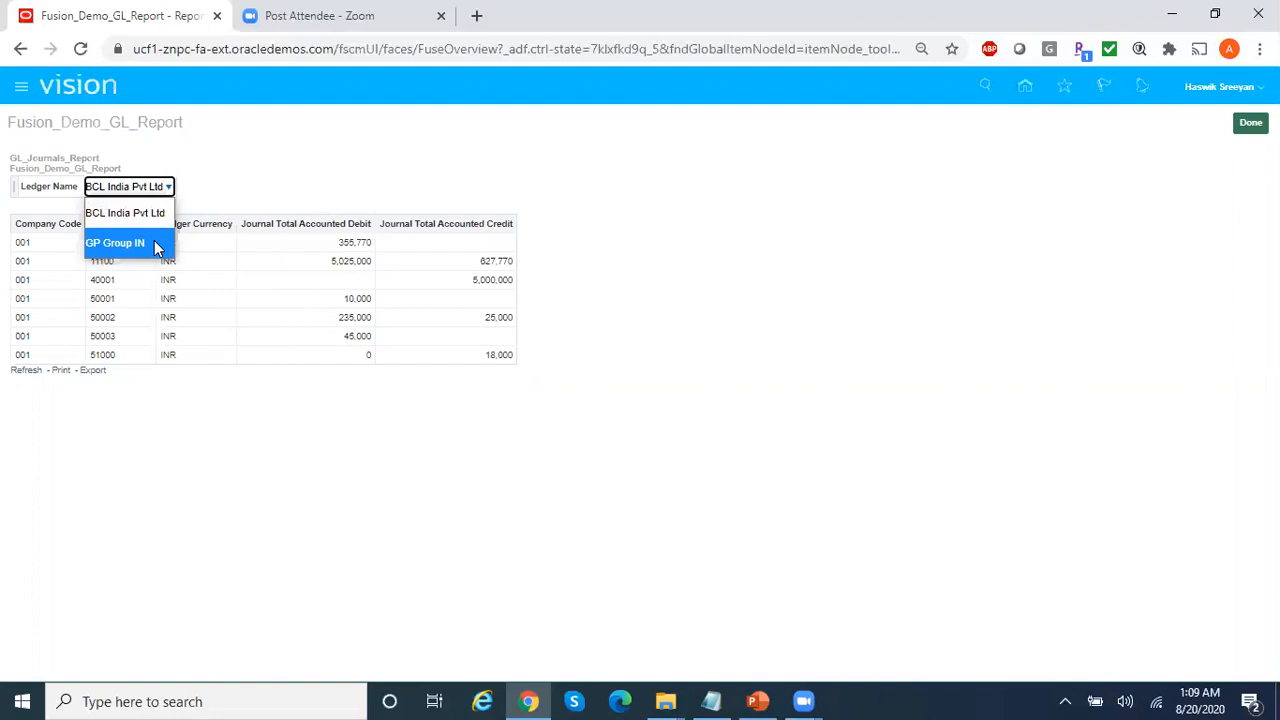
click(370, 187)
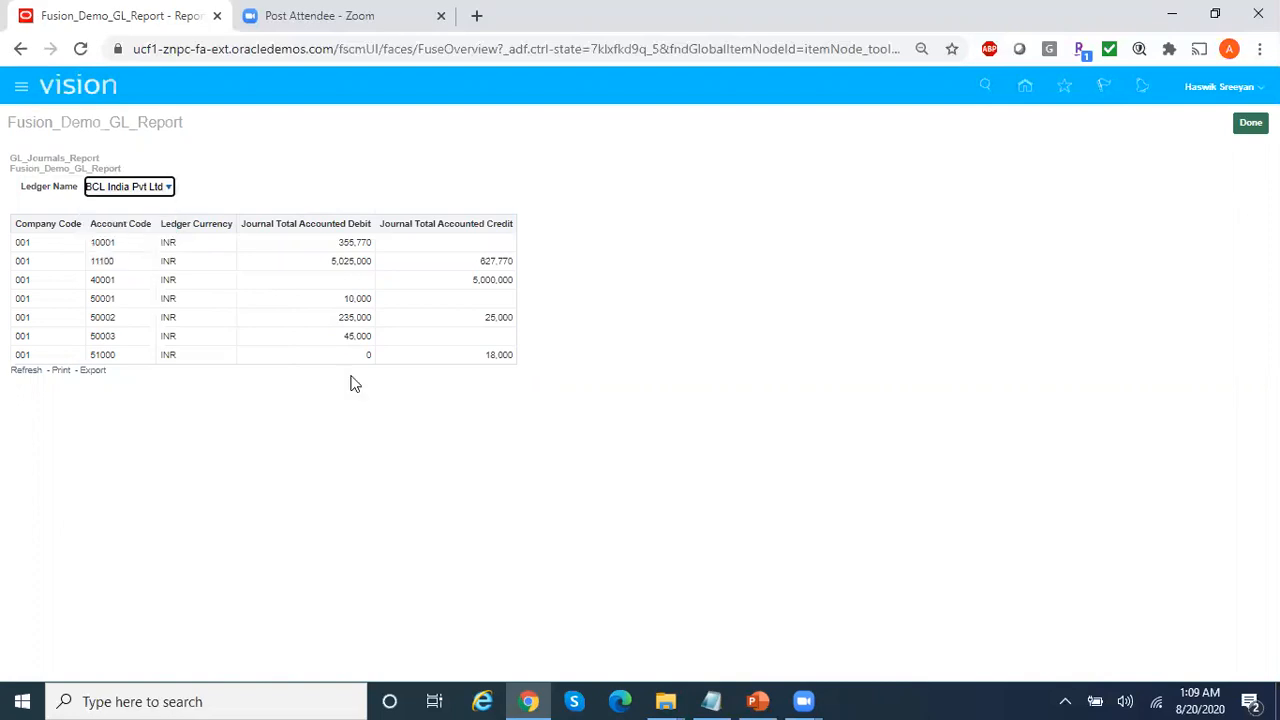
Export the BCL India Pvt Ltd report in Excel 2007+ format and acknowledge the export confirmation.
click(93, 370)
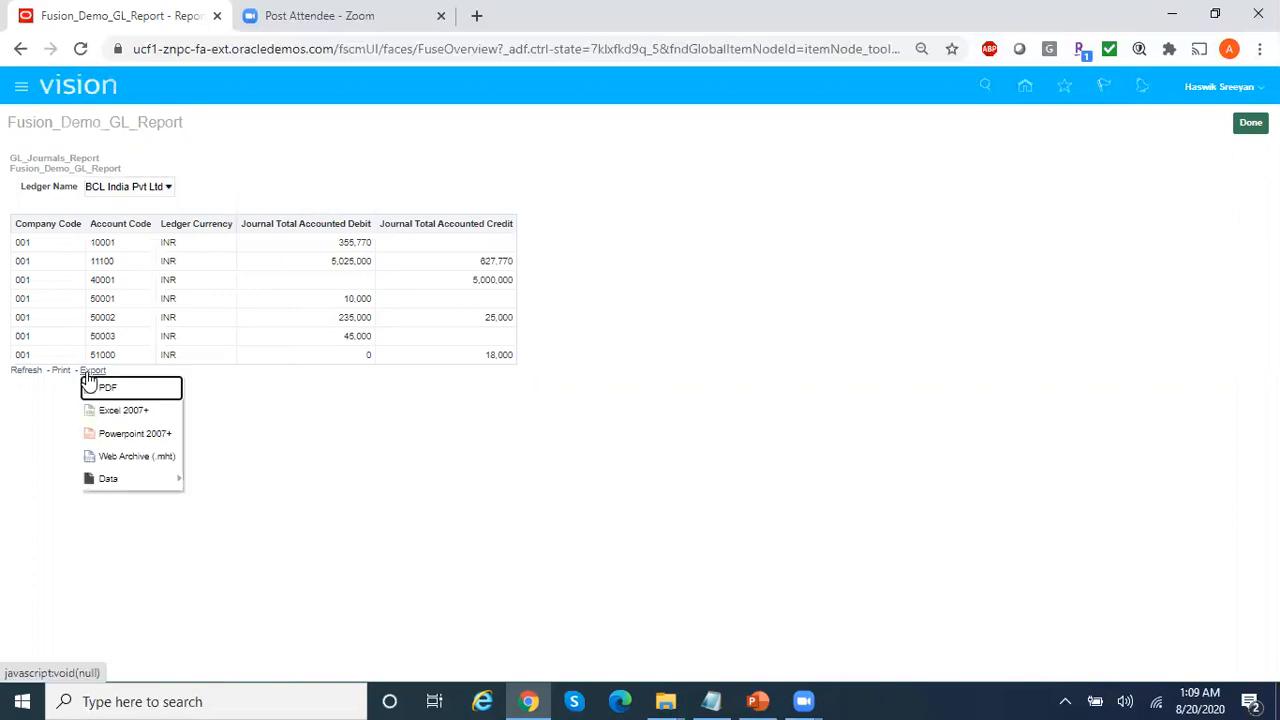
click(153, 418)
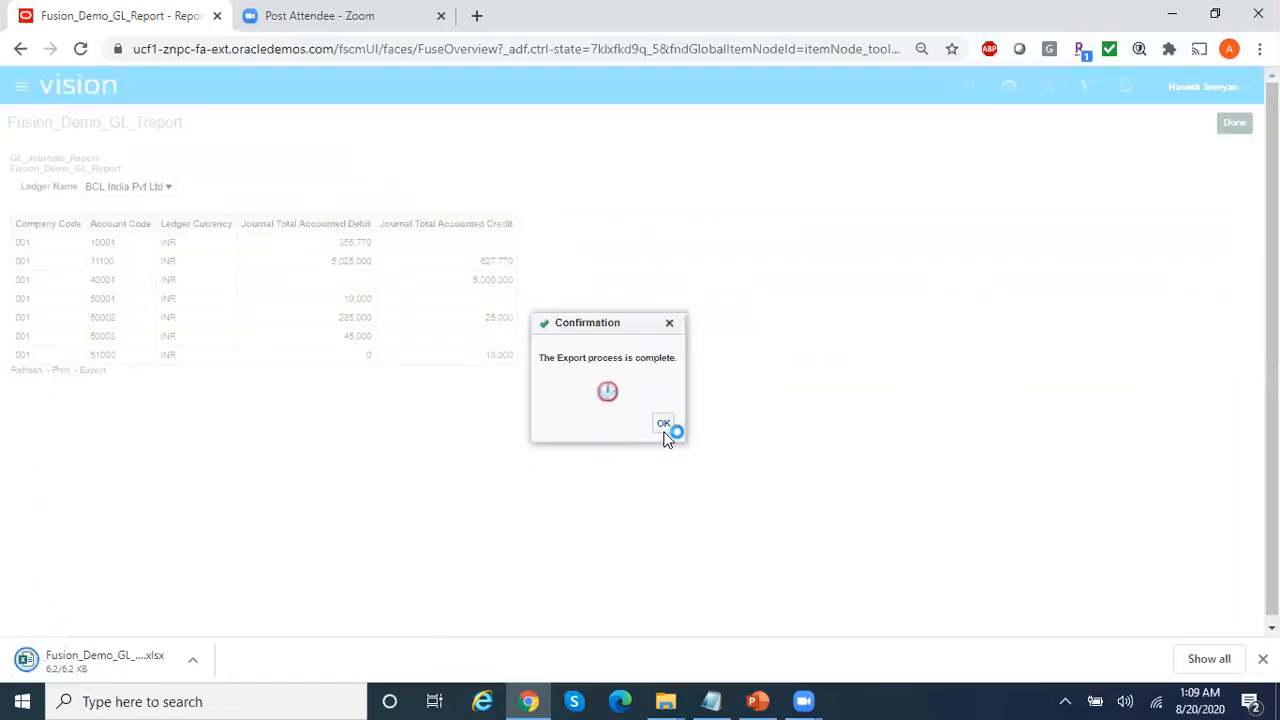
click(660, 426)
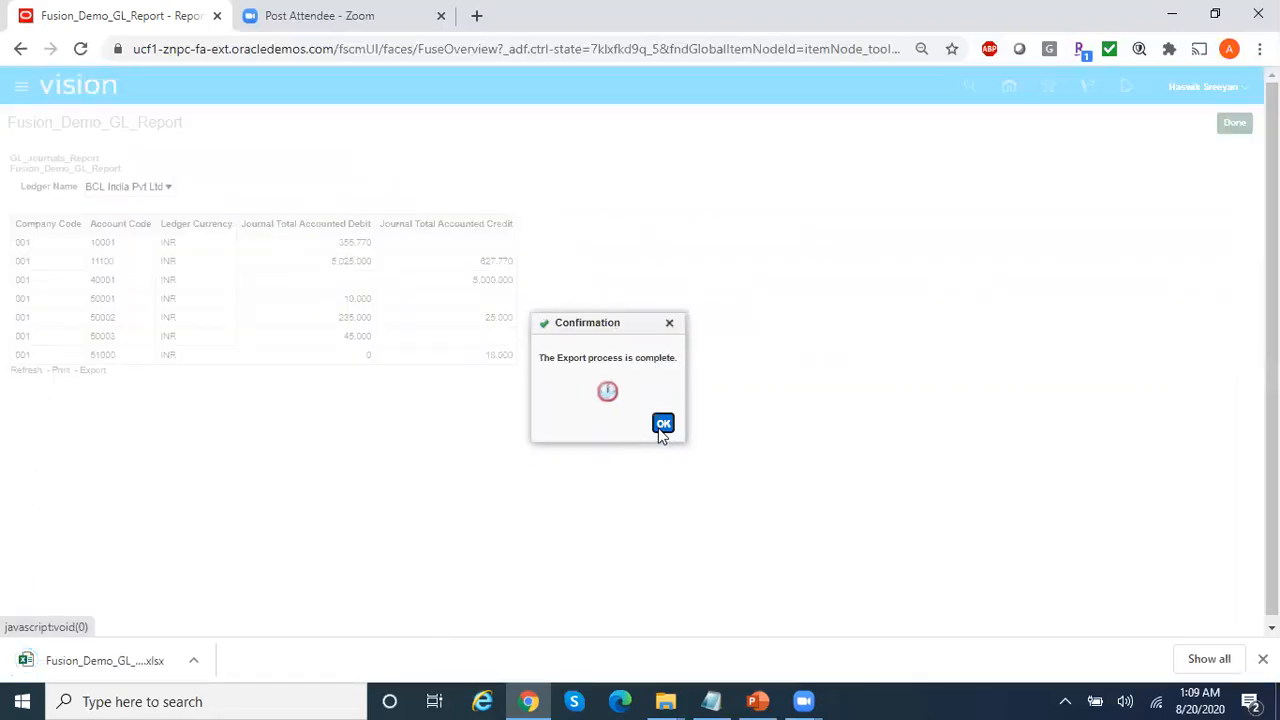
Open the exported Fusion_Demo_GL_Report workbook in Excel, enable editing and select cell E10.
click(112, 672)
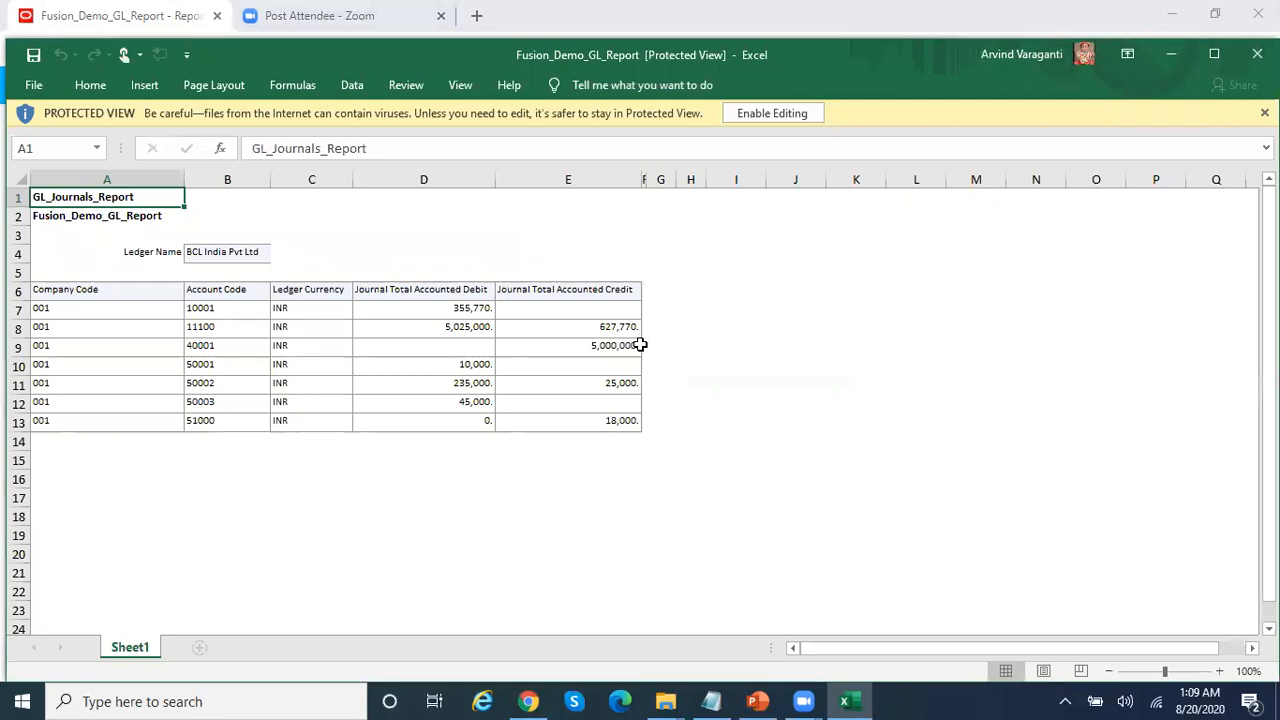
click(810, 112)
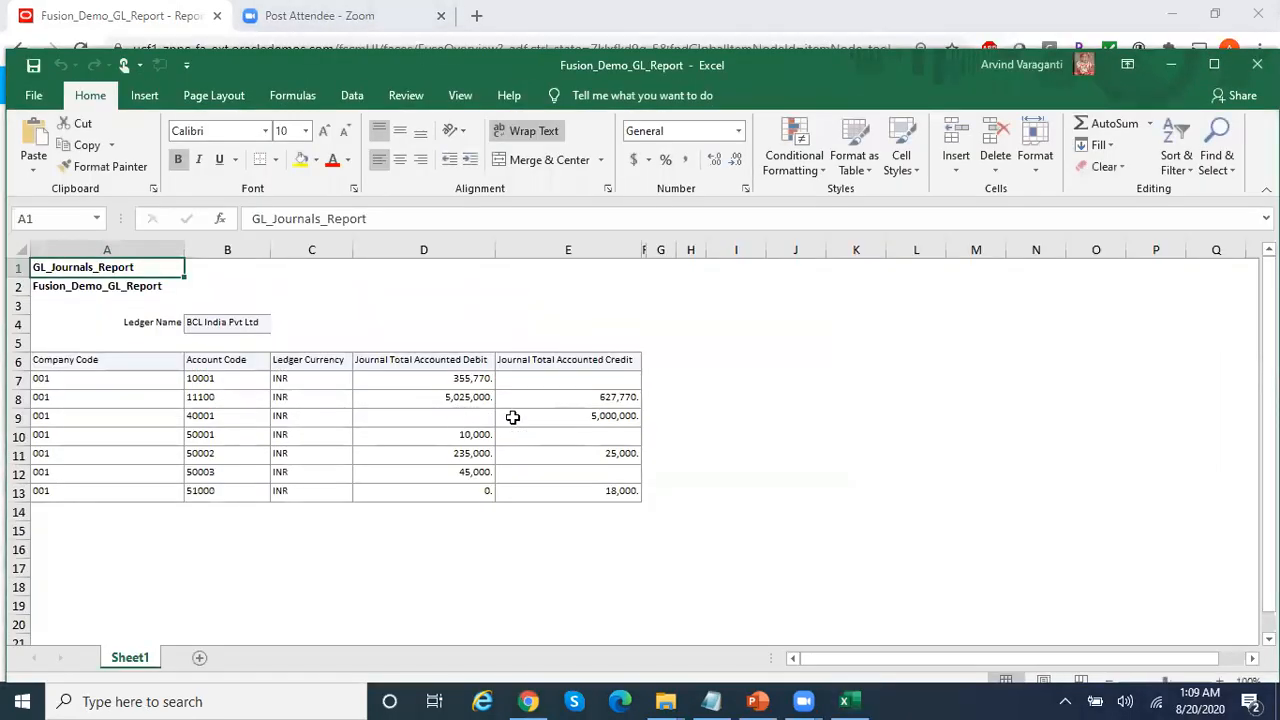
click(590, 432)
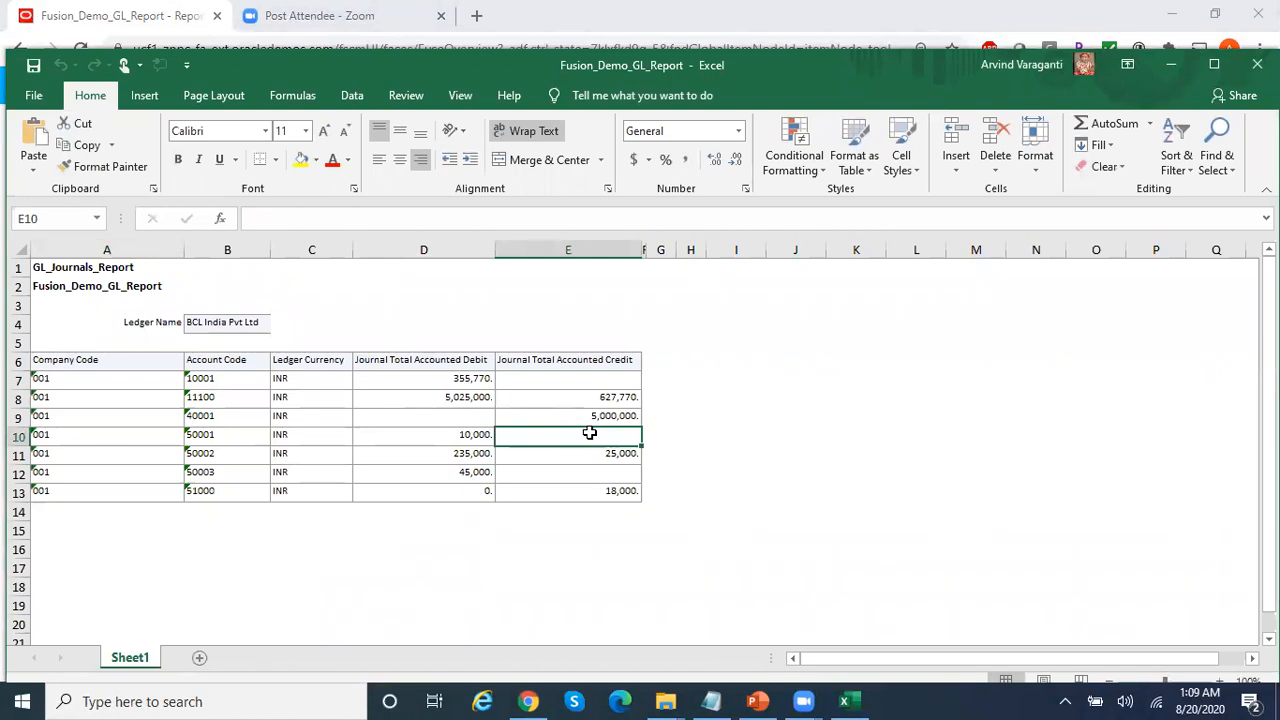